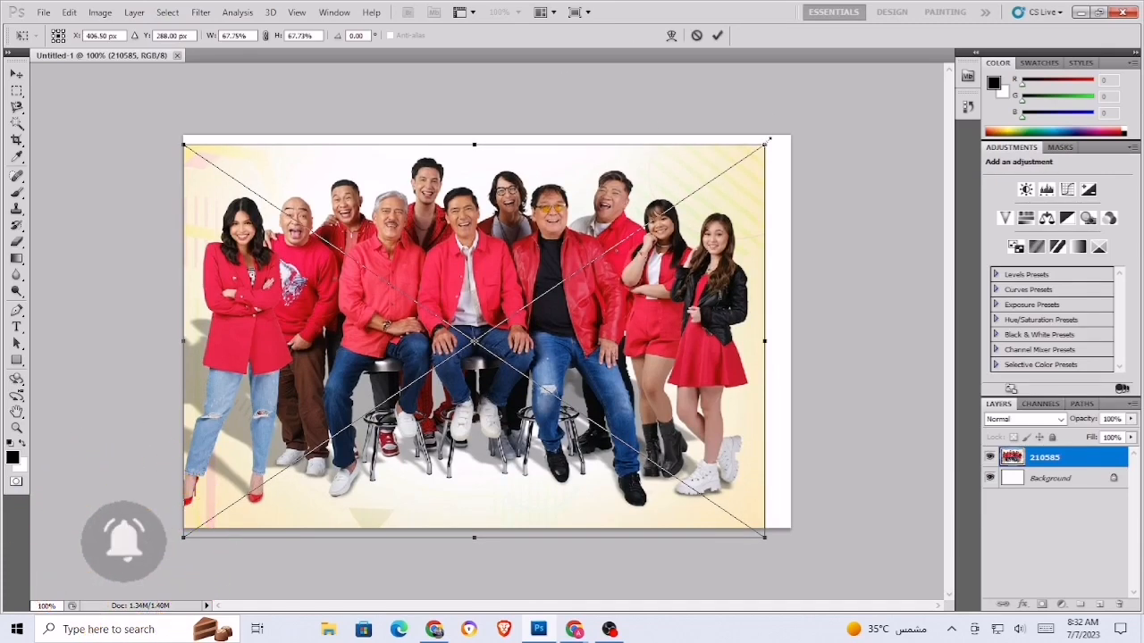
Step: Enlarge the placed group photo to about 70.7% so it covers the canvas, commit it and align it with the canvas edges
drag(765, 142, 800, 141)
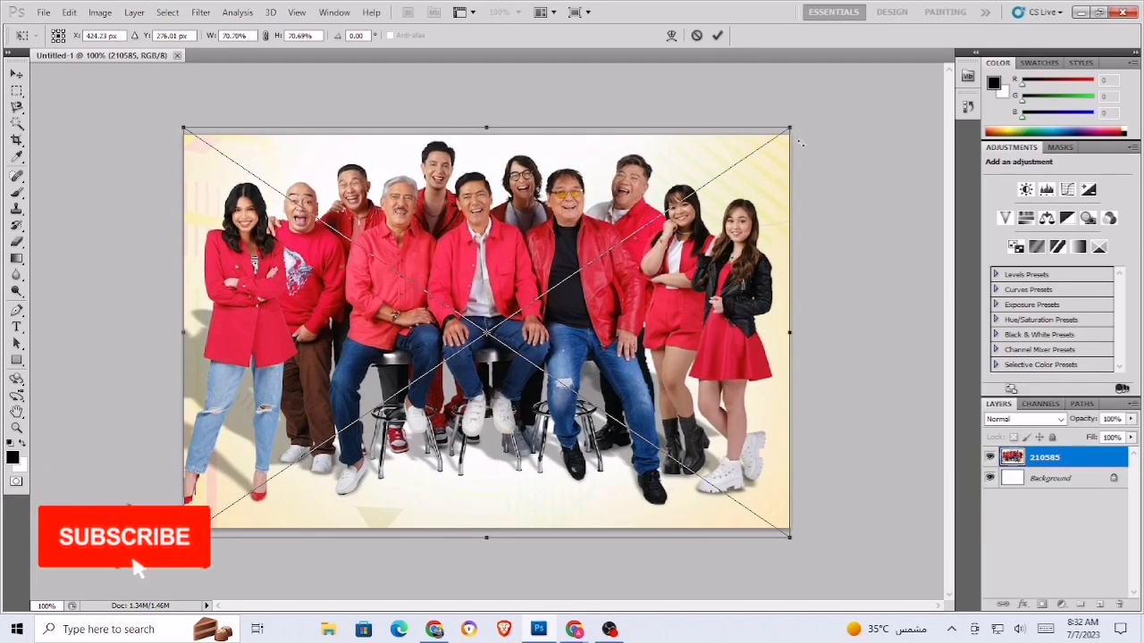
click(716, 34)
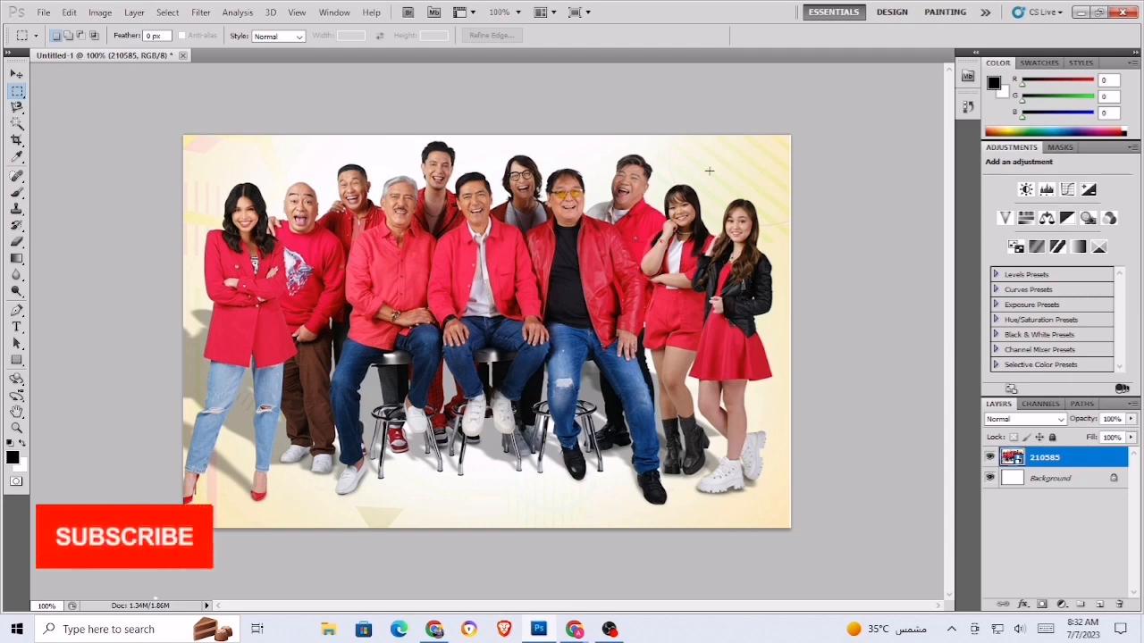
key(v)
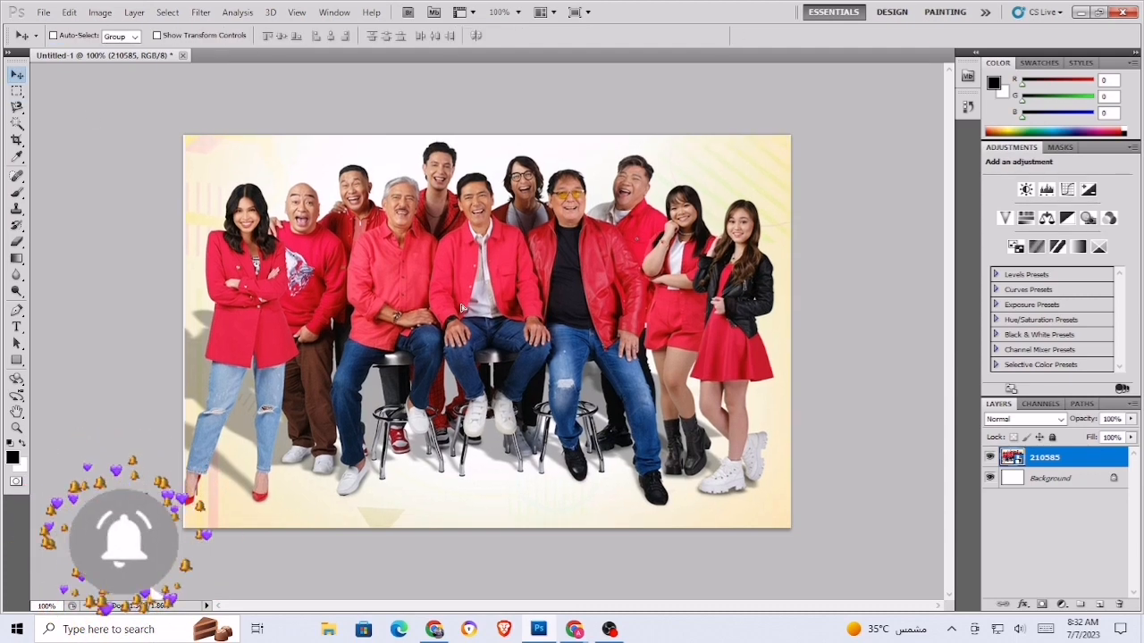
drag(432, 335, 427, 335)
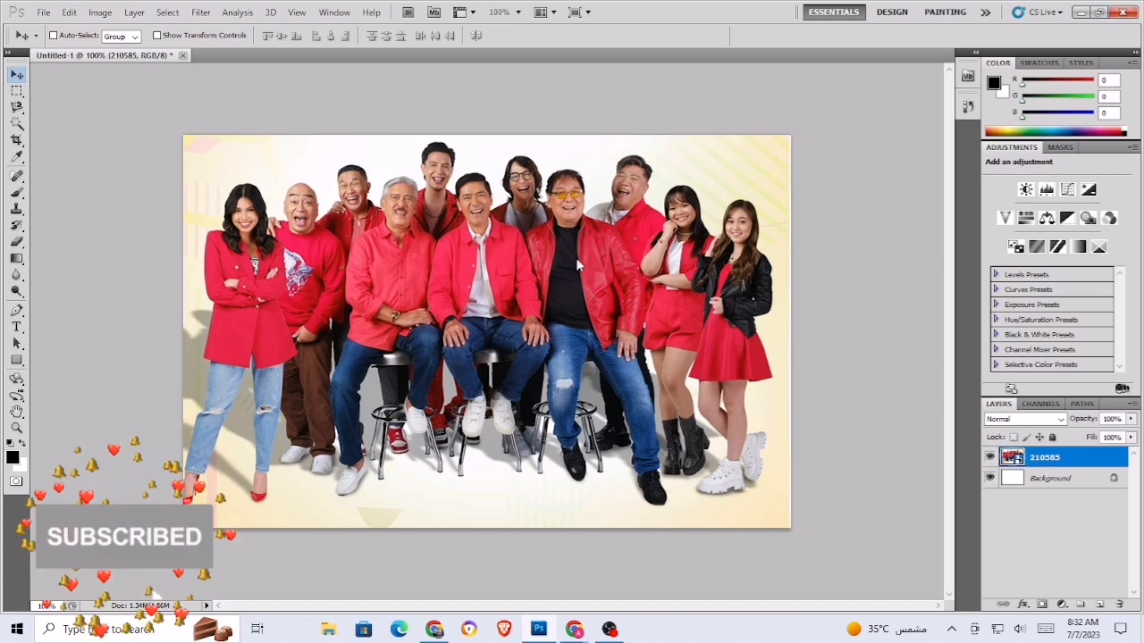
click(1078, 14)
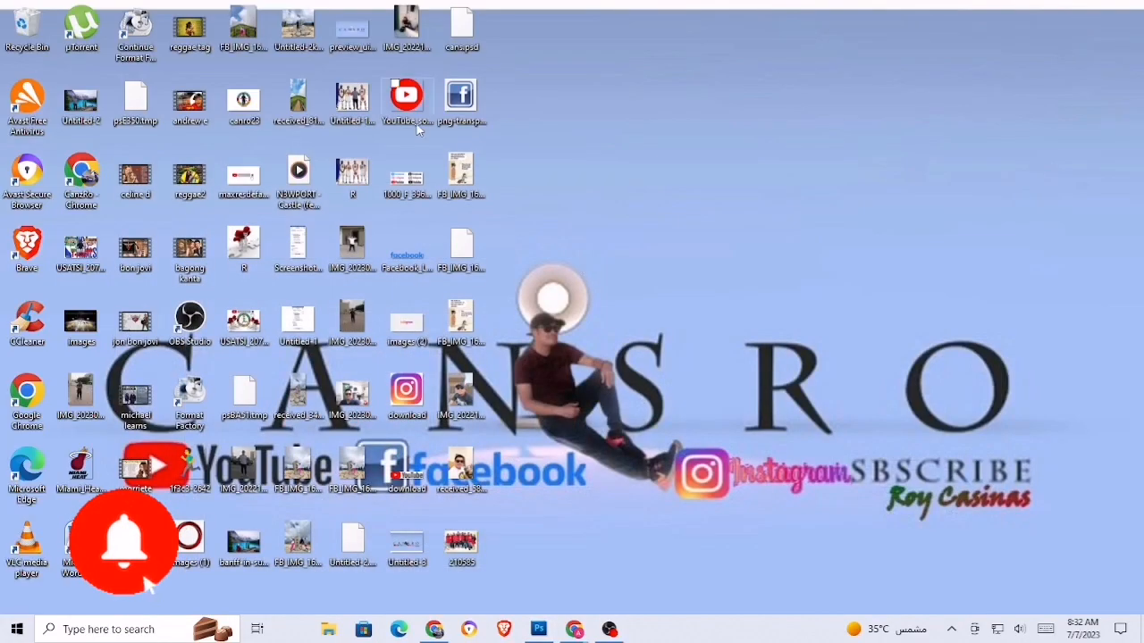
drag(460, 467, 581, 469)
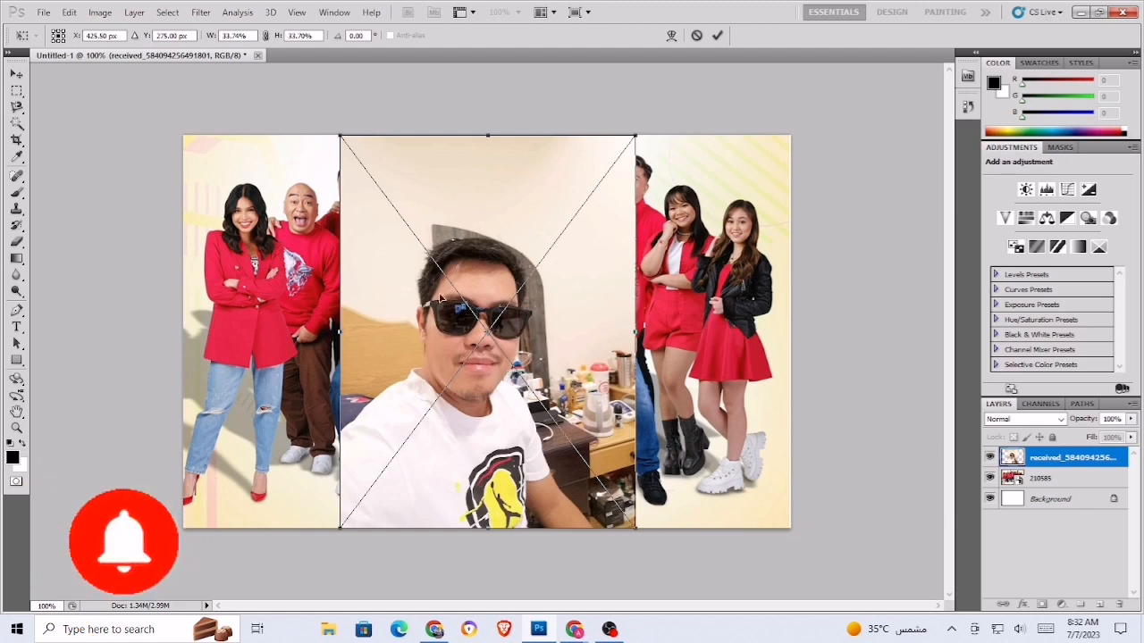
click(718, 36)
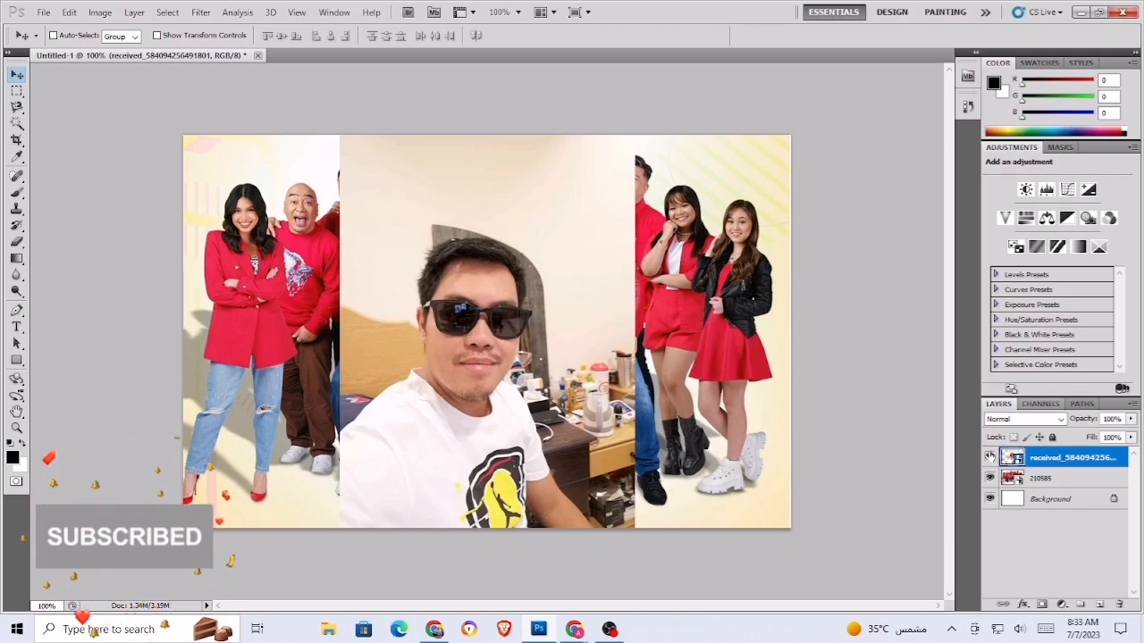
click(990, 458)
click(1081, 12)
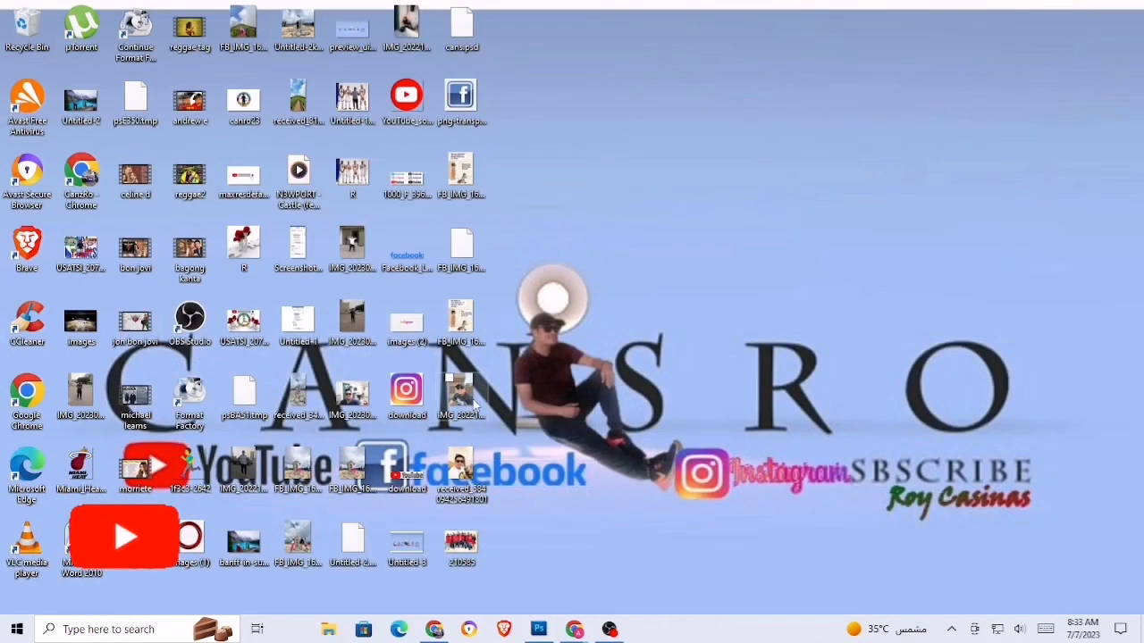
drag(474, 407, 603, 413)
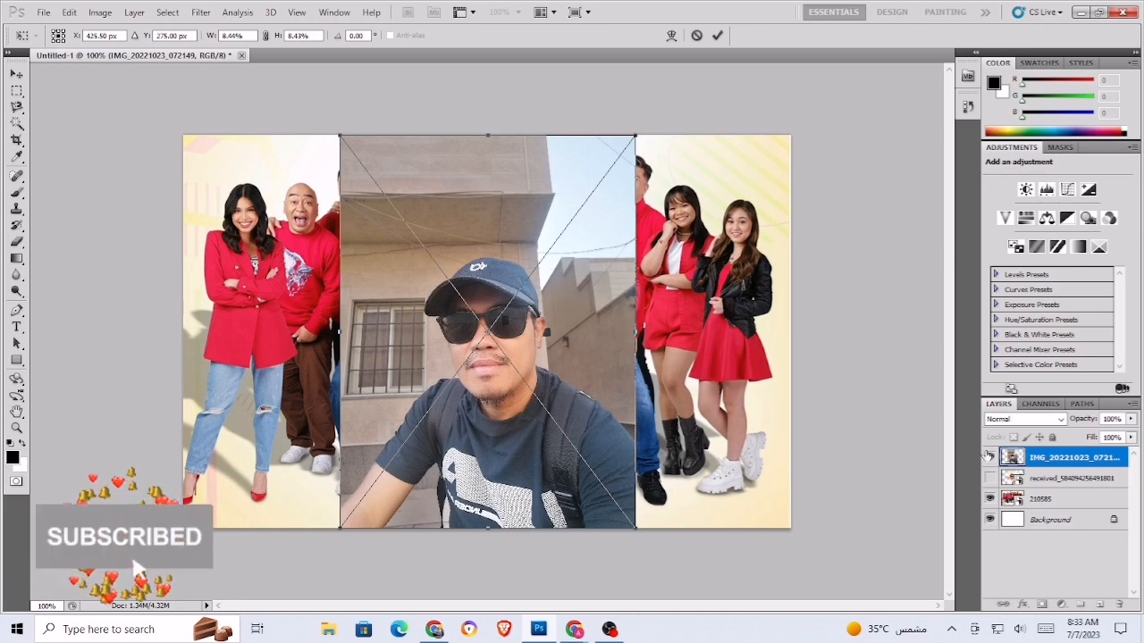
click(717, 36)
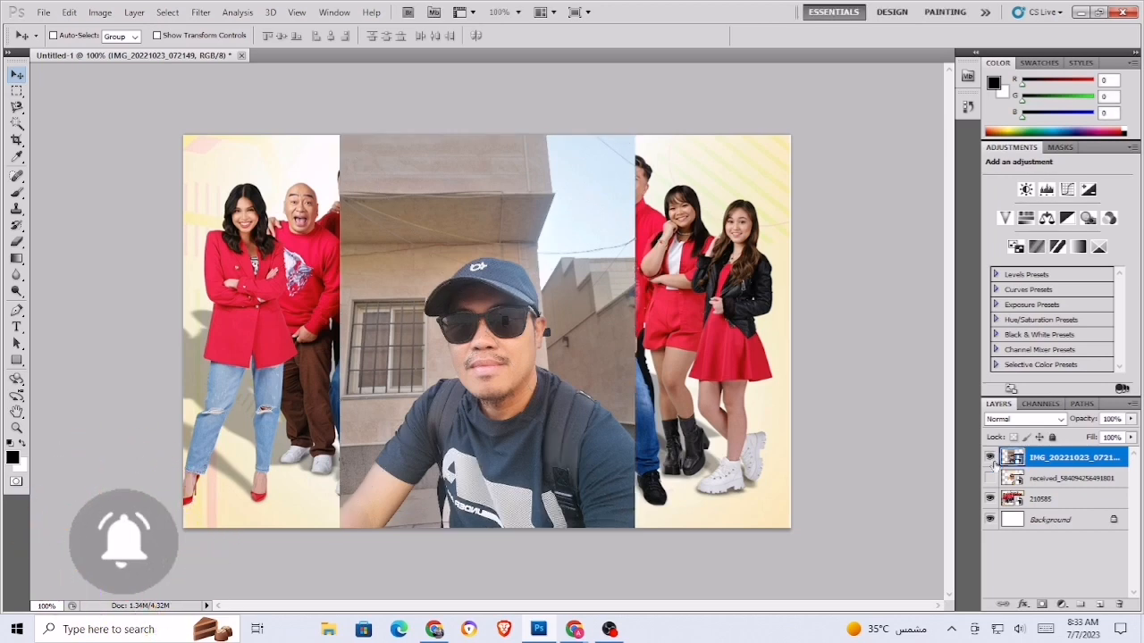
click(990, 458)
click(990, 478)
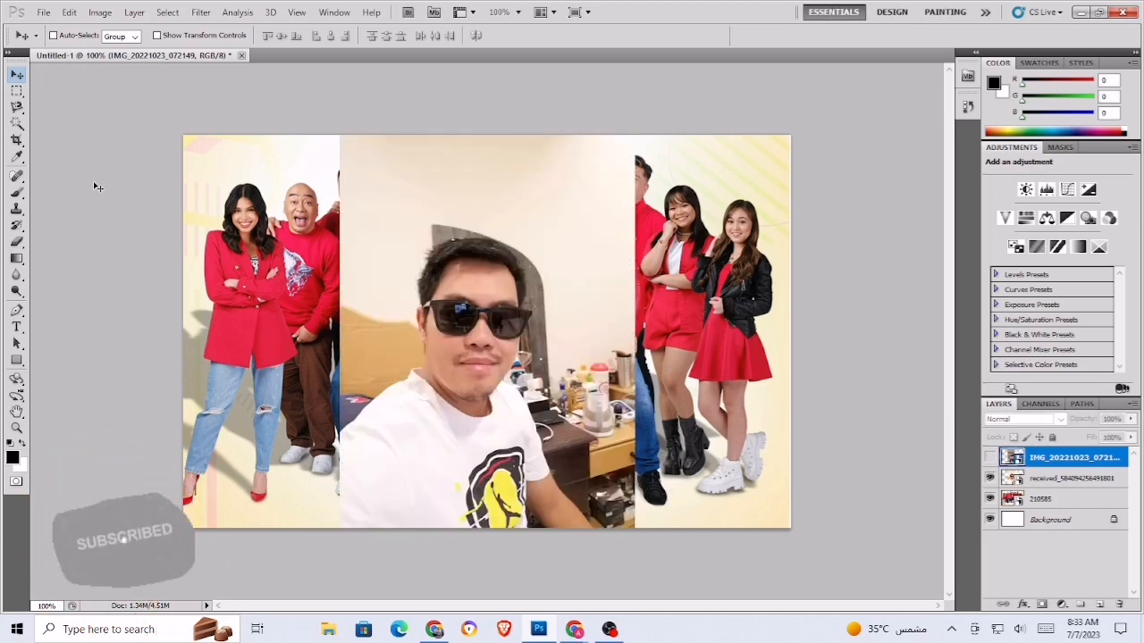
Step: Marquee-select a rectangle over the selfie's upper-left background, ending beside the man's face
click(17, 92)
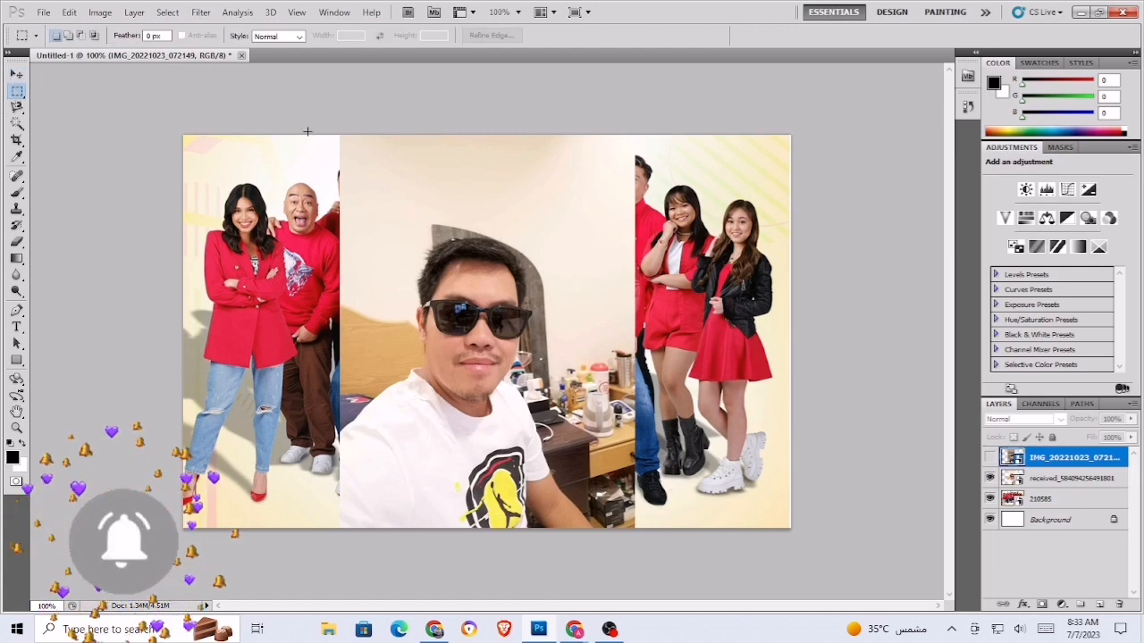
drag(282, 136, 416, 365)
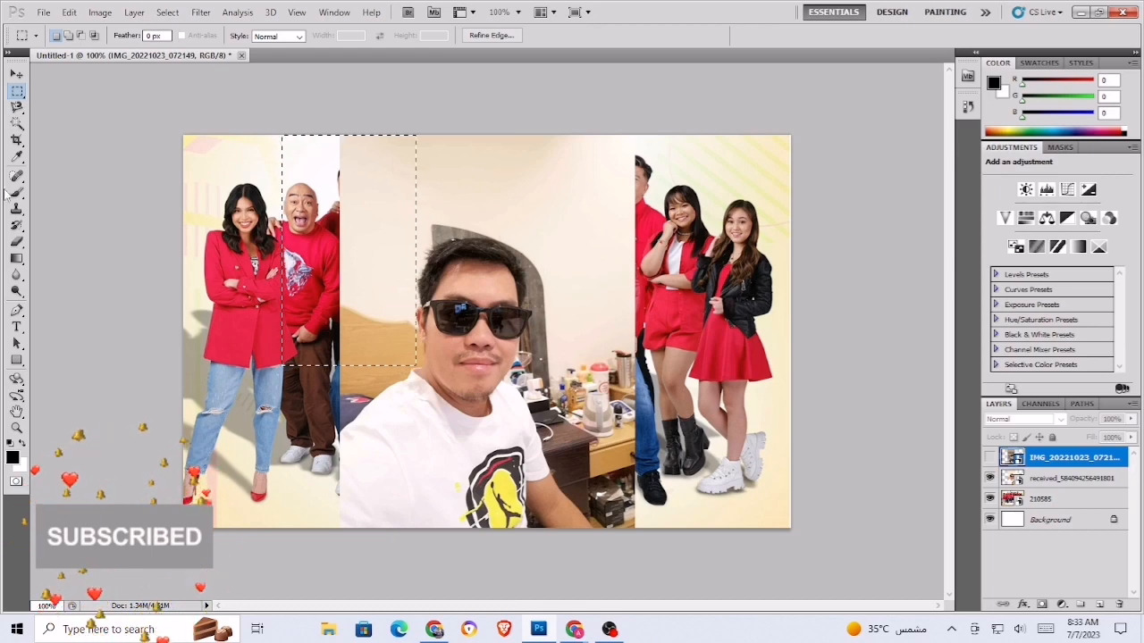
Step: Try to erase parts of the picture with the Eraser tool while the hidden IMG_20221023_072149 layer is active
click(17, 242)
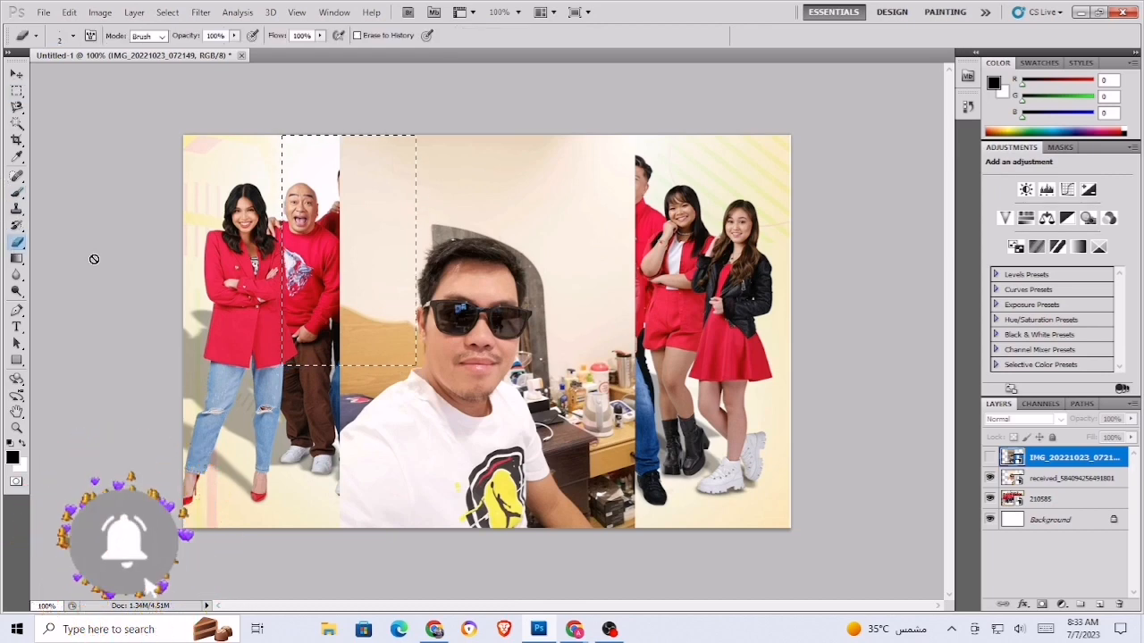
click(585, 249)
click(586, 247)
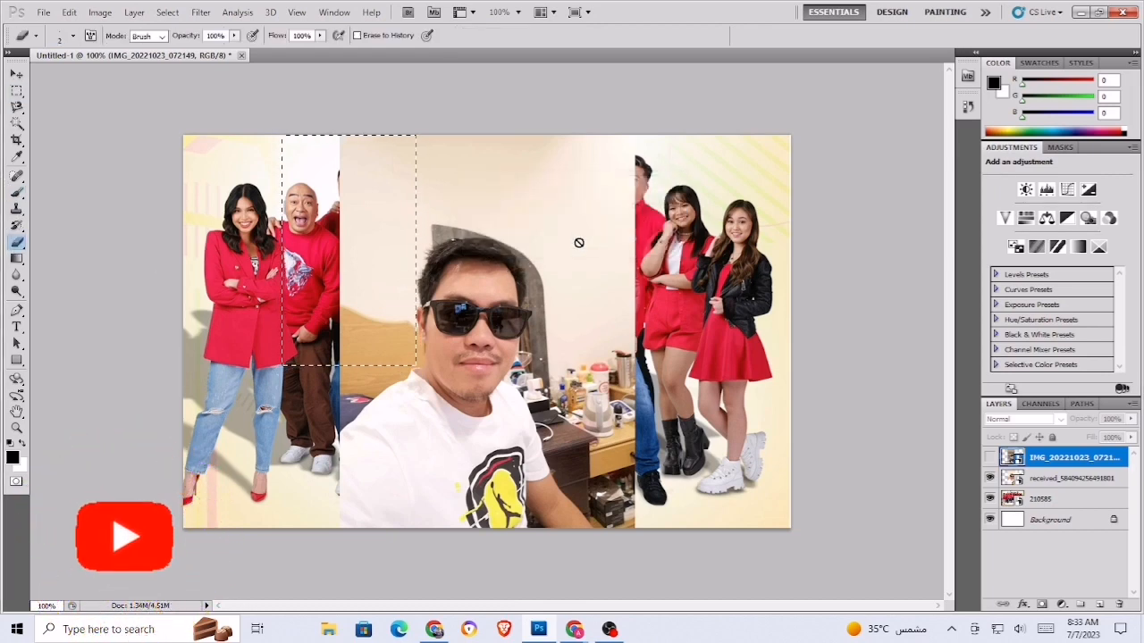
click(68, 16)
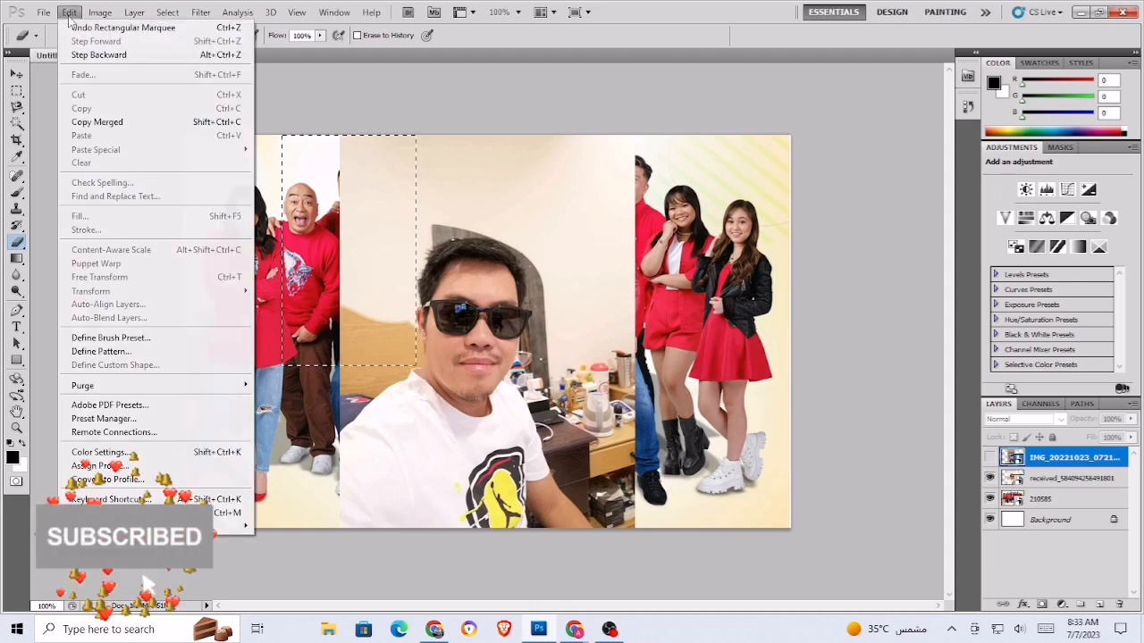
click(56, 139)
click(757, 272)
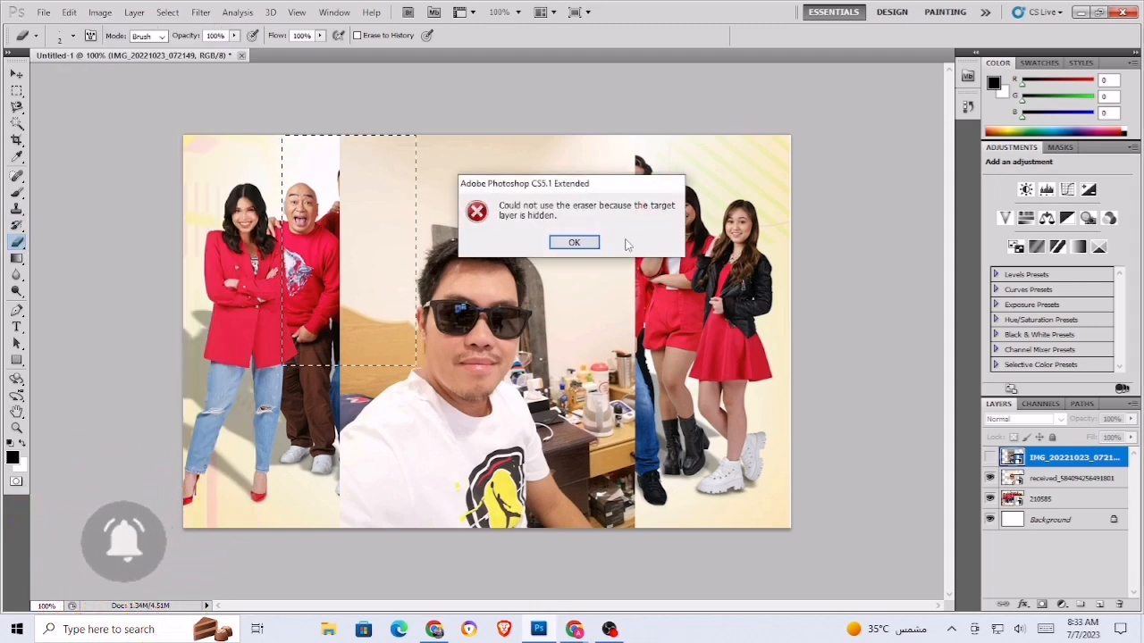
click(573, 242)
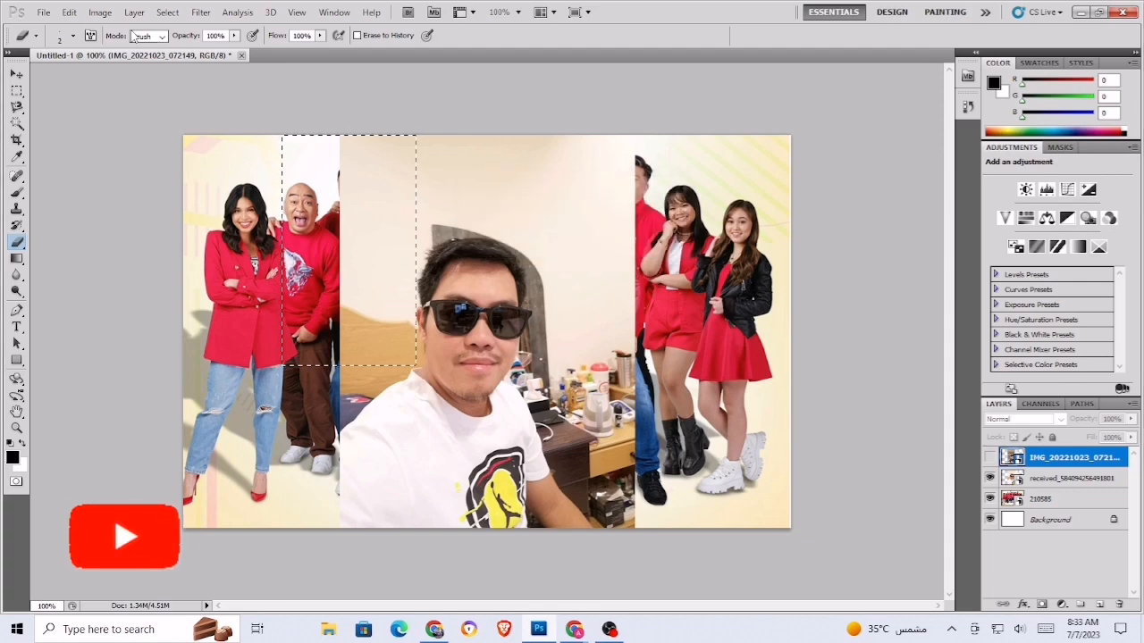
click(69, 13)
click(251, 144)
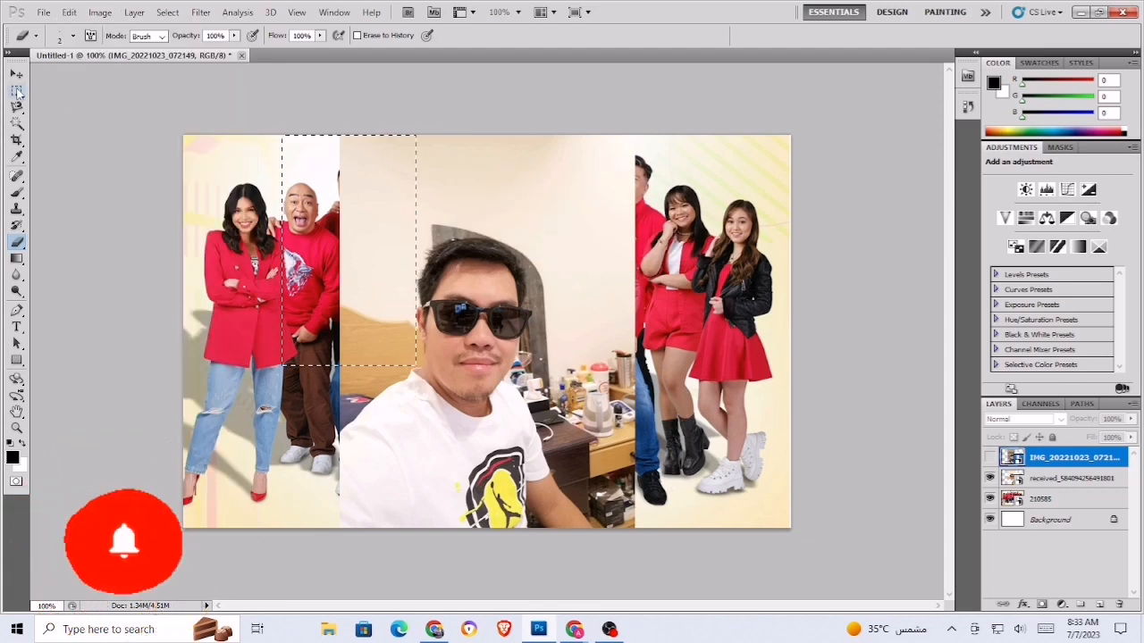
click(69, 13)
click(381, 95)
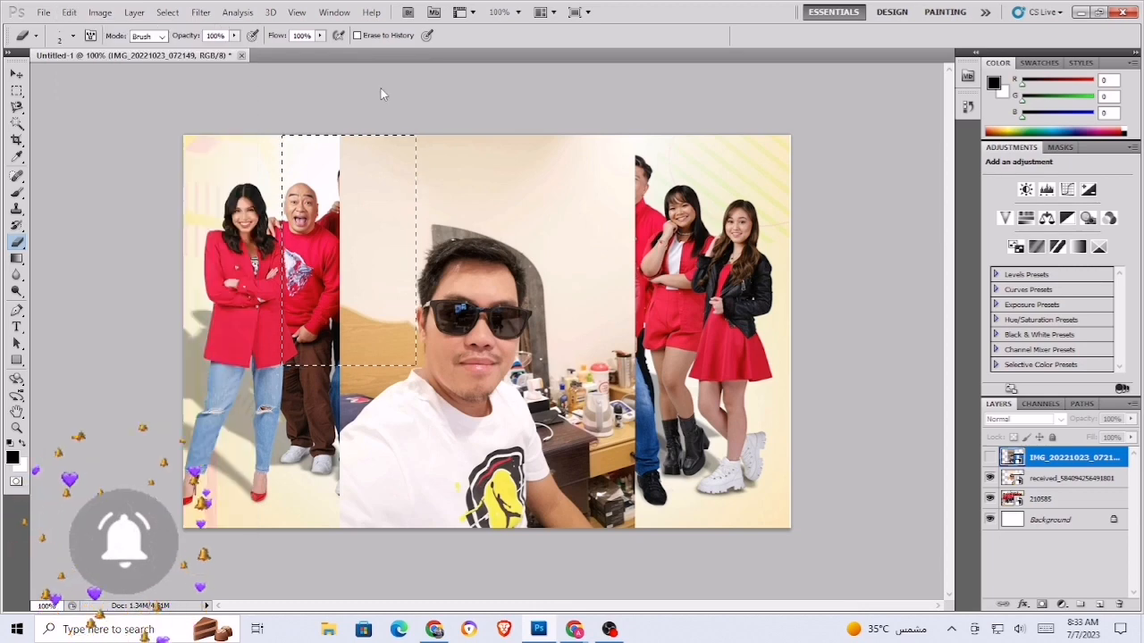
click(194, 230)
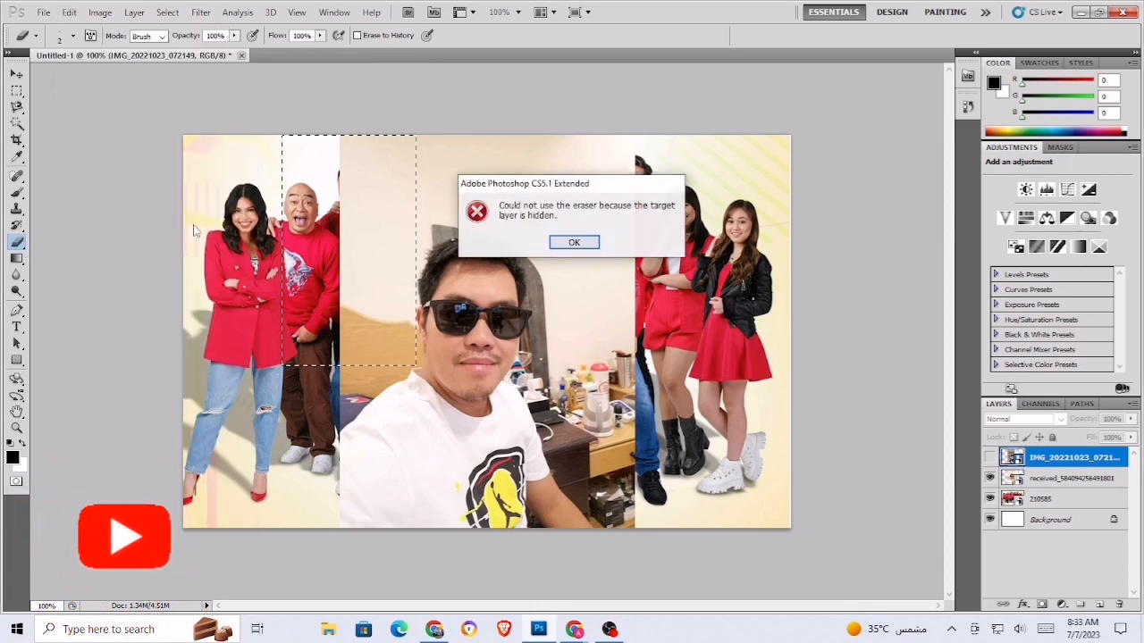
click(572, 243)
click(563, 246)
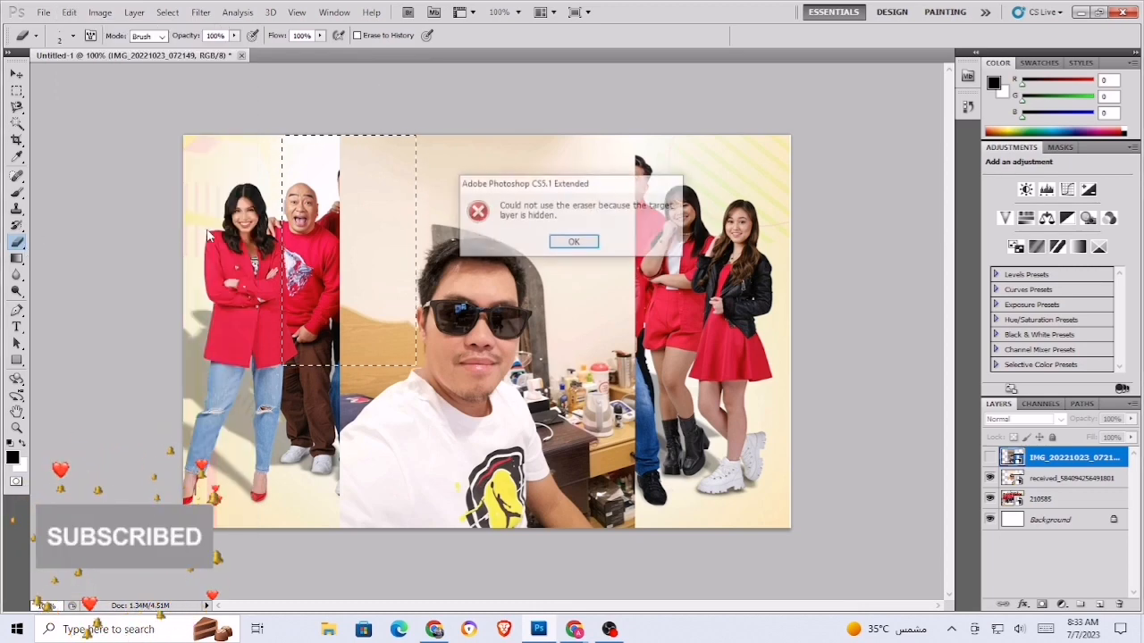
click(553, 244)
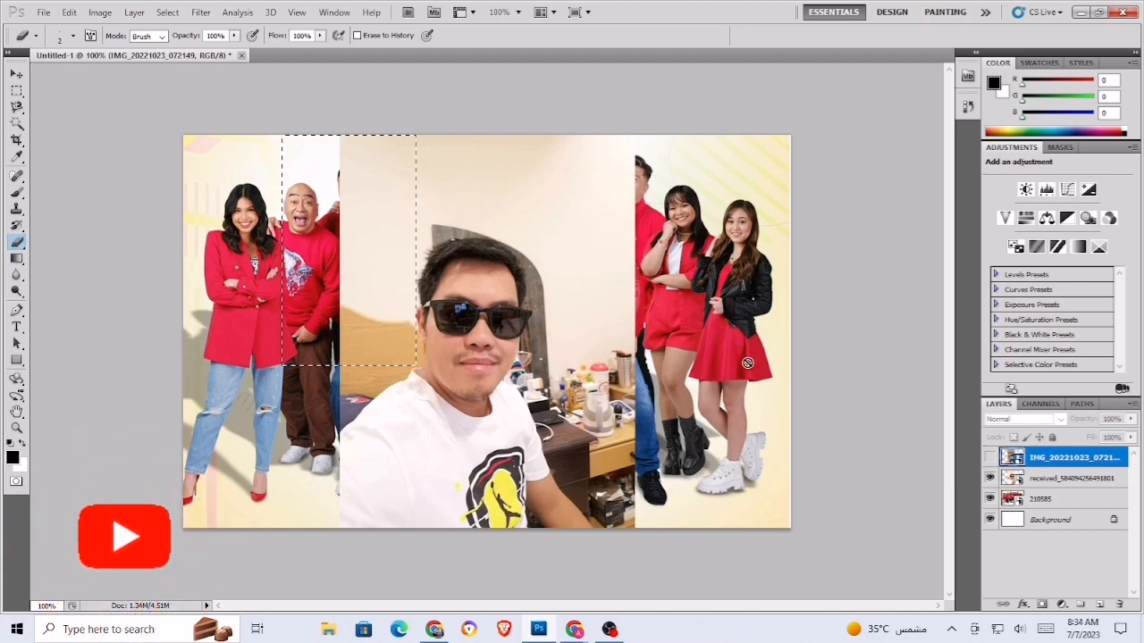
click(1064, 483)
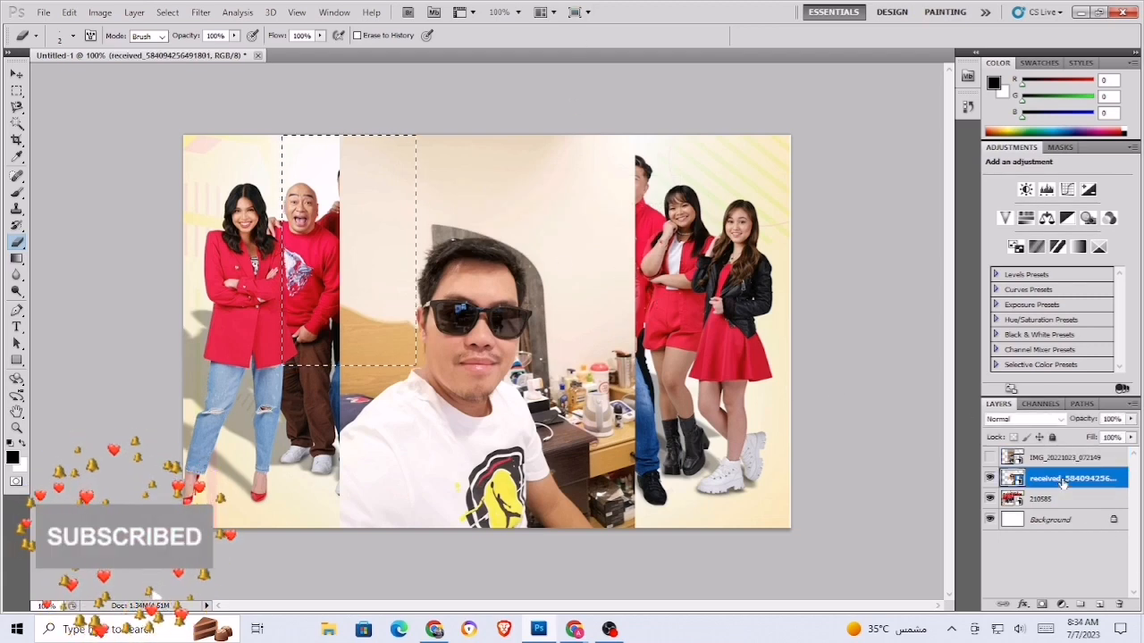
click(241, 267)
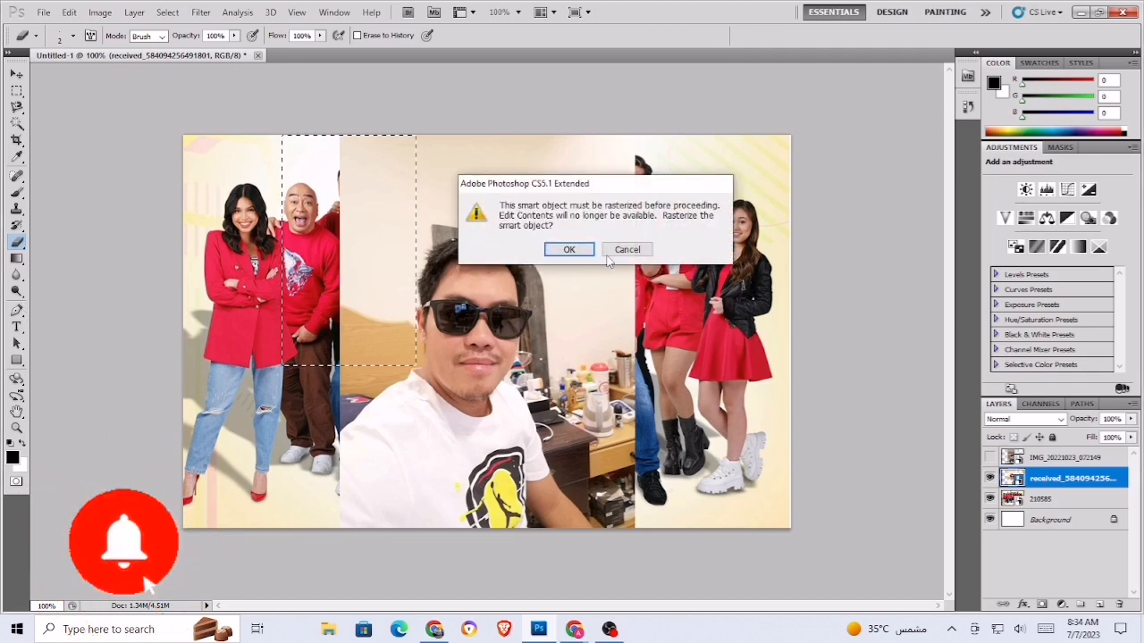
click(572, 251)
click(99, 12)
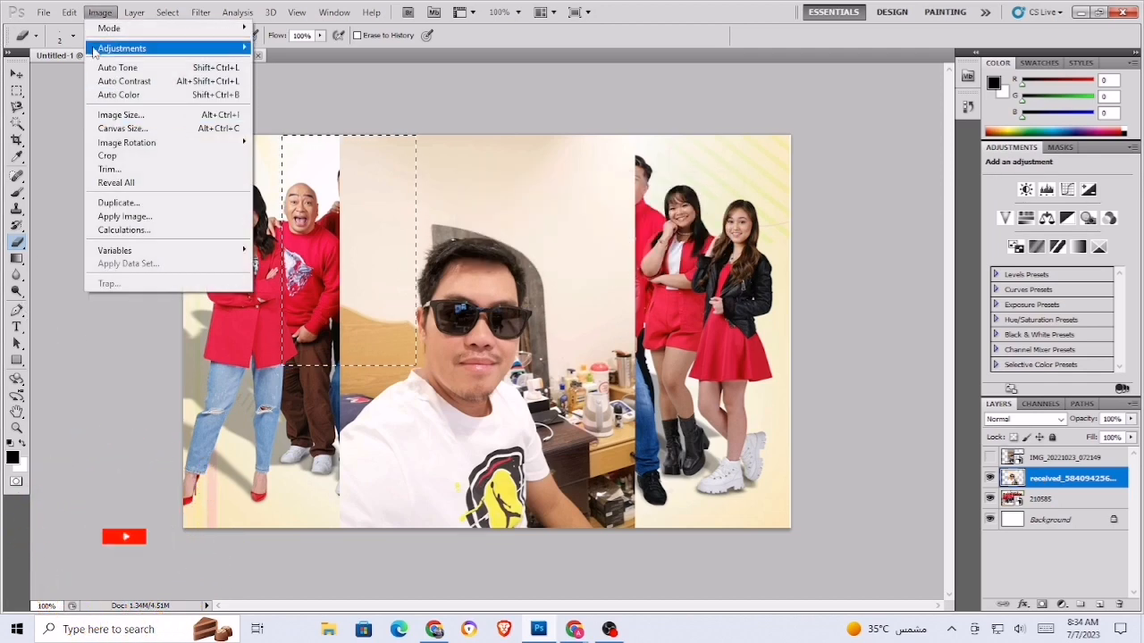
mouse_move(69, 12)
click(82, 94)
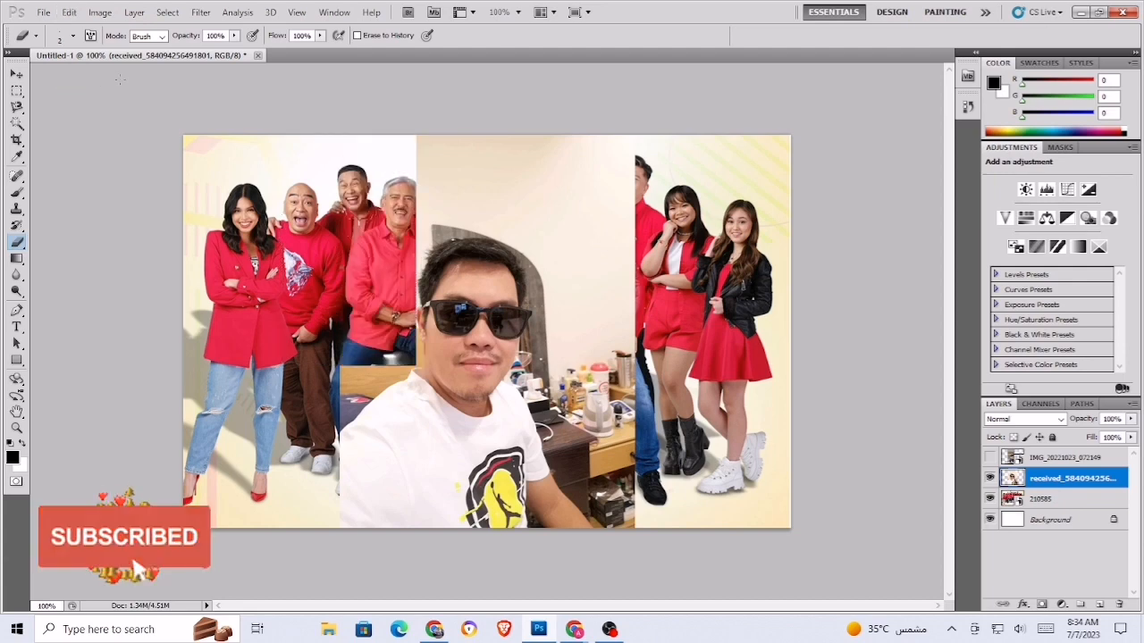
Step: Marquee-select the strip of selfie background above the man's head and cut it from the layer
click(17, 92)
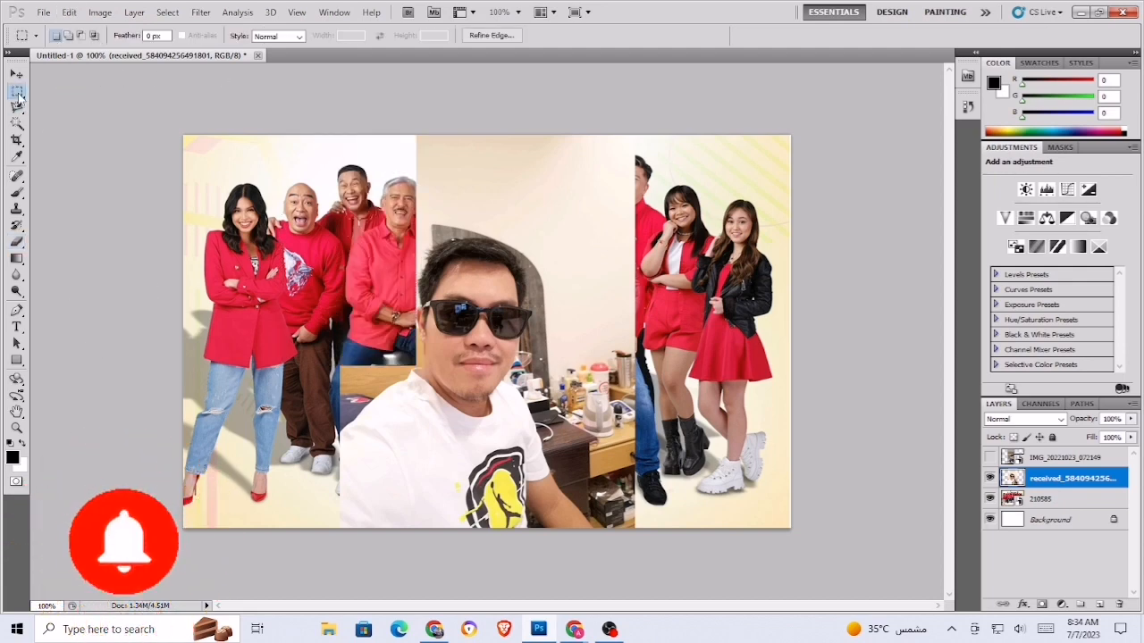
drag(635, 276, 786, 239)
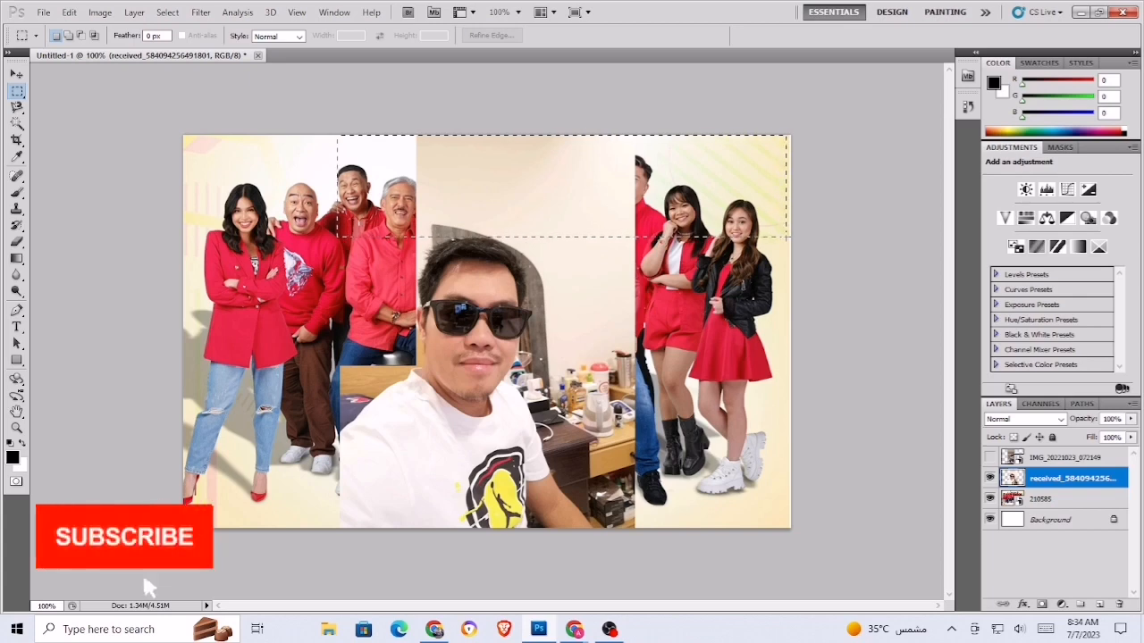
click(69, 12)
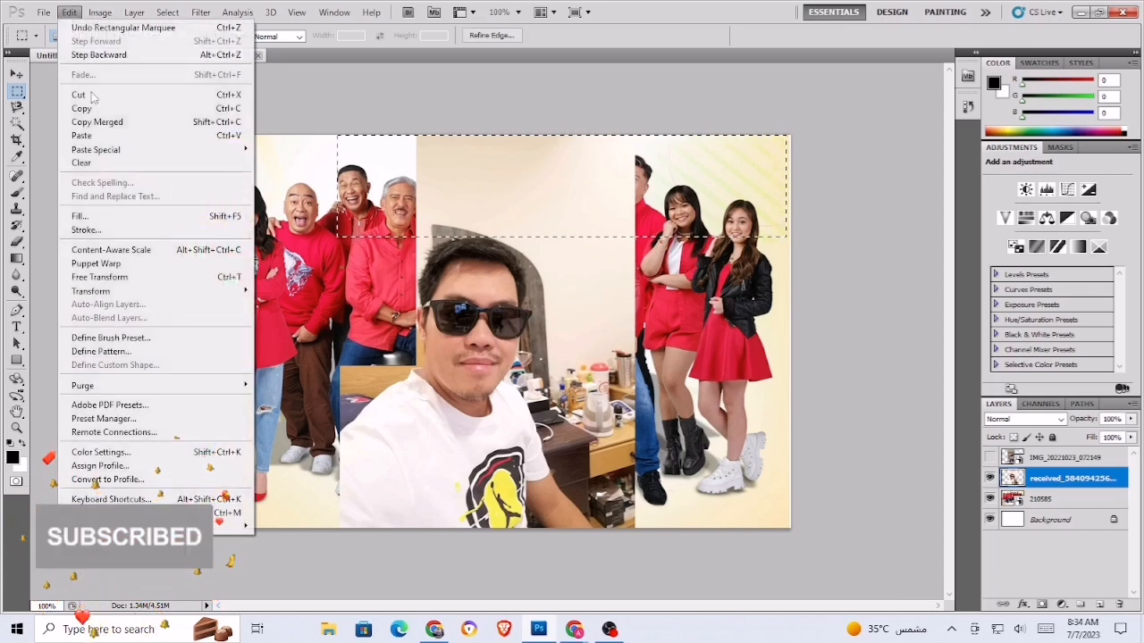
click(89, 95)
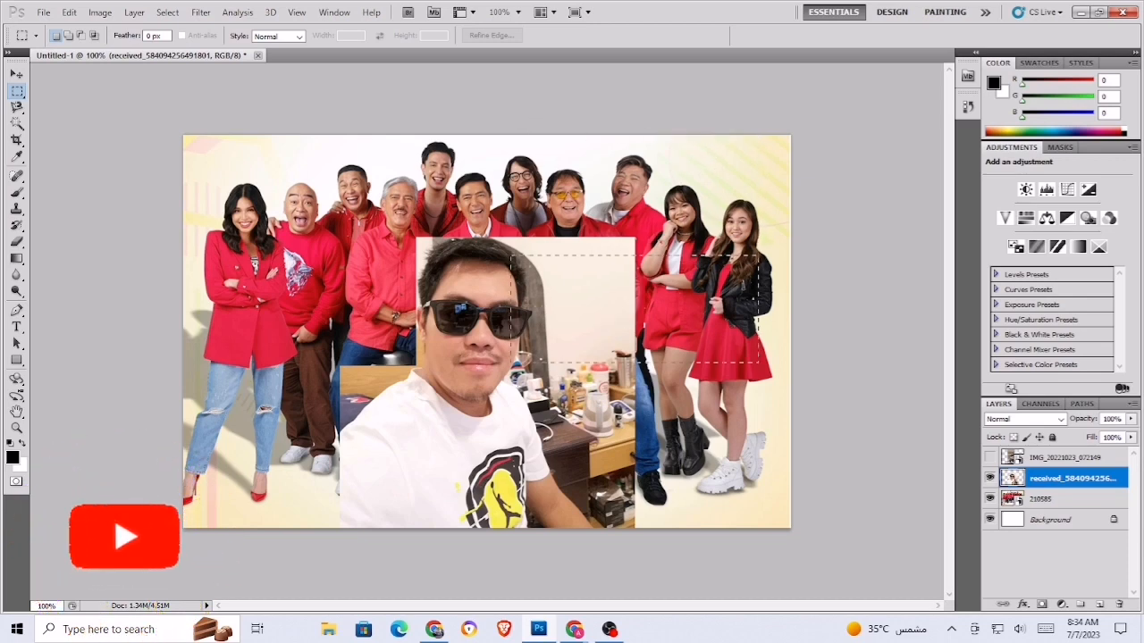
Step: Marquee-select the selfie background to the right of the man's head, down to shoulder level, and cut it away
click(781, 207)
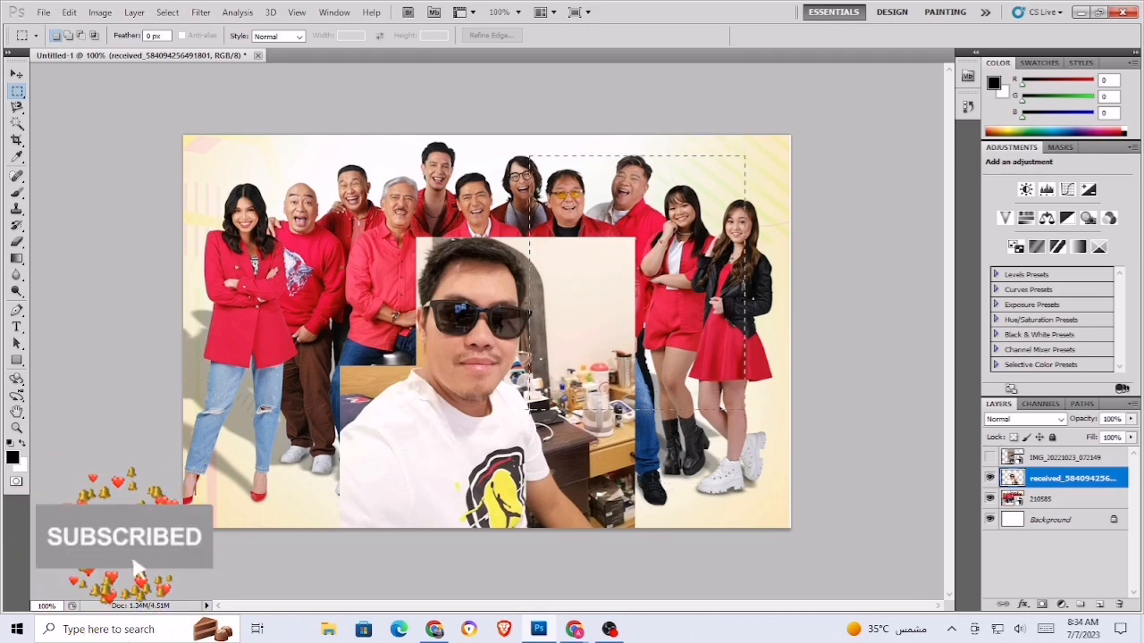
drag(744, 155, 530, 410)
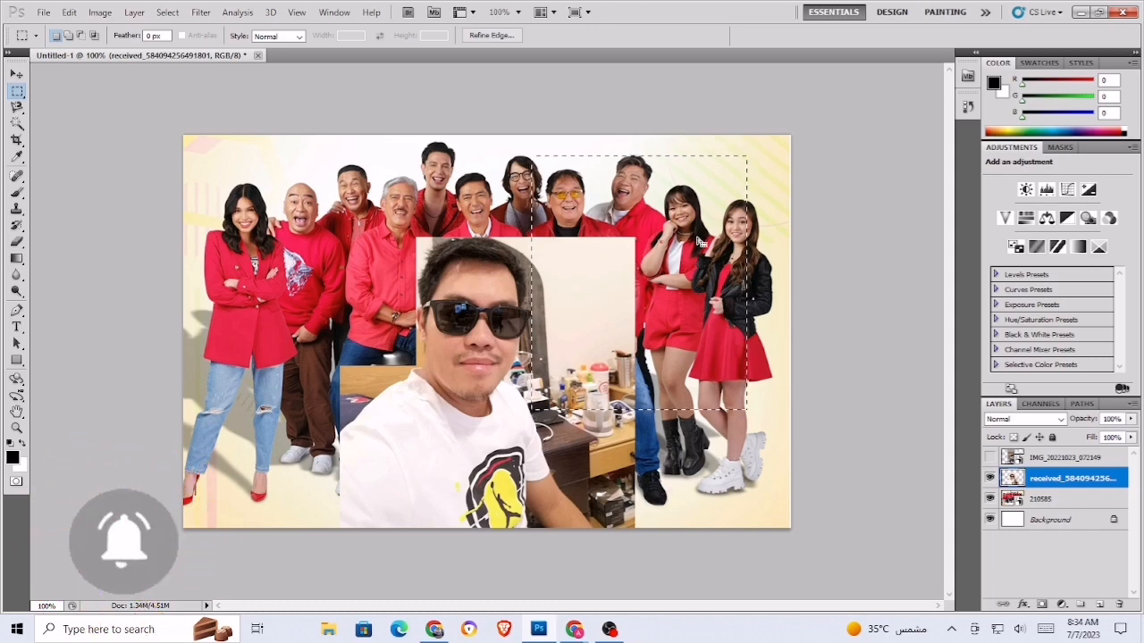
click(44, 12)
click(69, 11)
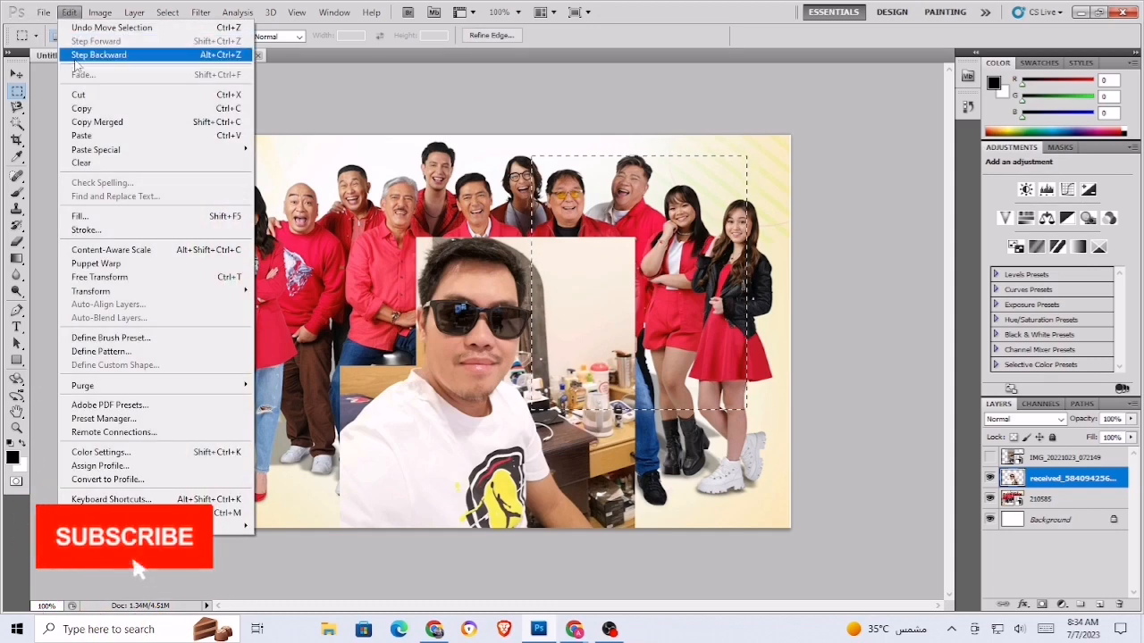
click(98, 56)
key(ctrl+alt+z)
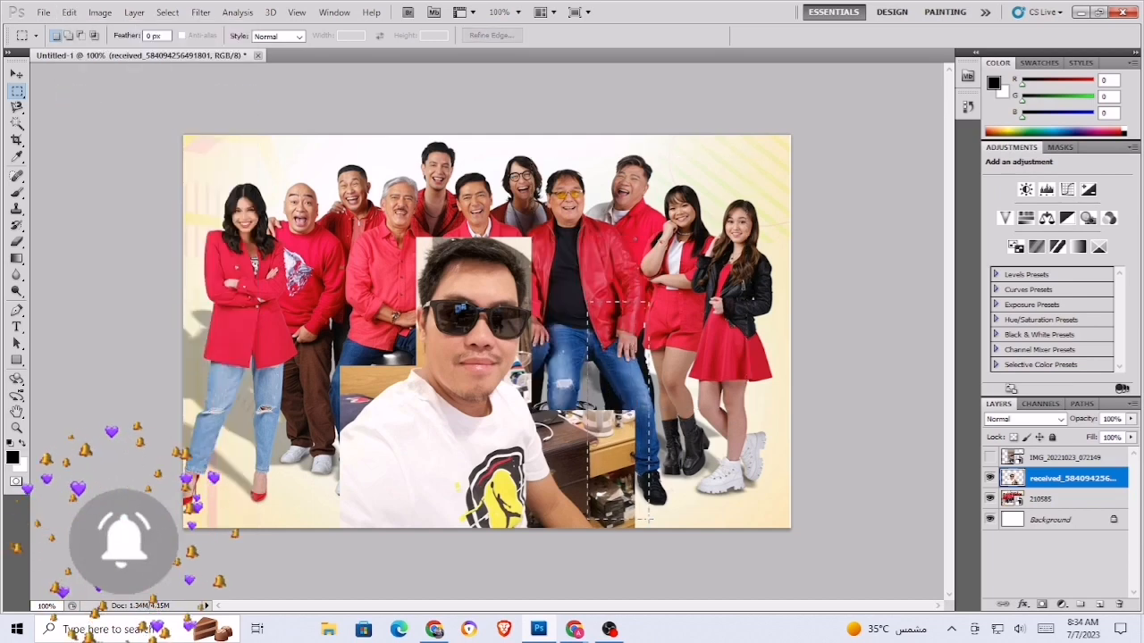
Step: Cut the selected lower-right background block out of the selfie layer, and scale the layer proportionally to about 89%
click(71, 12)
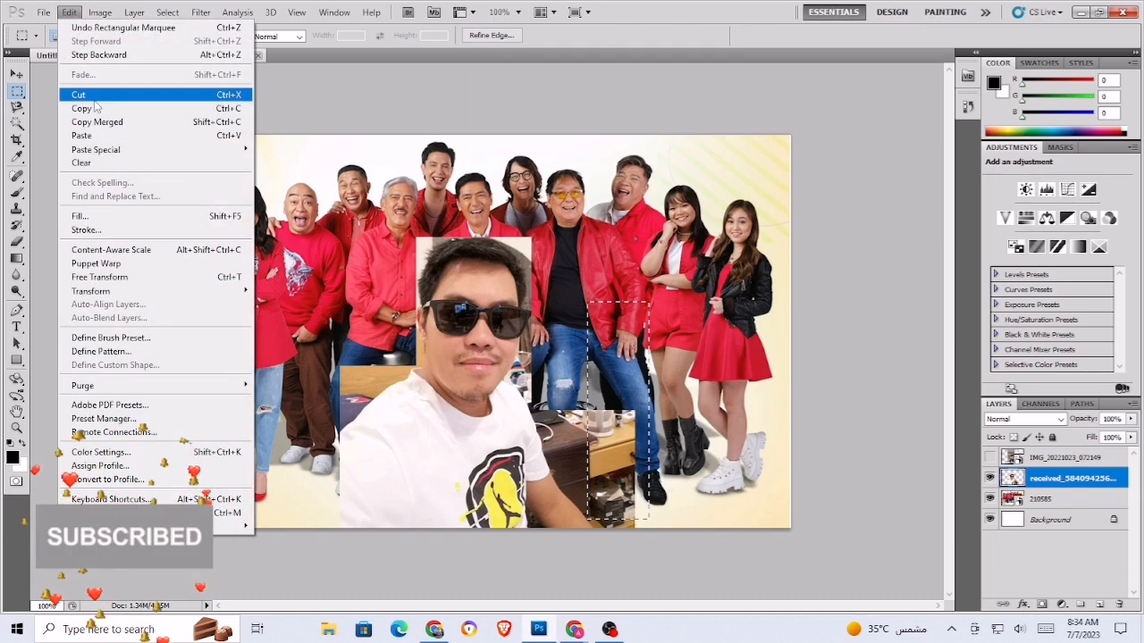
click(102, 98)
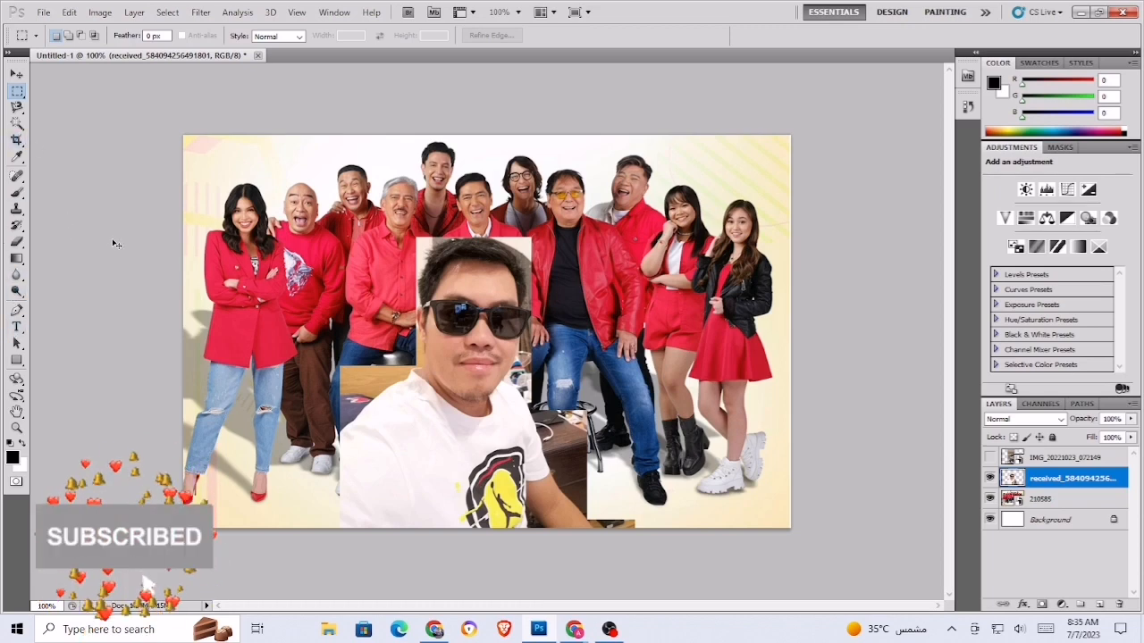
key(ctrl+t)
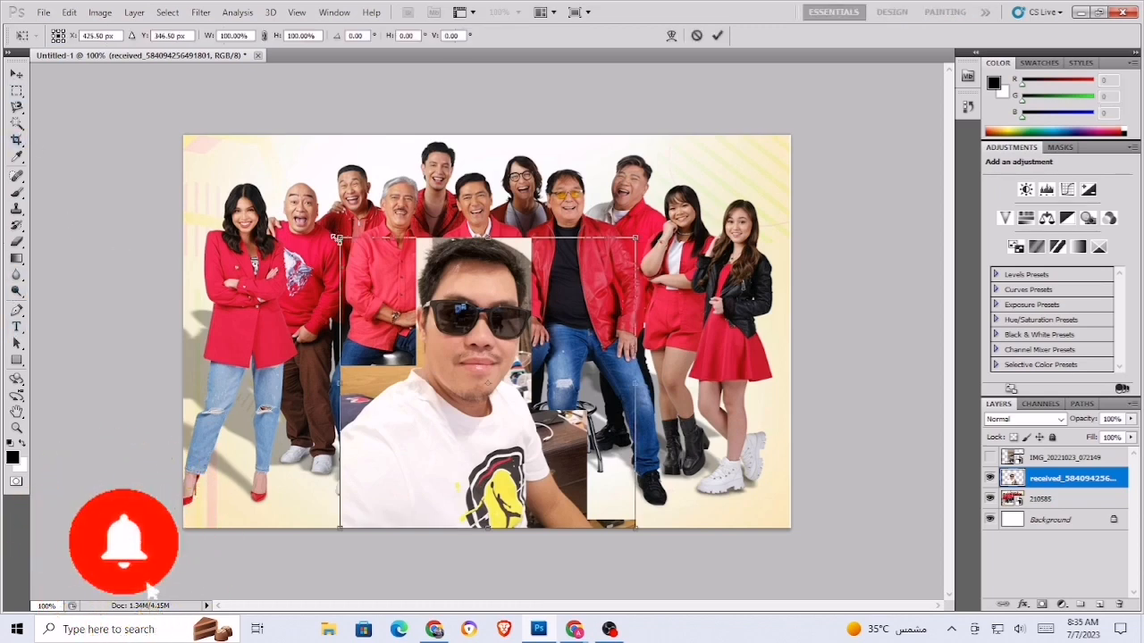
drag(337, 239, 379, 261)
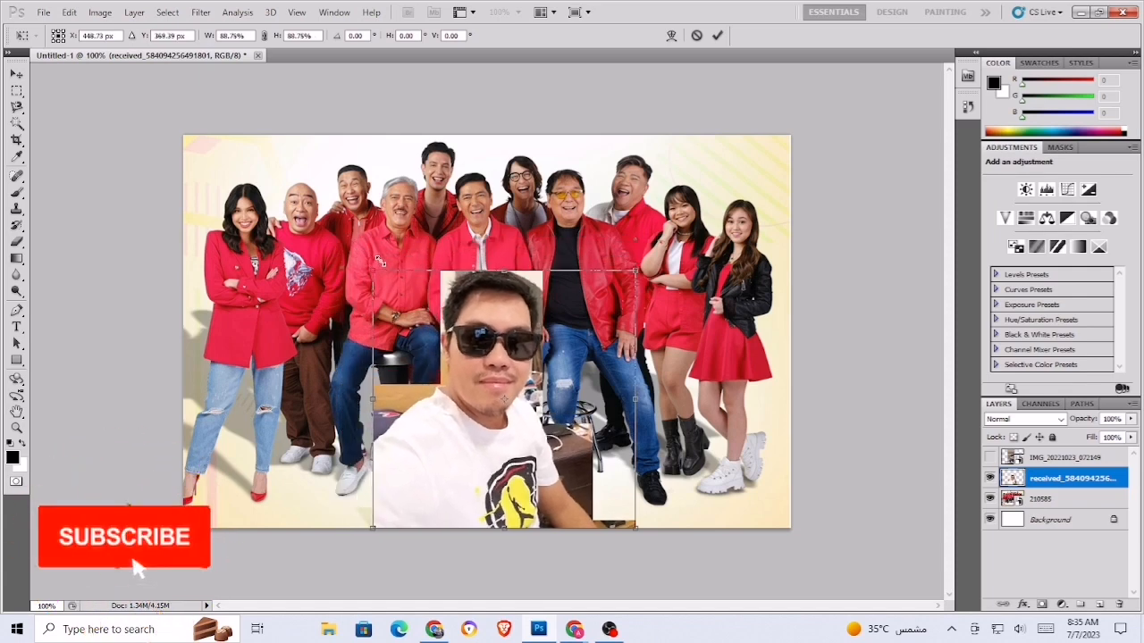
click(719, 36)
Step: Trace the background along the left side of the man's hair, face and shoulder with the Magnetic Lasso and cut it away
click(16, 429)
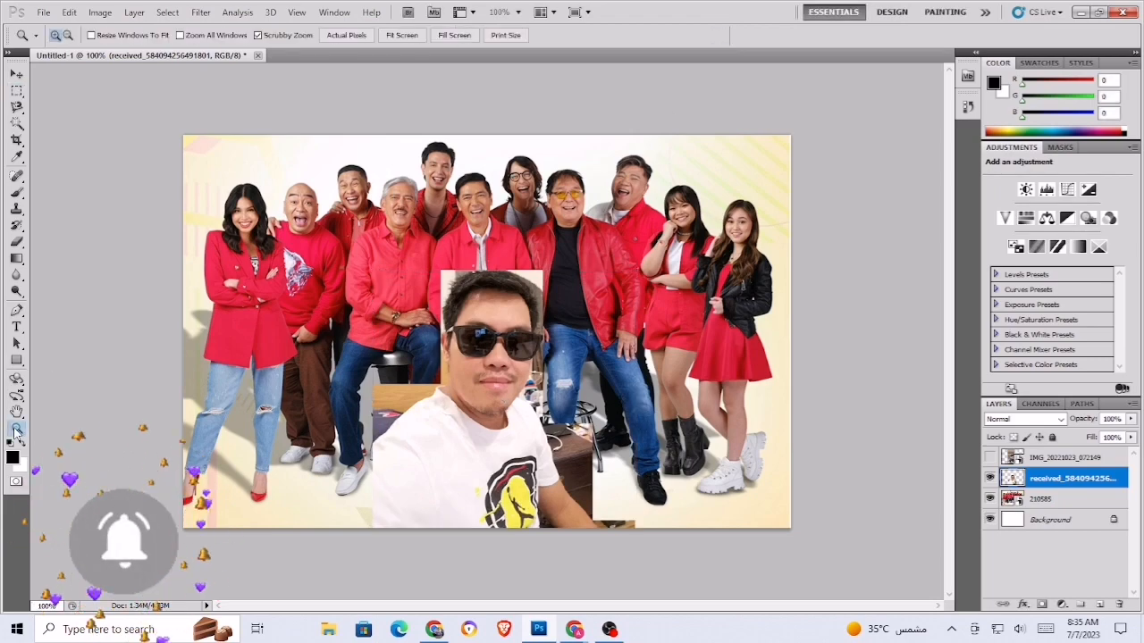
click(283, 369)
scroll(282, 369, down, 8)
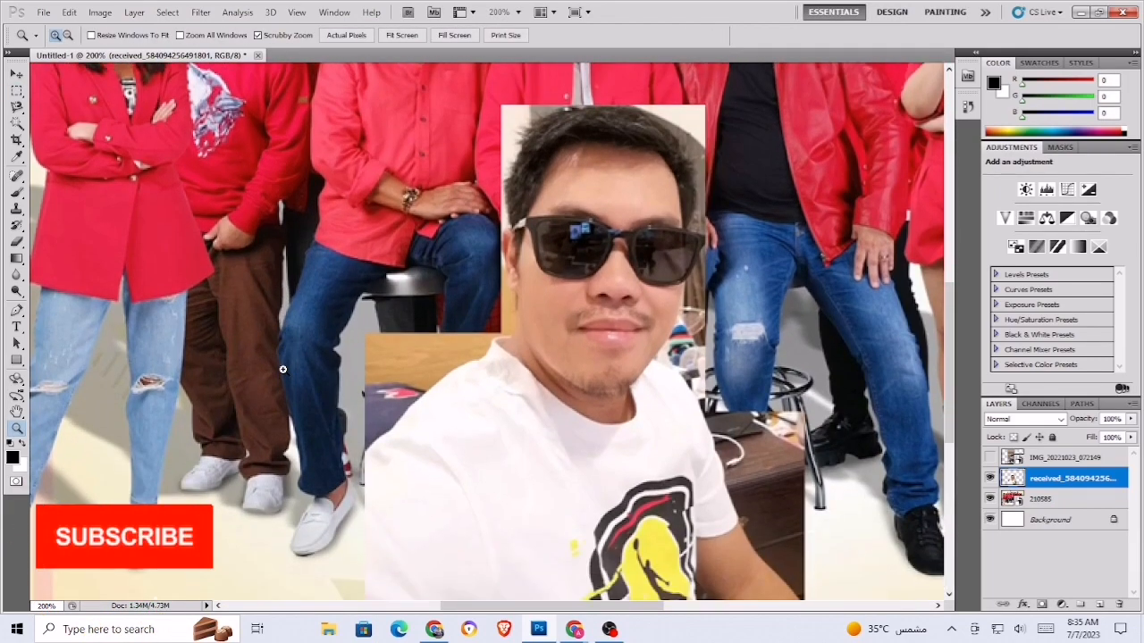
scroll(283, 369, down, 1)
scroll(282, 369, up, 1)
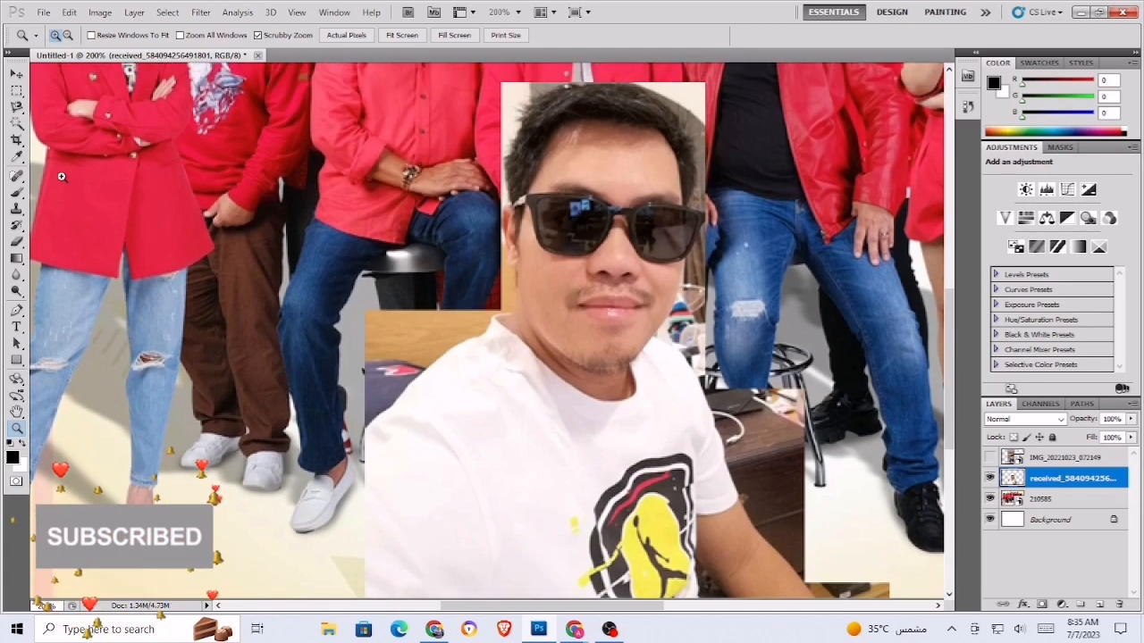
click(17, 107)
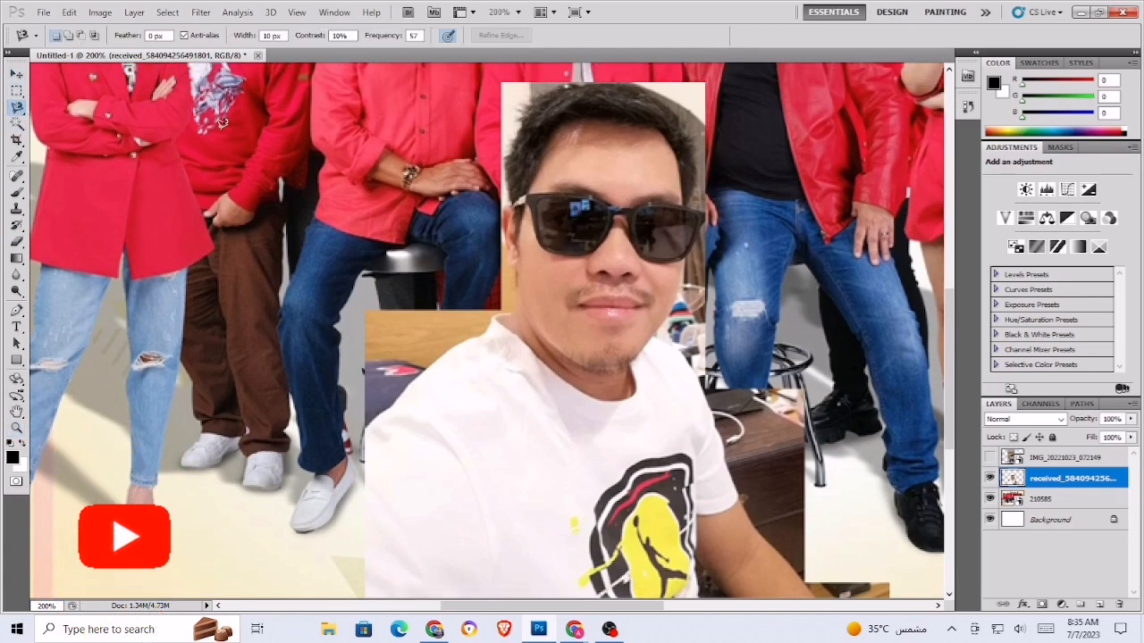
scroll(223, 179, up, 1)
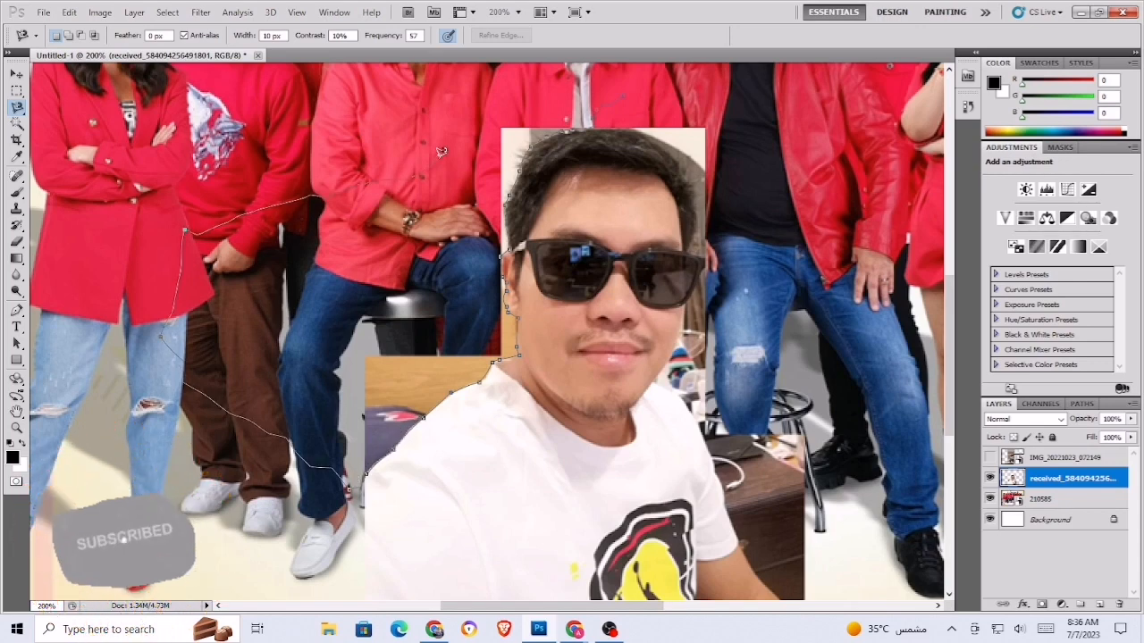
click(624, 91)
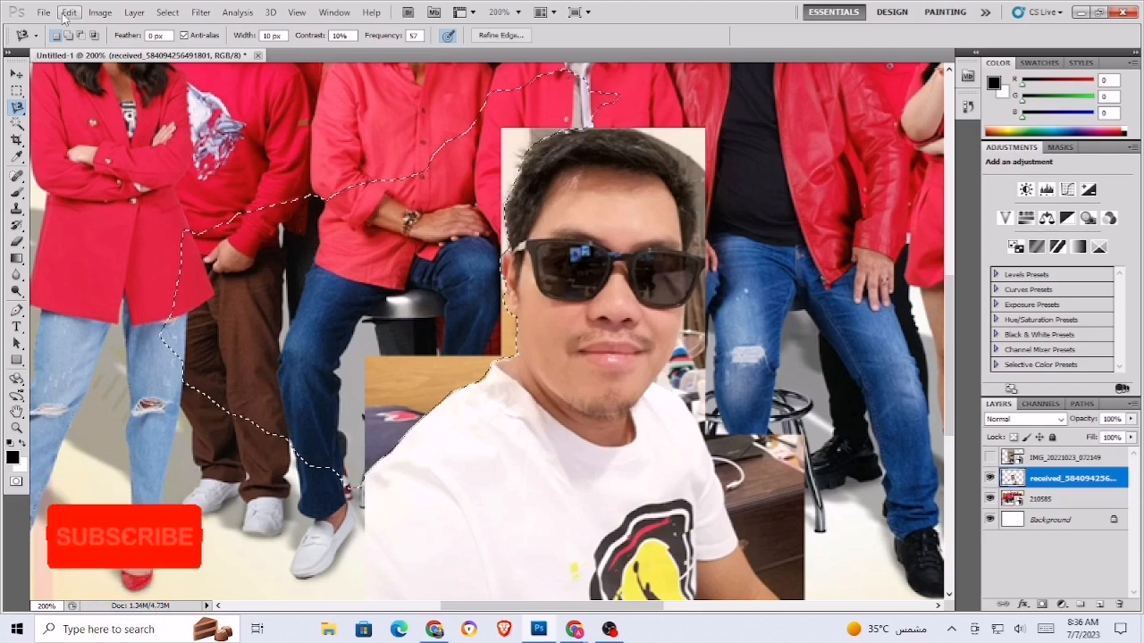
click(69, 12)
click(80, 94)
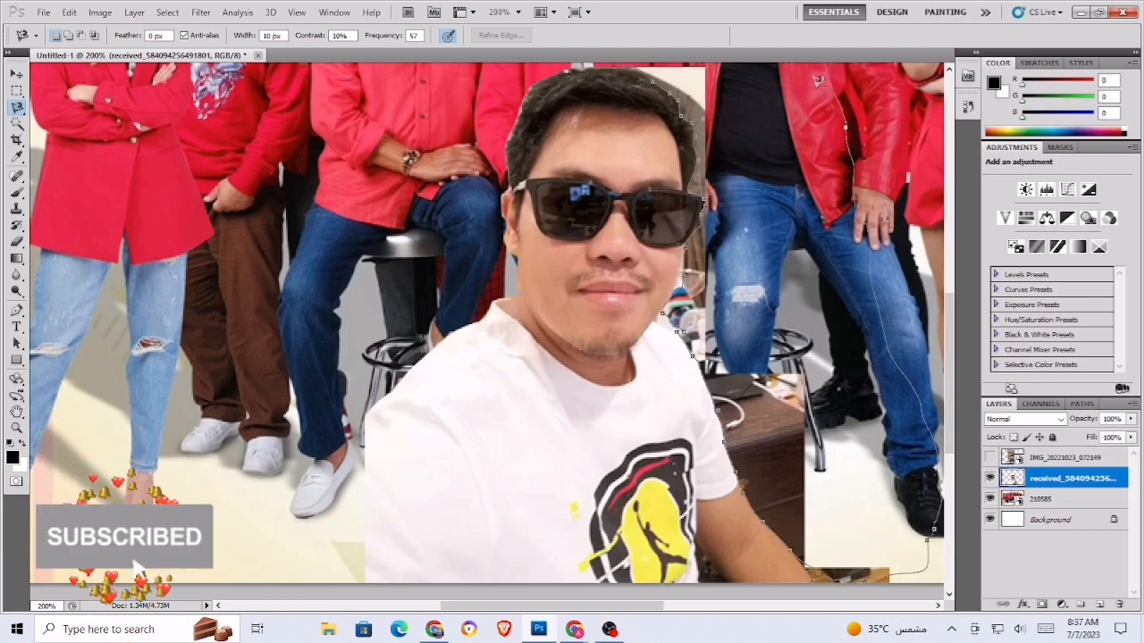
Step: Finish the Magnetic Lasso outline around the background on the right side of the man's head, shoulder and arm, and cut it away
scroll(658, 101, up, 3)
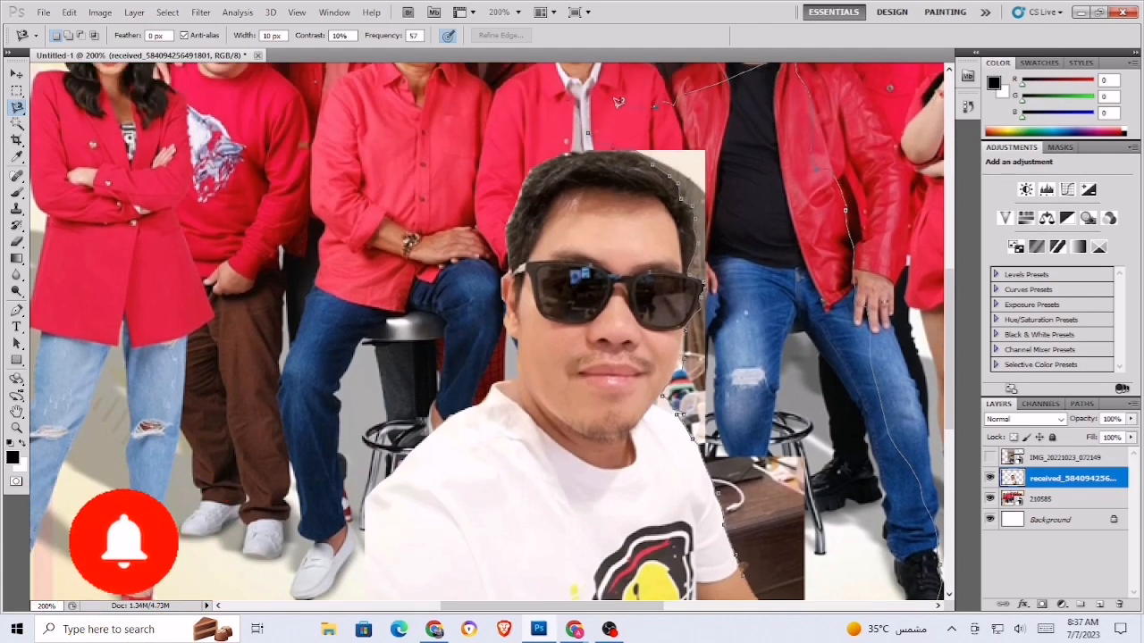
click(589, 128)
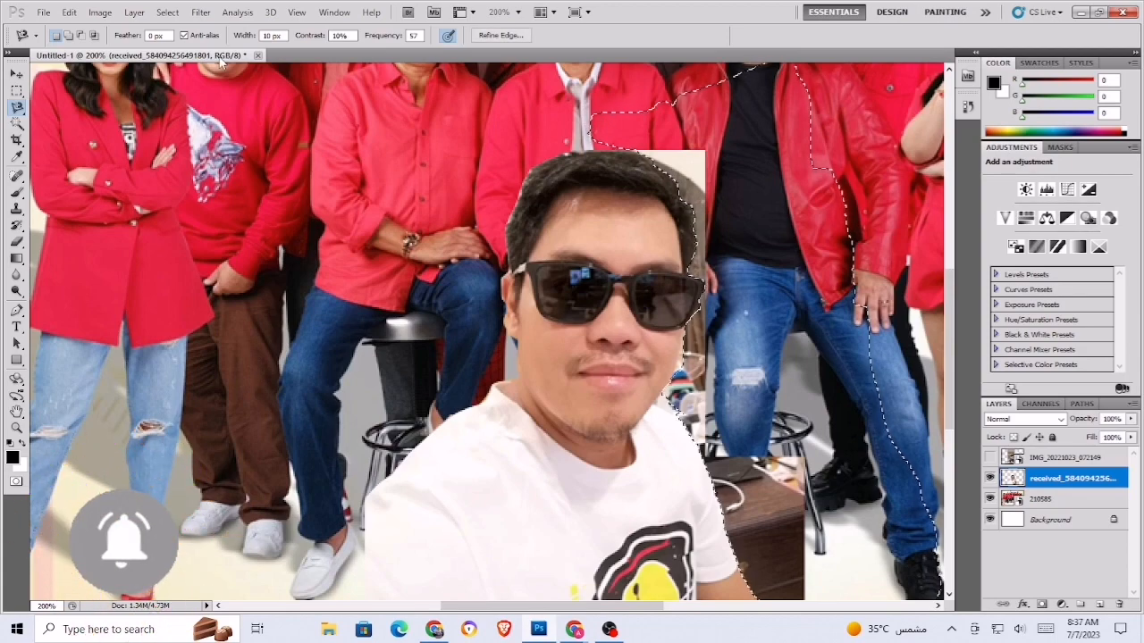
click(69, 13)
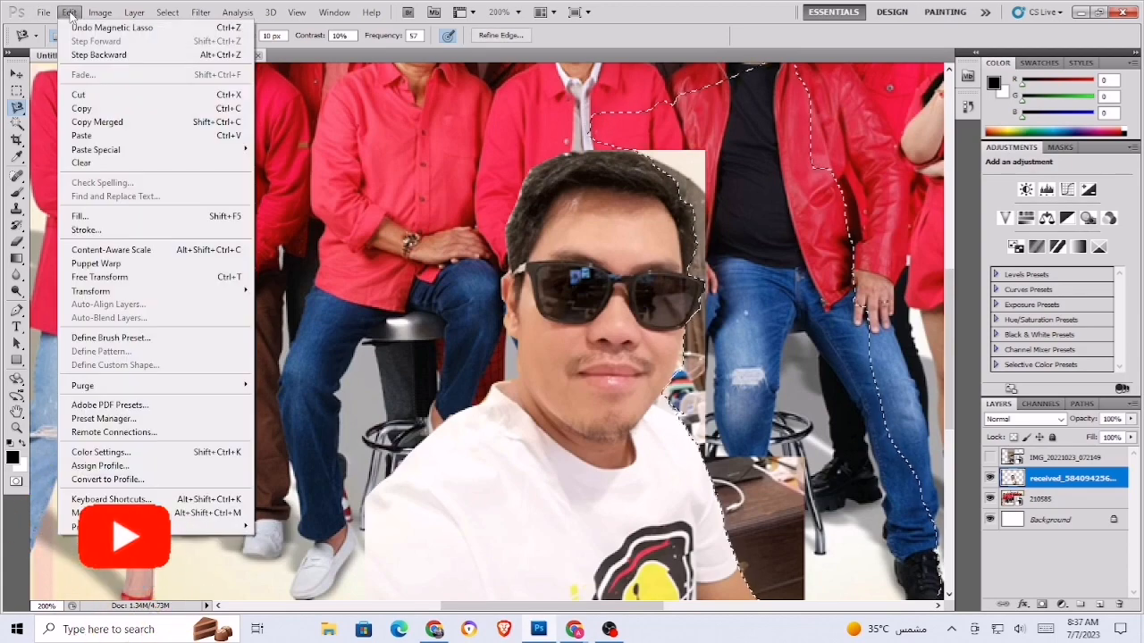
click(78, 94)
Step: Select the dark patch between the man's shirt and forearm with the Magic Wand and cut it from the layer
scroll(353, 393, down, 2)
scroll(353, 393, down, 6)
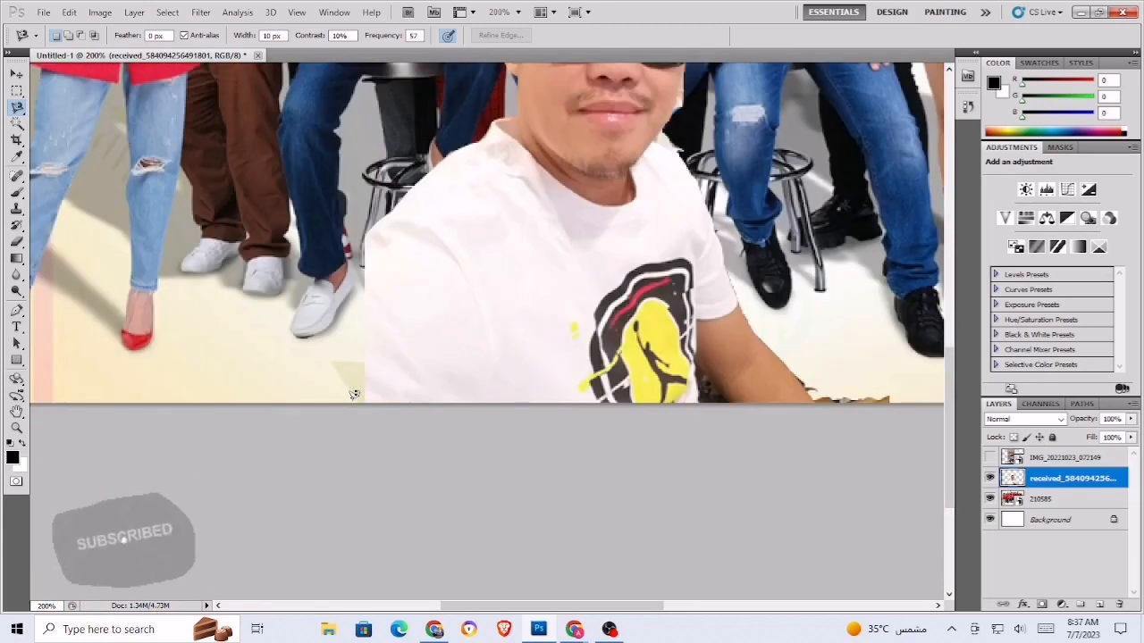
click(16, 124)
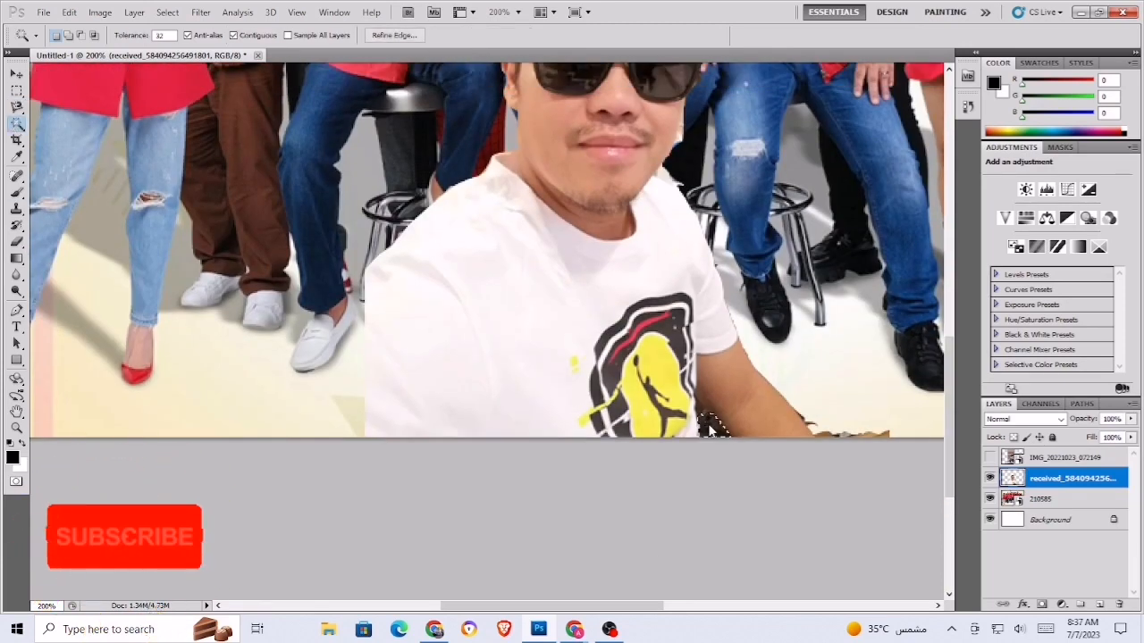
click(79, 12)
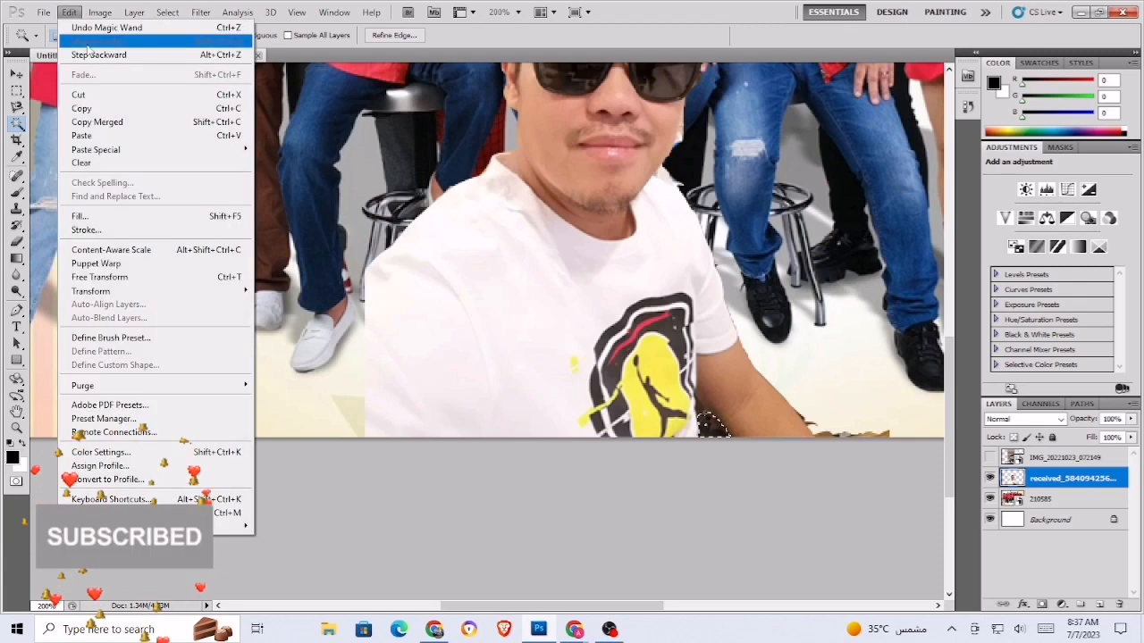
click(90, 94)
Step: Try to select the area surrounding the man with the Magic Wand at tolerance 32 and cut it from the layer
scroll(295, 311, up, 1)
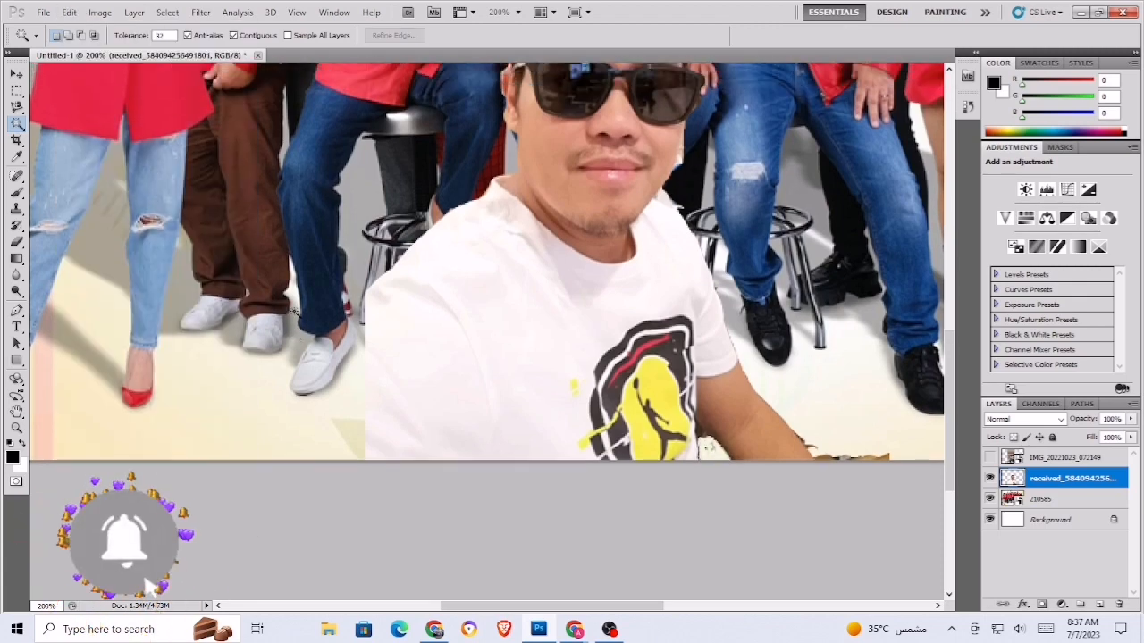
click(345, 443)
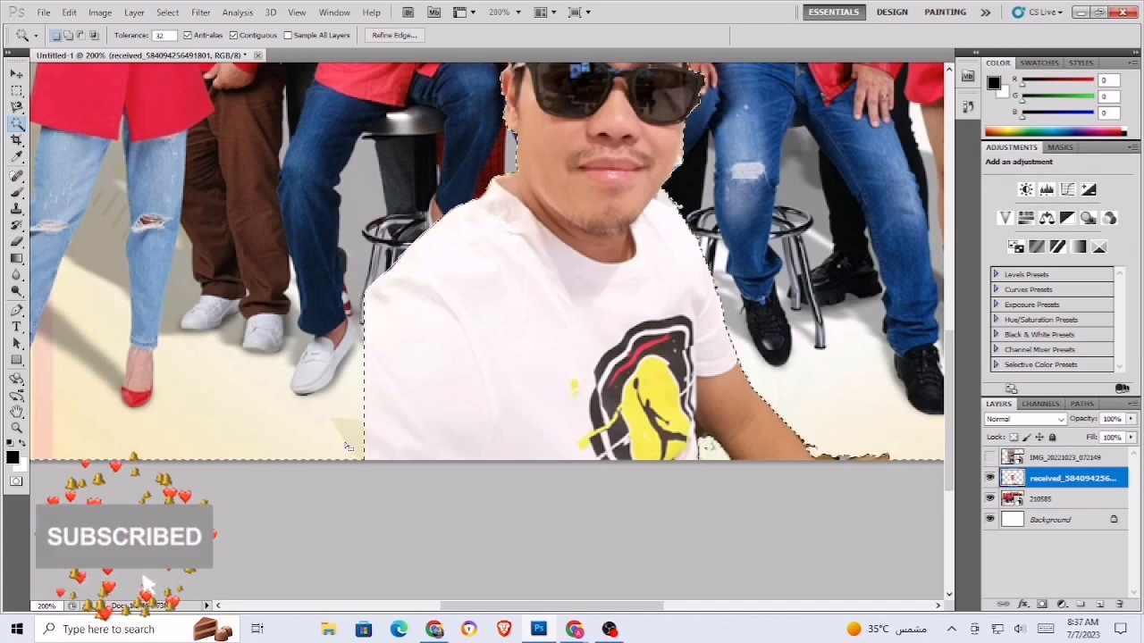
scroll(389, 393, up, 4)
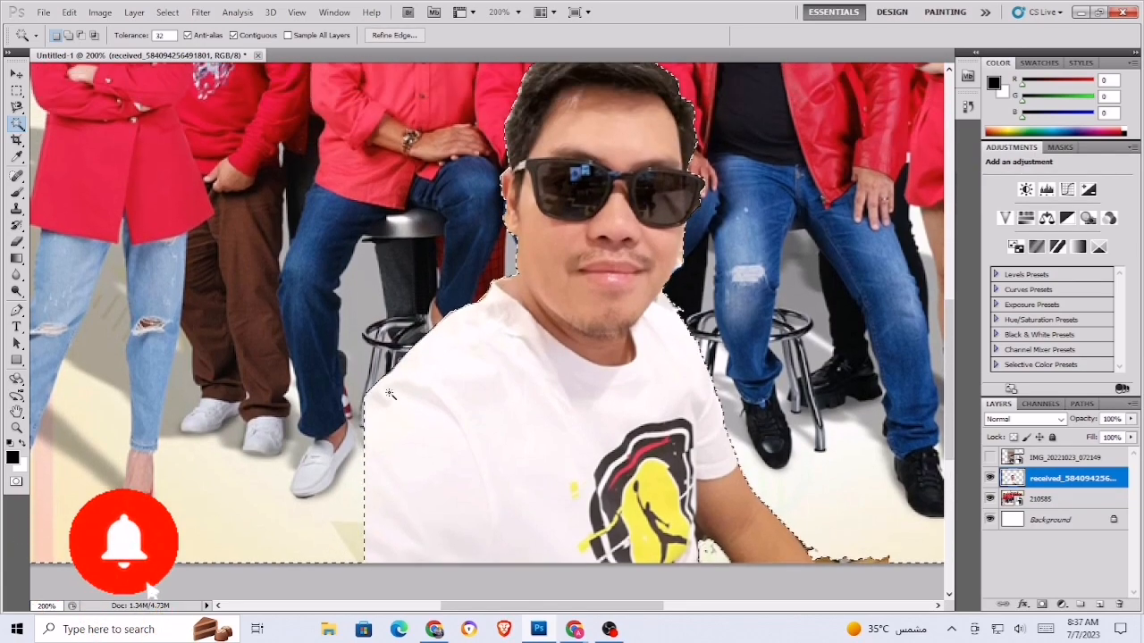
scroll(390, 393, up, 1)
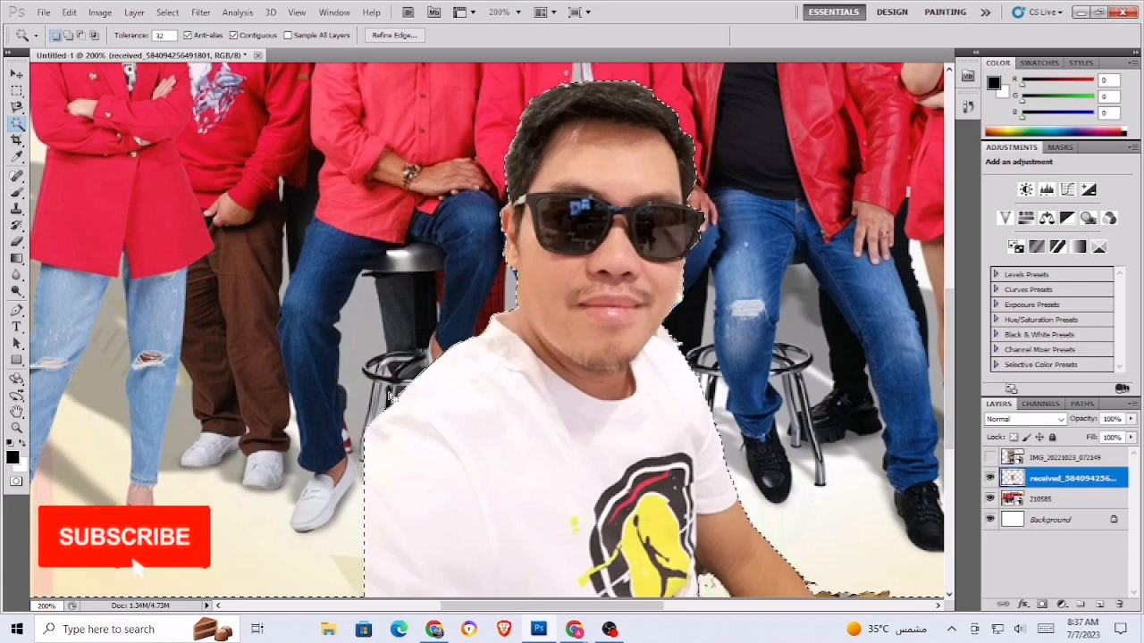
scroll(390, 397, down, 2)
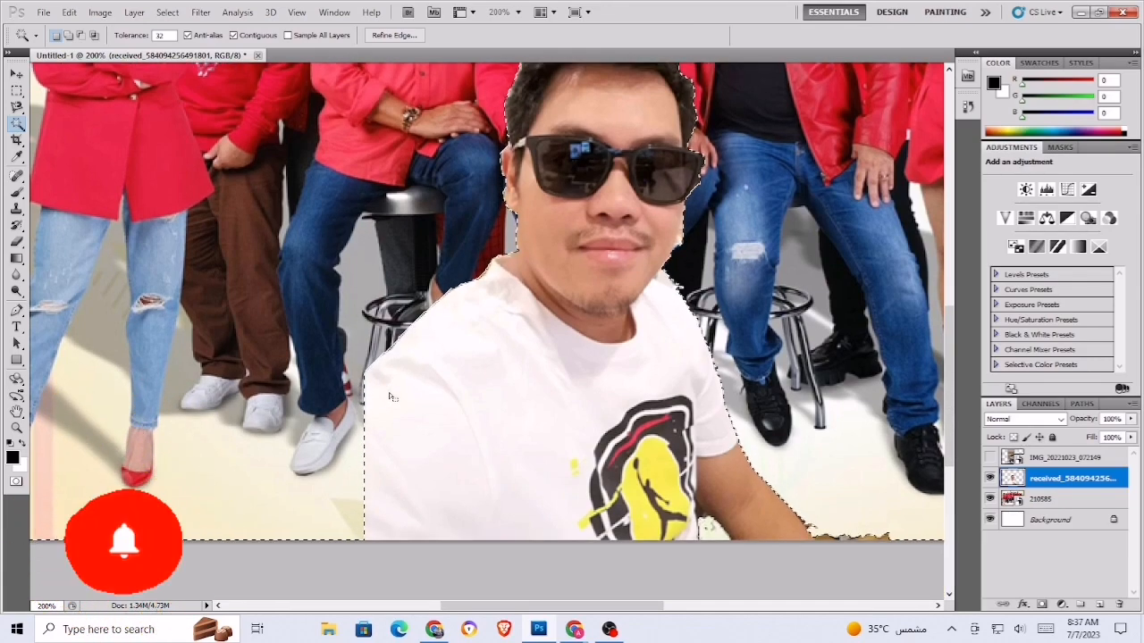
click(68, 12)
click(83, 95)
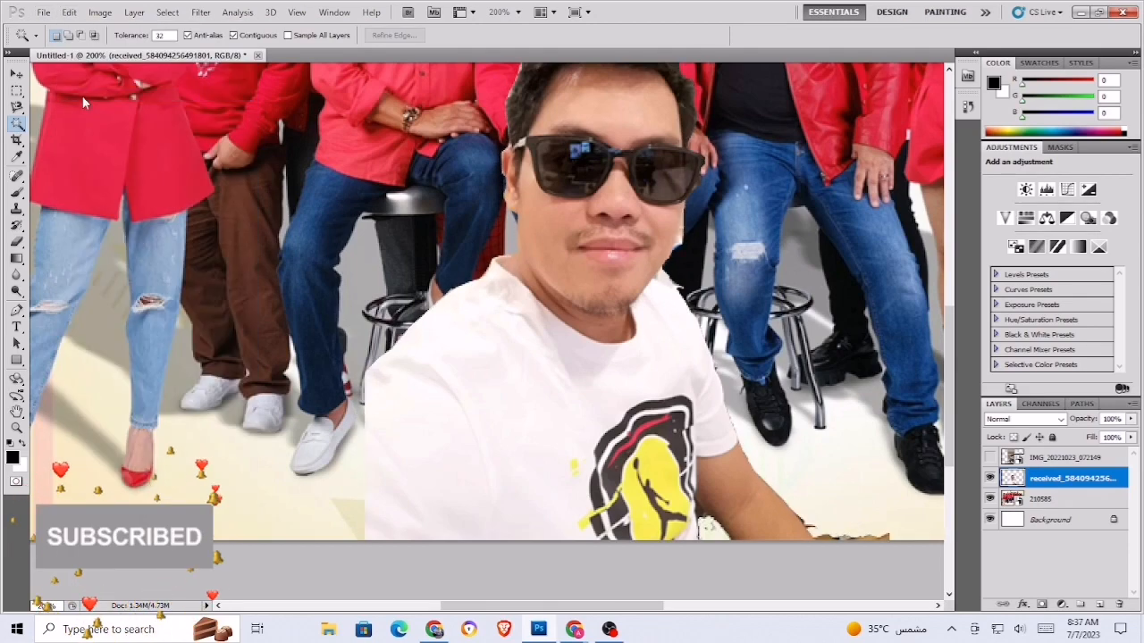
Step: Outline the remaining scraps between the man's shirt and forearm with the Magnetic Lasso and cut them away
scroll(338, 341, up, 1)
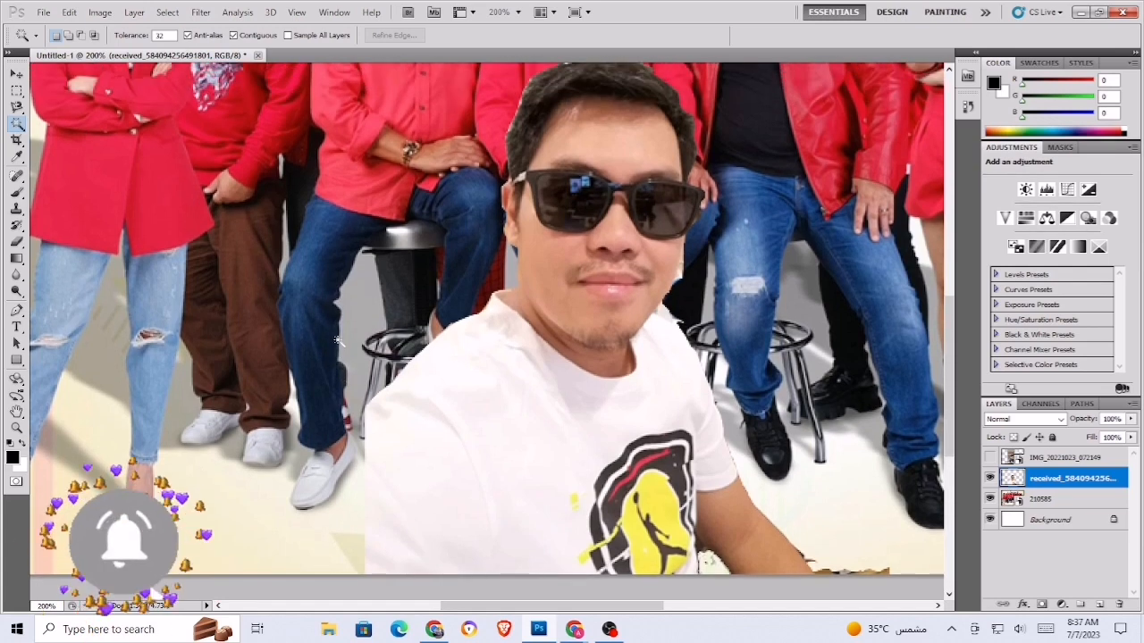
scroll(338, 336, down, 2)
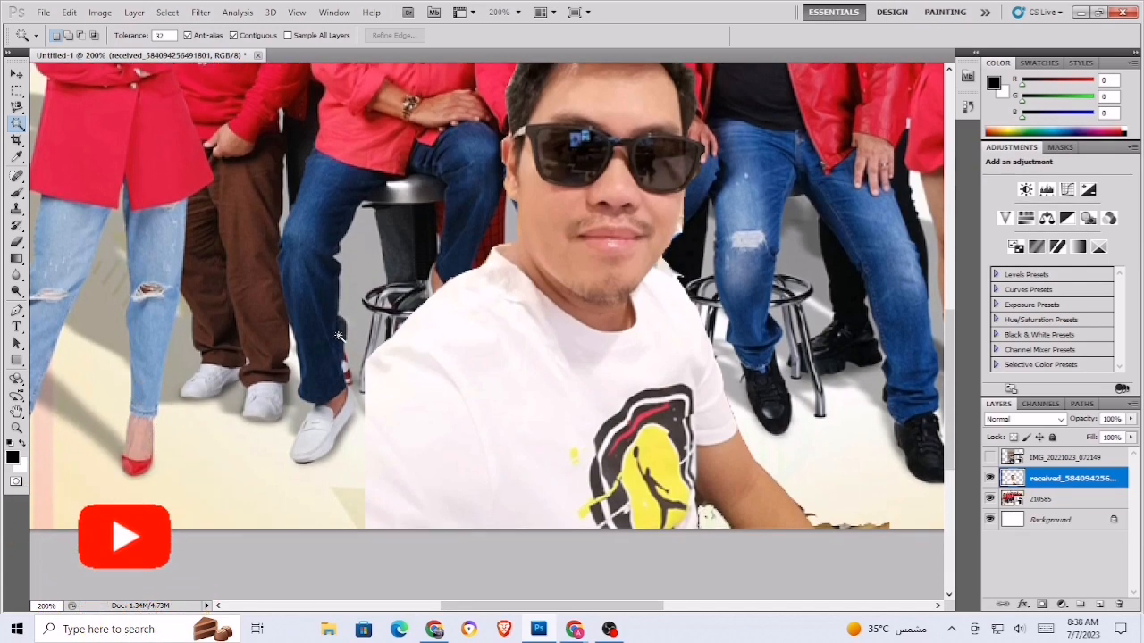
click(16, 242)
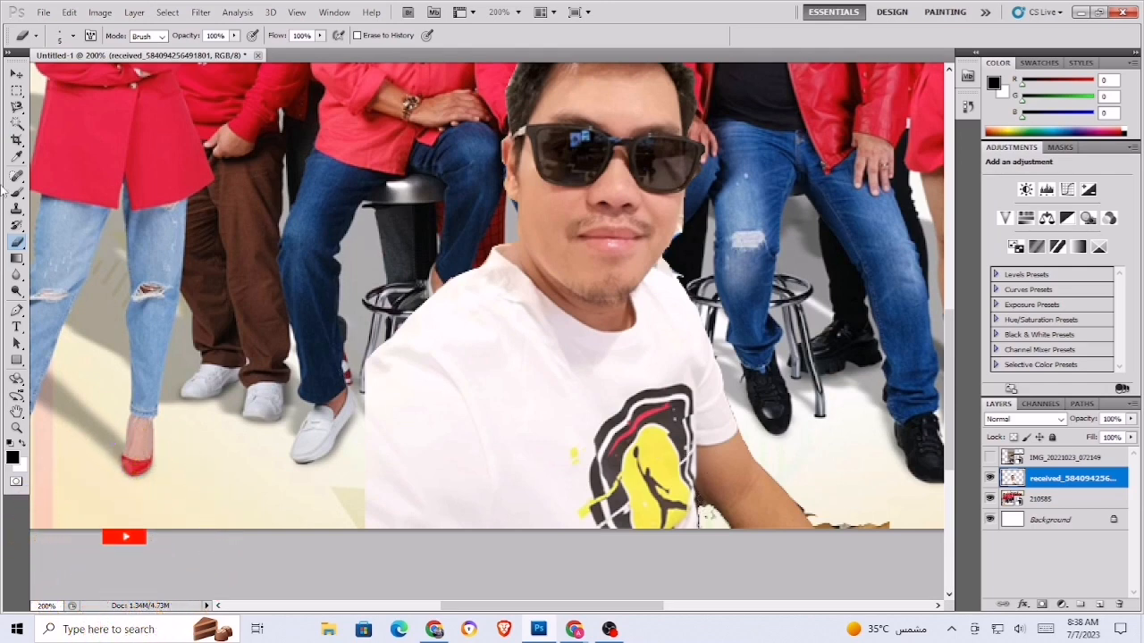
click(17, 106)
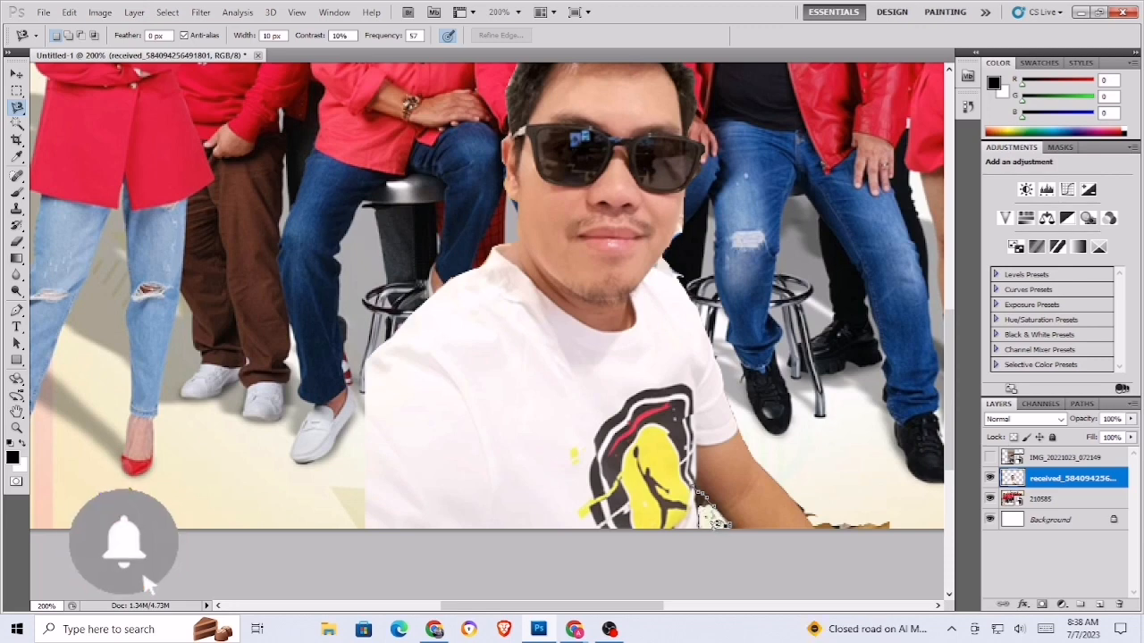
click(697, 484)
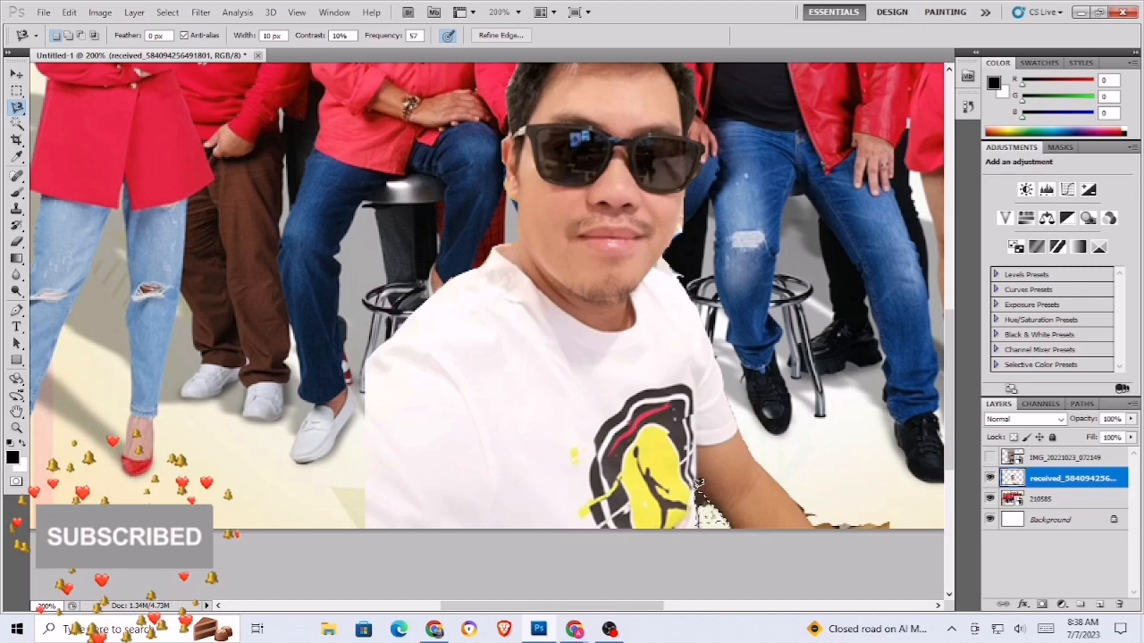
click(71, 13)
click(90, 89)
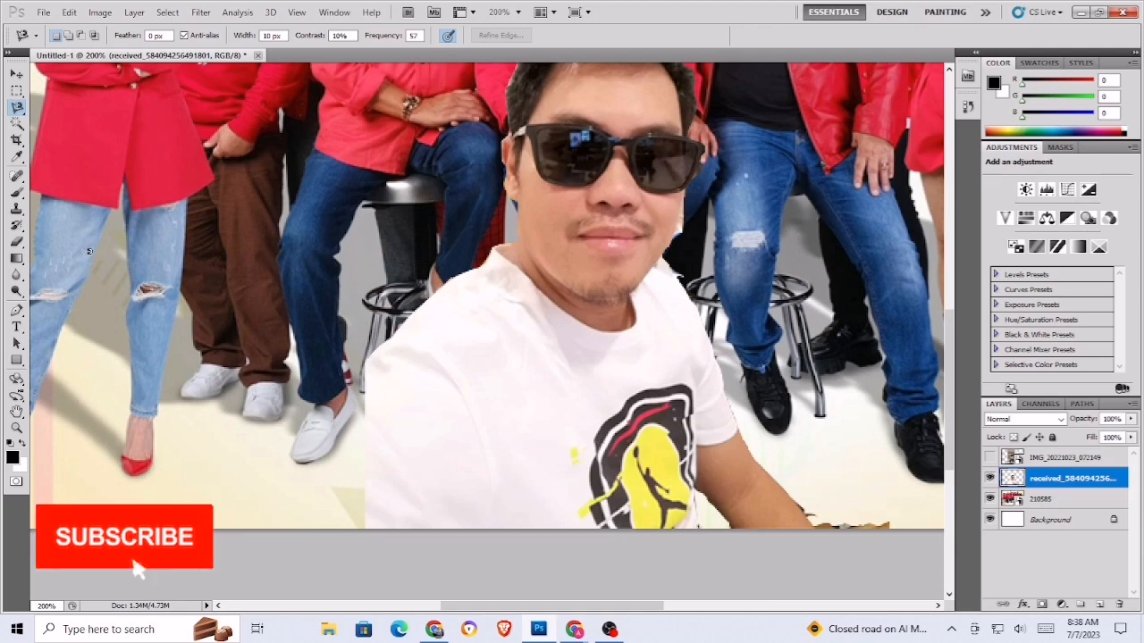
Step: Erase the leftover background beside the man's forearm, shoulder, sunglasses and hair with an Eraser brush of size 9 to 10
click(17, 243)
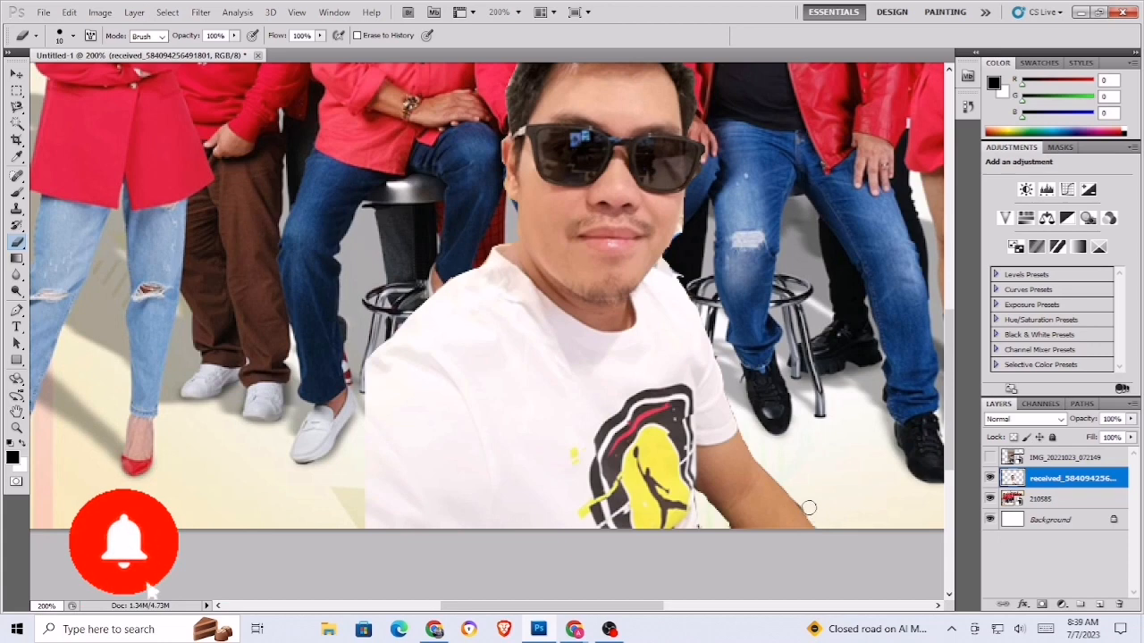
scroll(797, 475, up, 3)
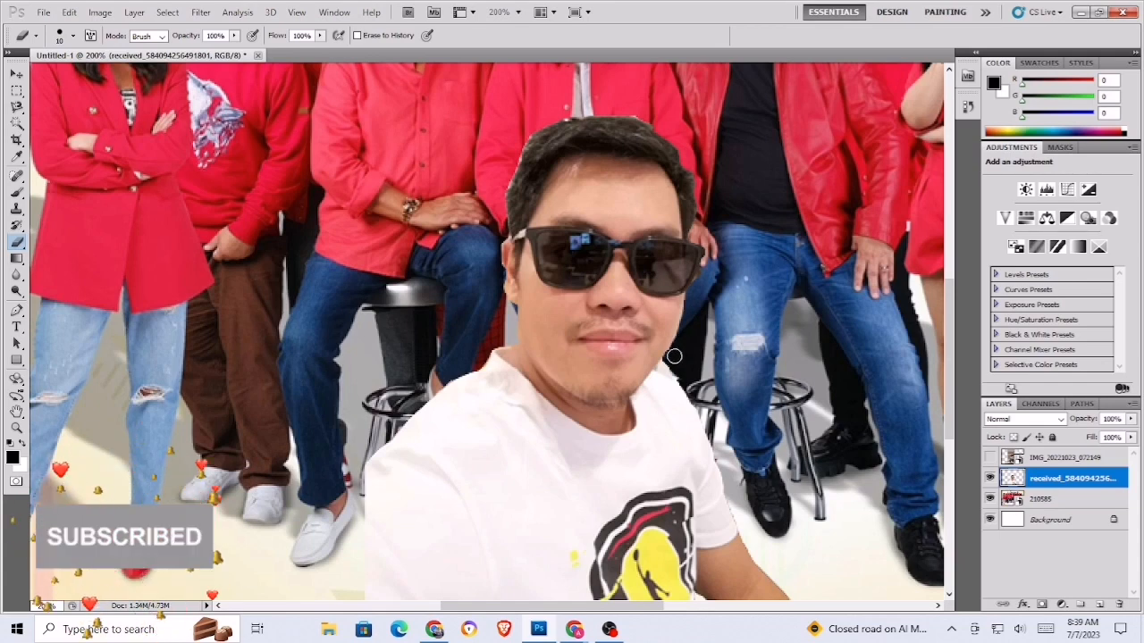
scroll(718, 364, up, 3)
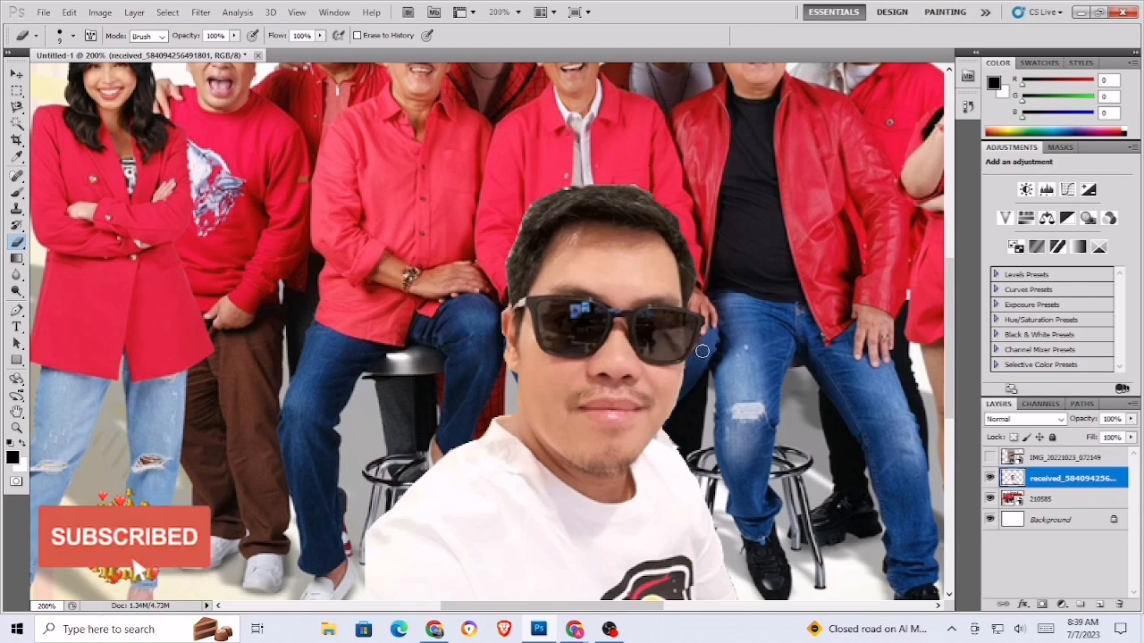
scroll(678, 231, up, 2)
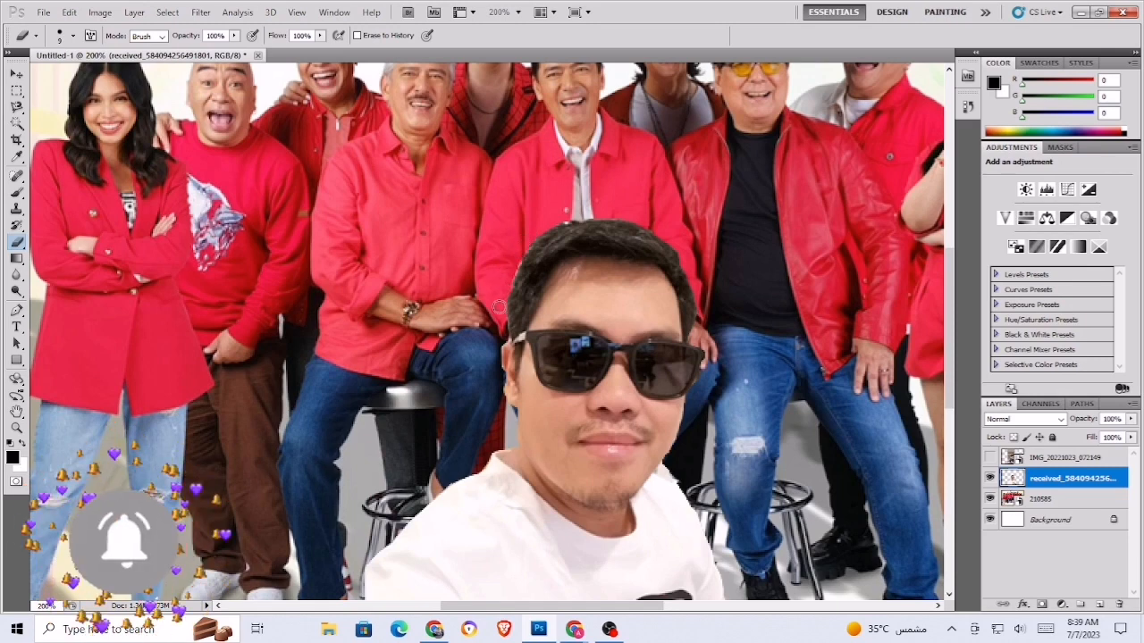
scroll(492, 295, down, 3)
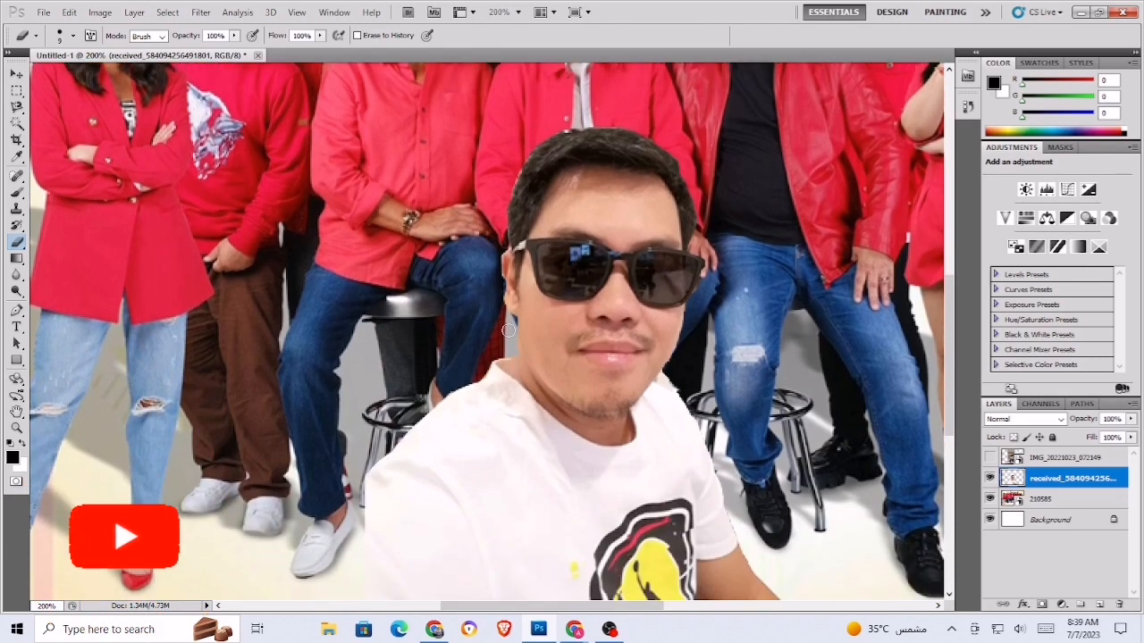
Step: Soften the edges of the man's cut-out around the face and shoulders with the Blur tool at size 15 and 50% strength
click(17, 276)
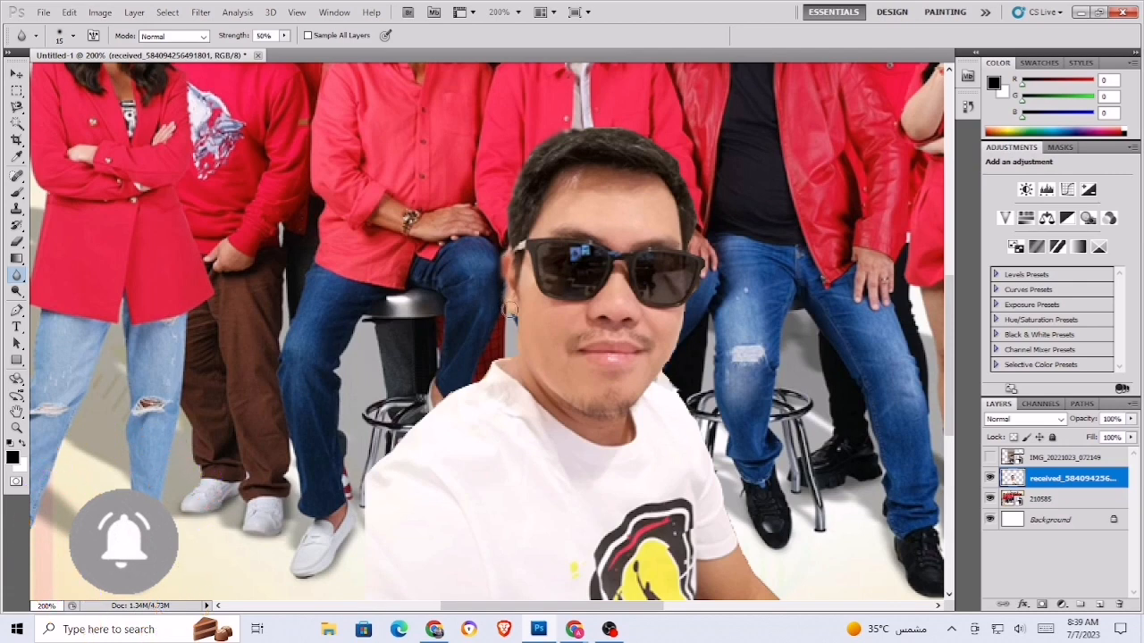
scroll(411, 335, down, 2)
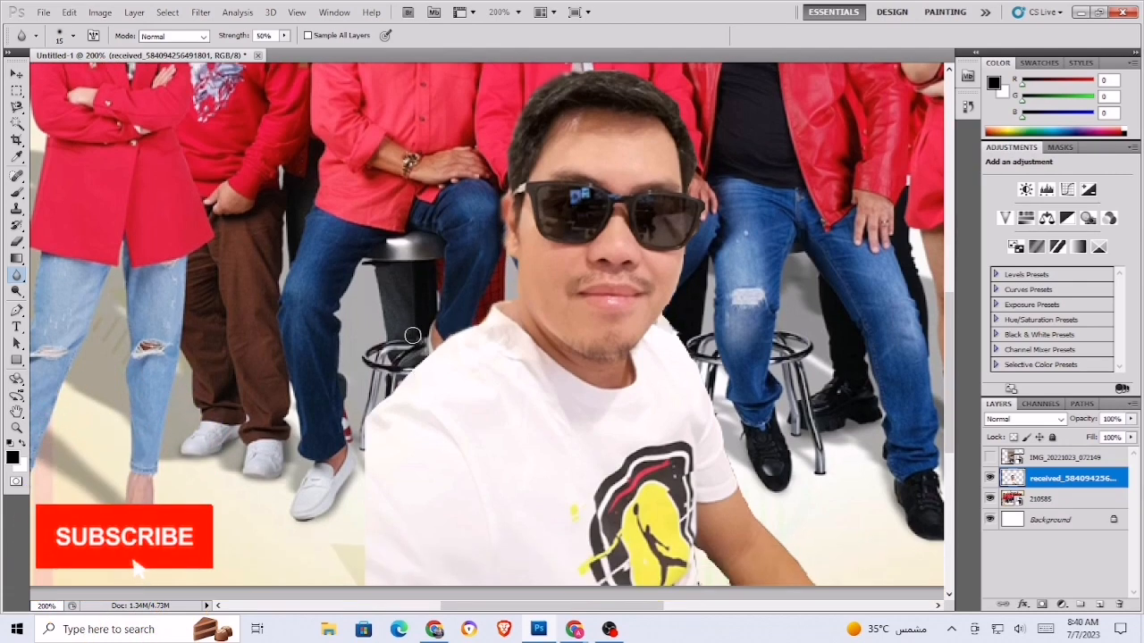
scroll(412, 335, down, 2)
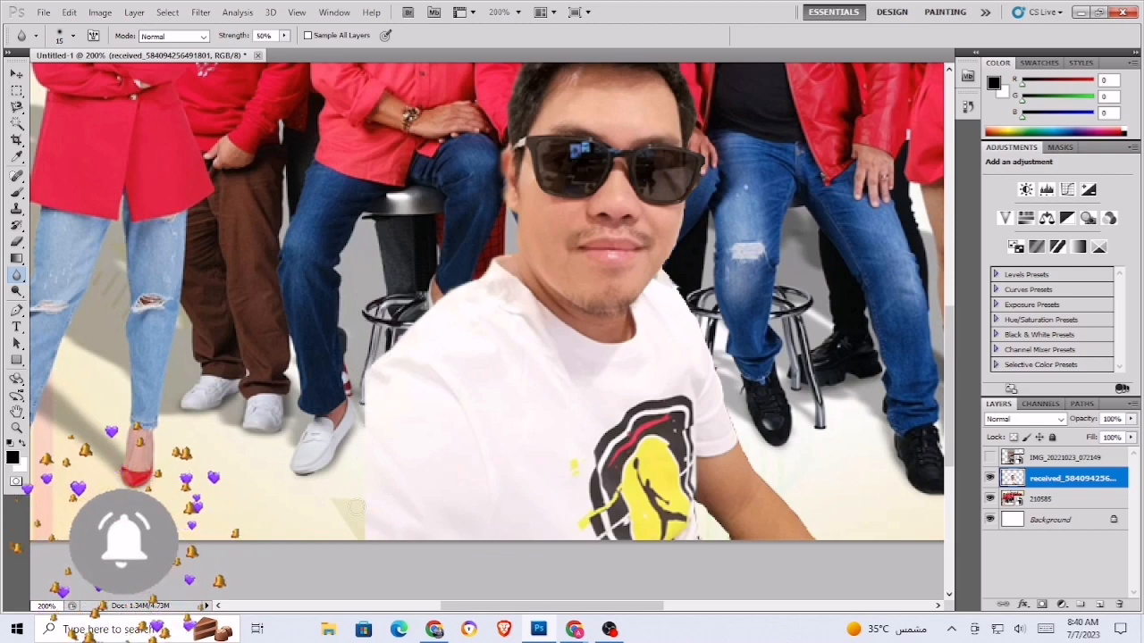
scroll(348, 505, down, 2)
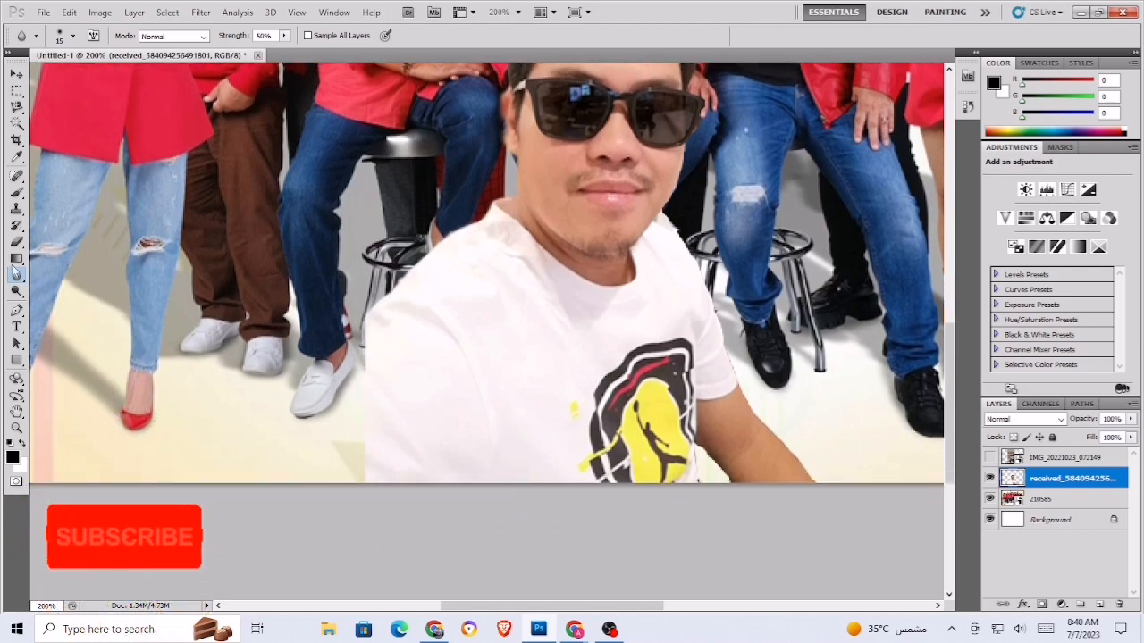
Step: Adjust the Eraser brush between size 9 and 20, and soften the man's forearm and sleeve edges with the size 15 Blur tool
key(b)
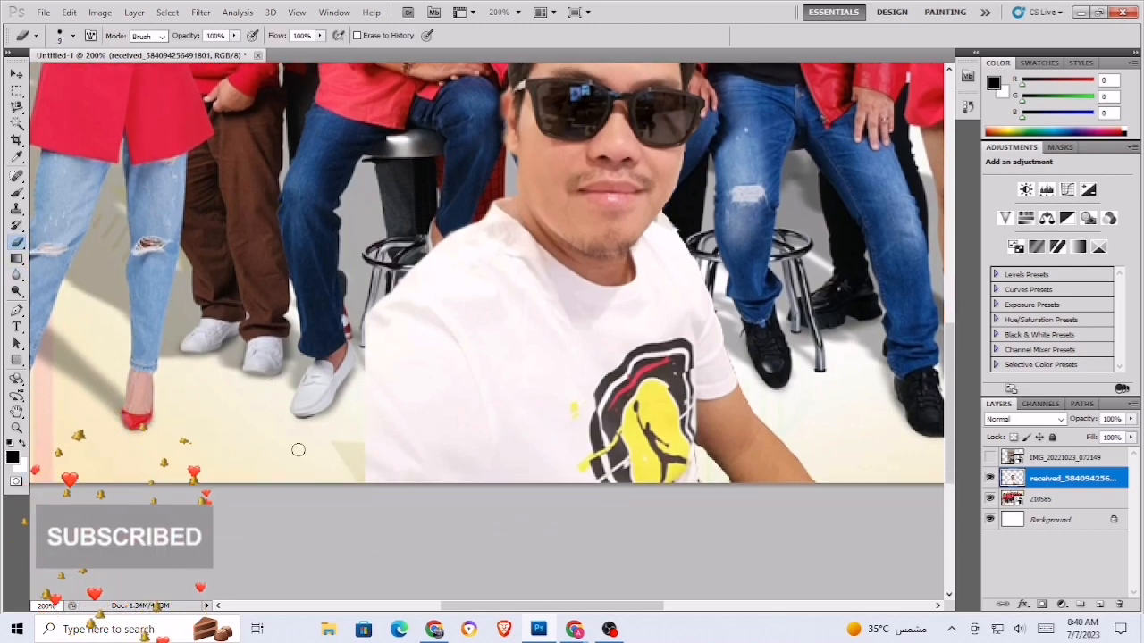
key(bracketright)
key(bracketright)
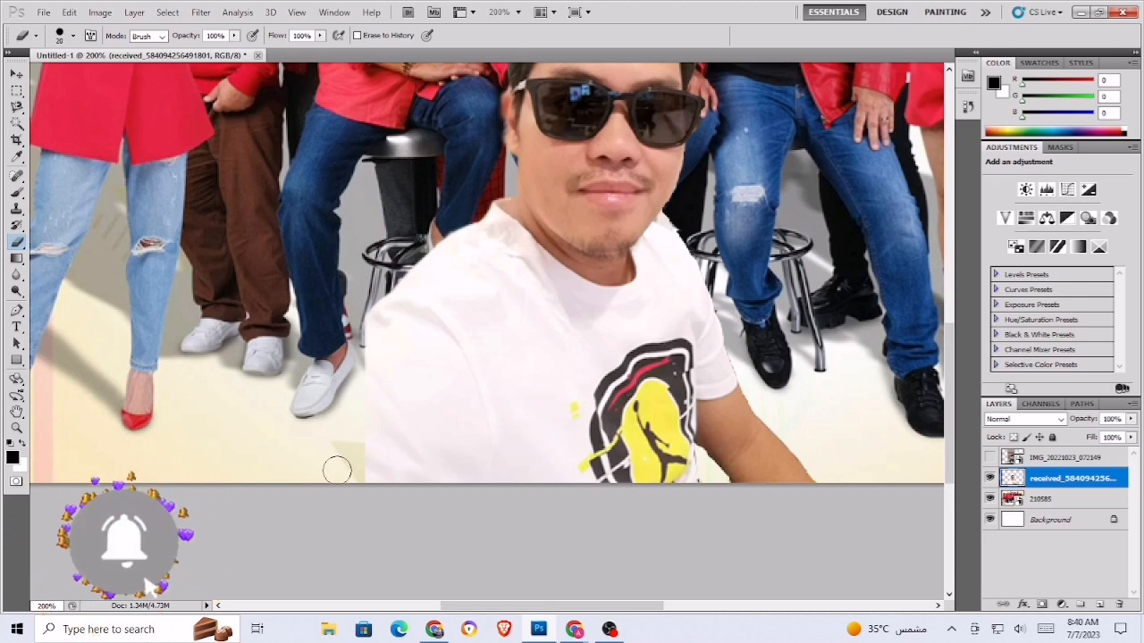
key(bracketleft)
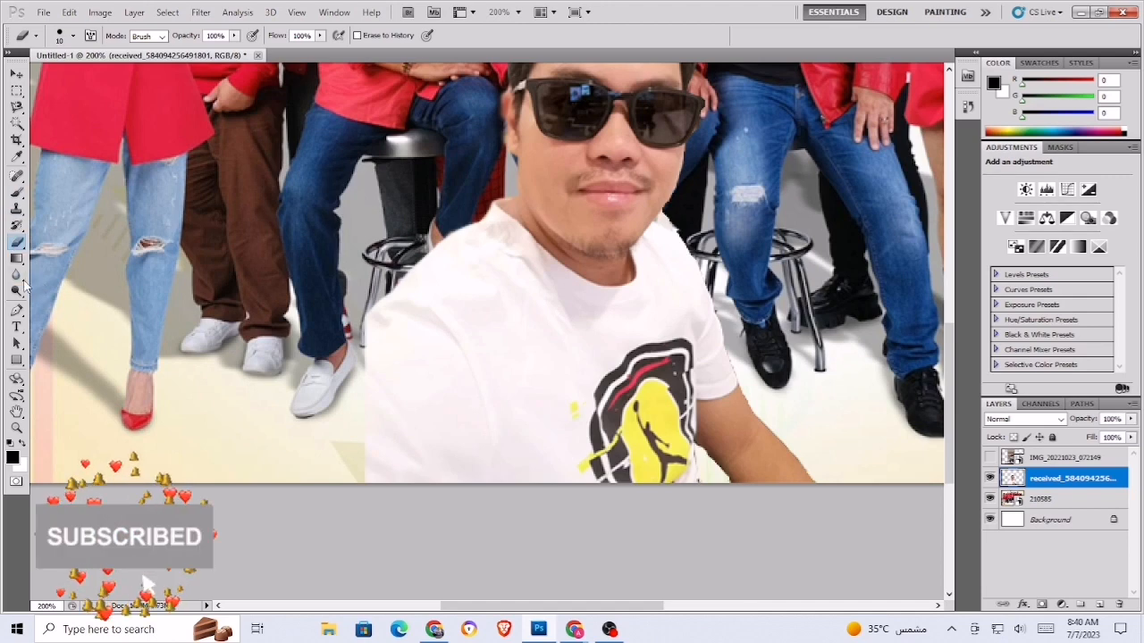
click(18, 276)
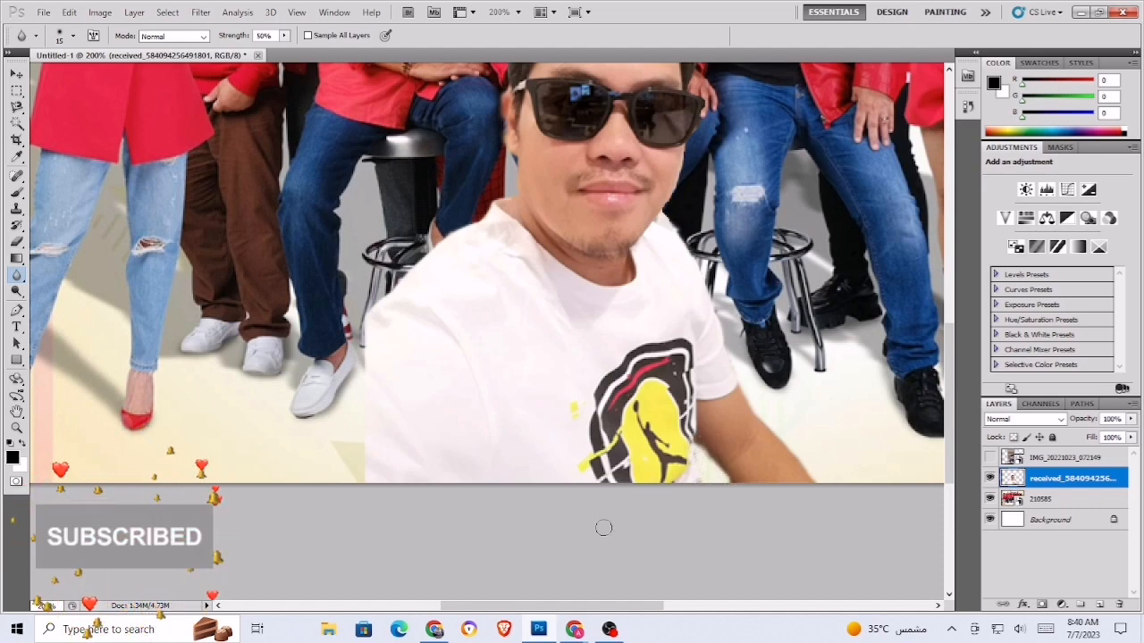
Step: Erase the remaining background scraps along the man's forearm, shoulder and cheek with an Eraser brush of size 8 to 10
click(16, 242)
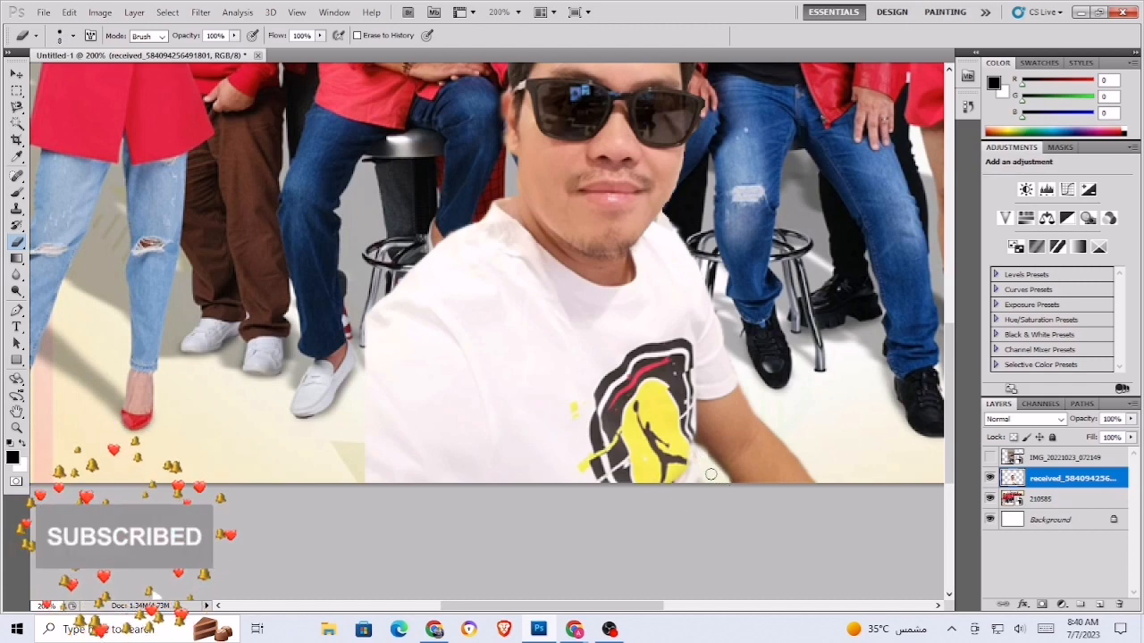
scroll(710, 475, up, 3)
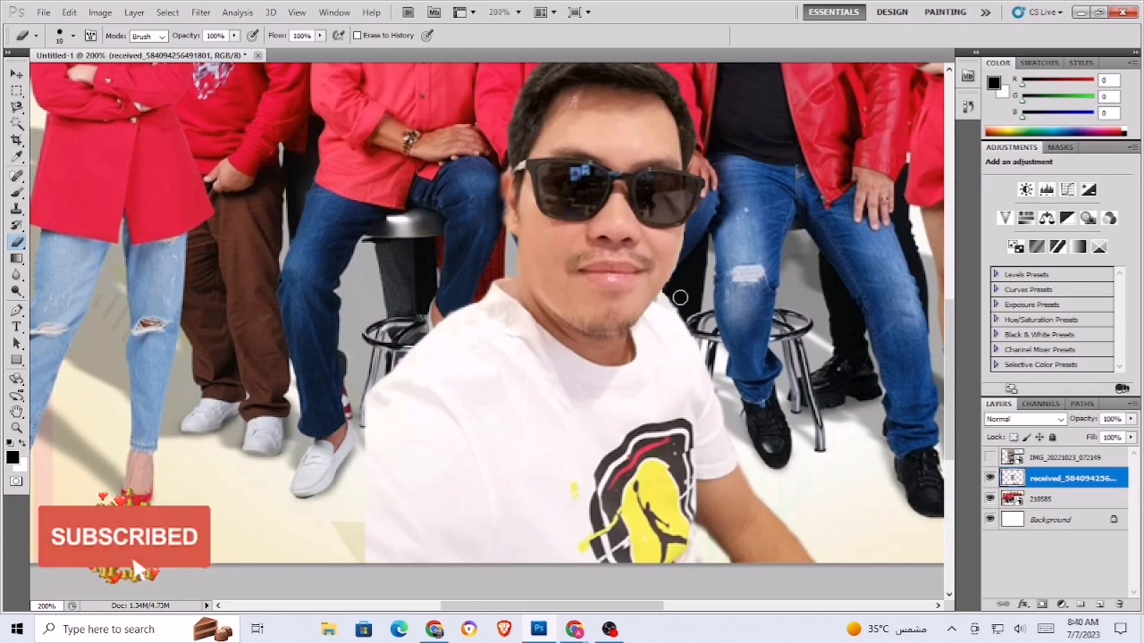
scroll(752, 315, up, 2)
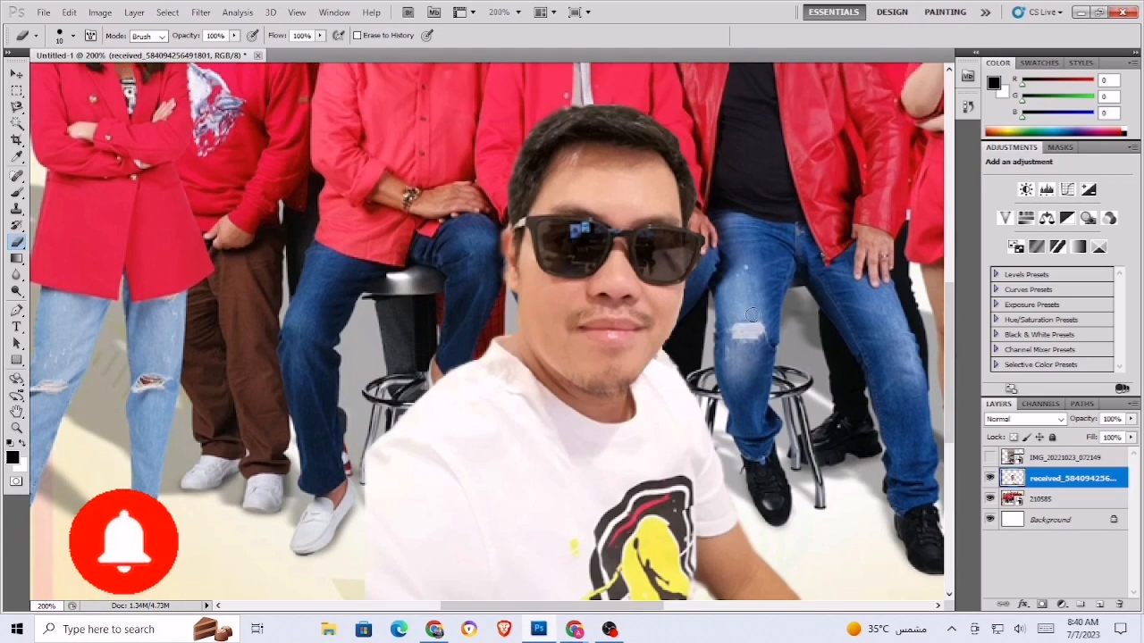
scroll(753, 315, up, 2)
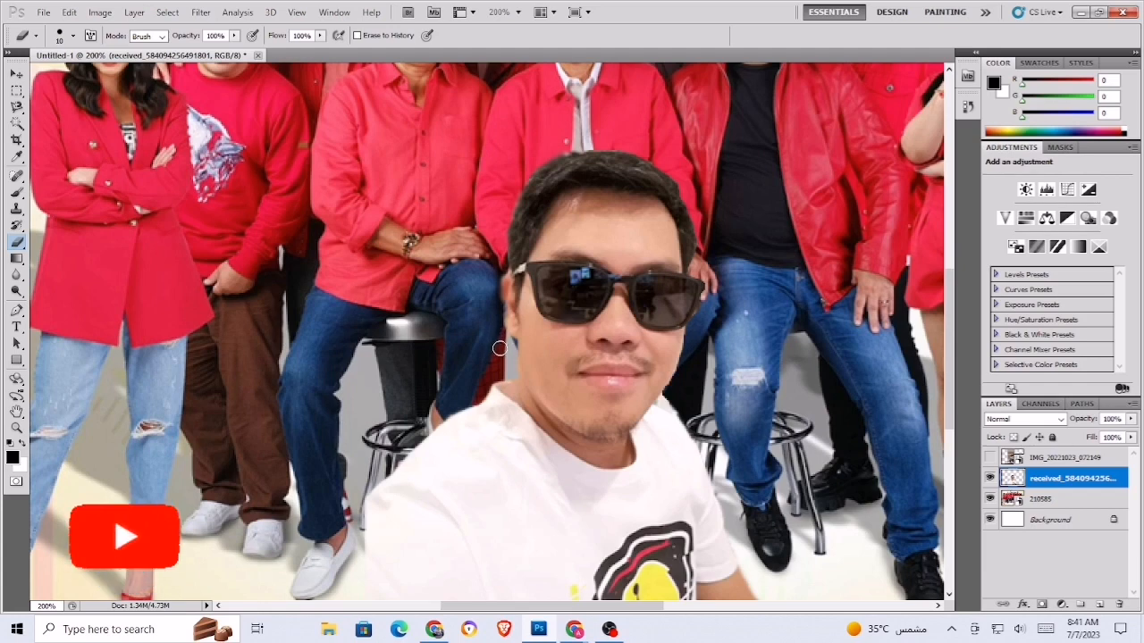
scroll(499, 349, up, 3)
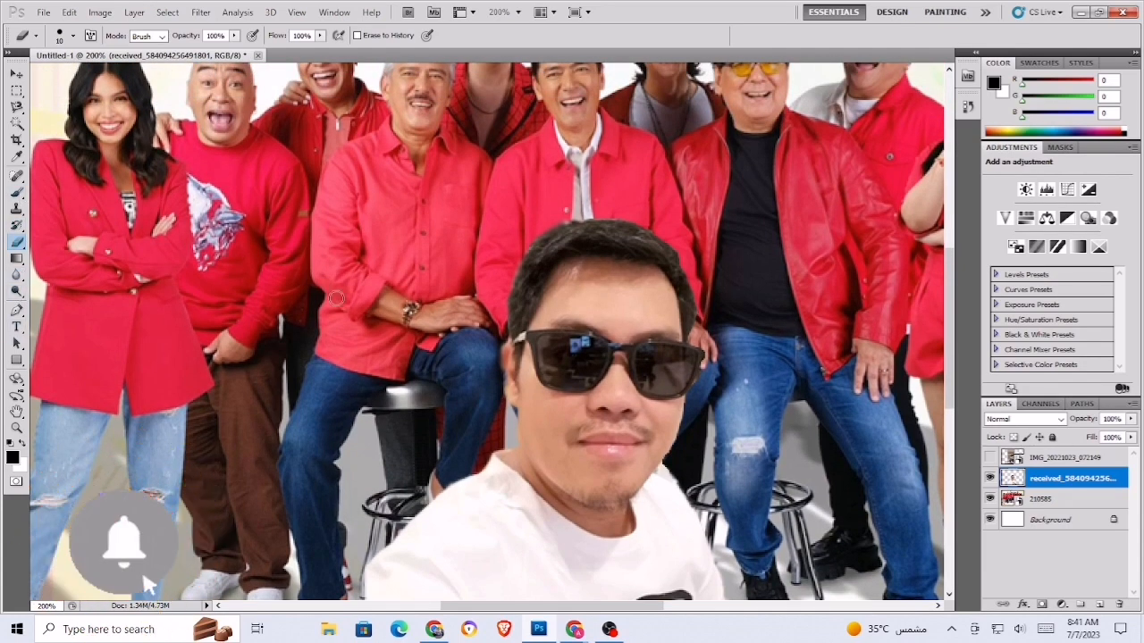
Step: Soften the outline of the man's hair and head with the Blur tool, using brush sizes 10 to 15 at 50% strength
click(16, 274)
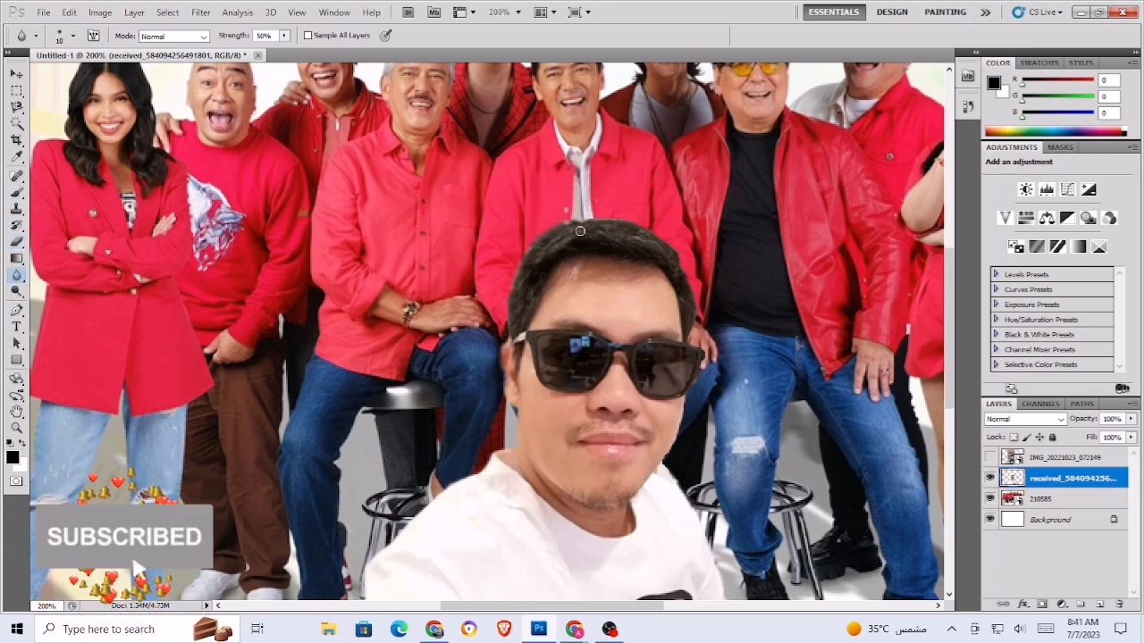
key(bracketright)
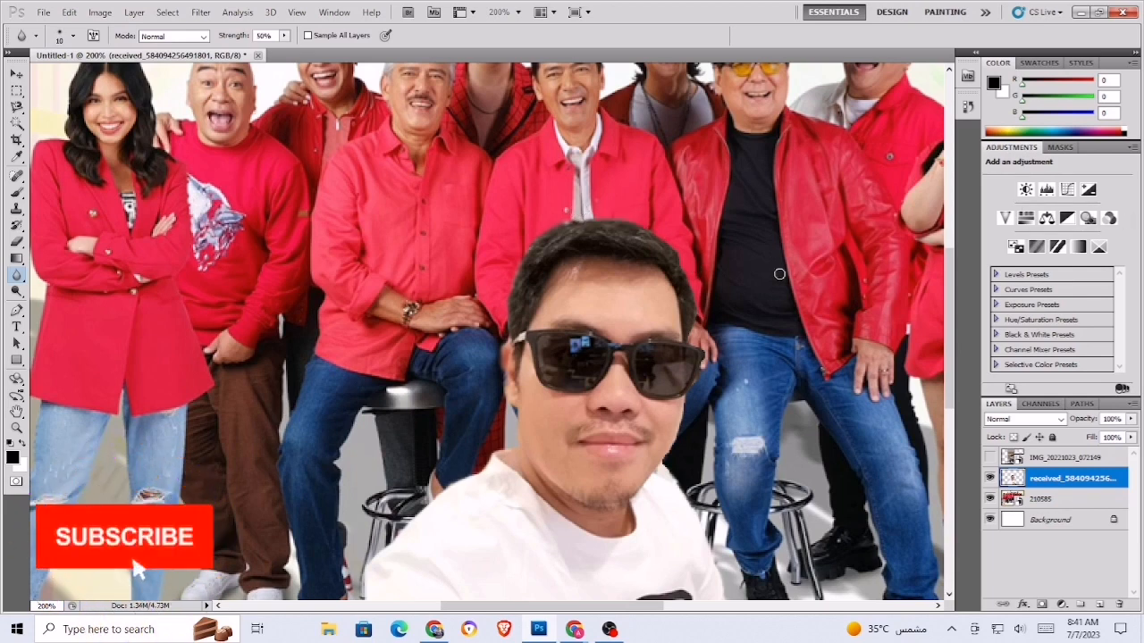
key(bracketright)
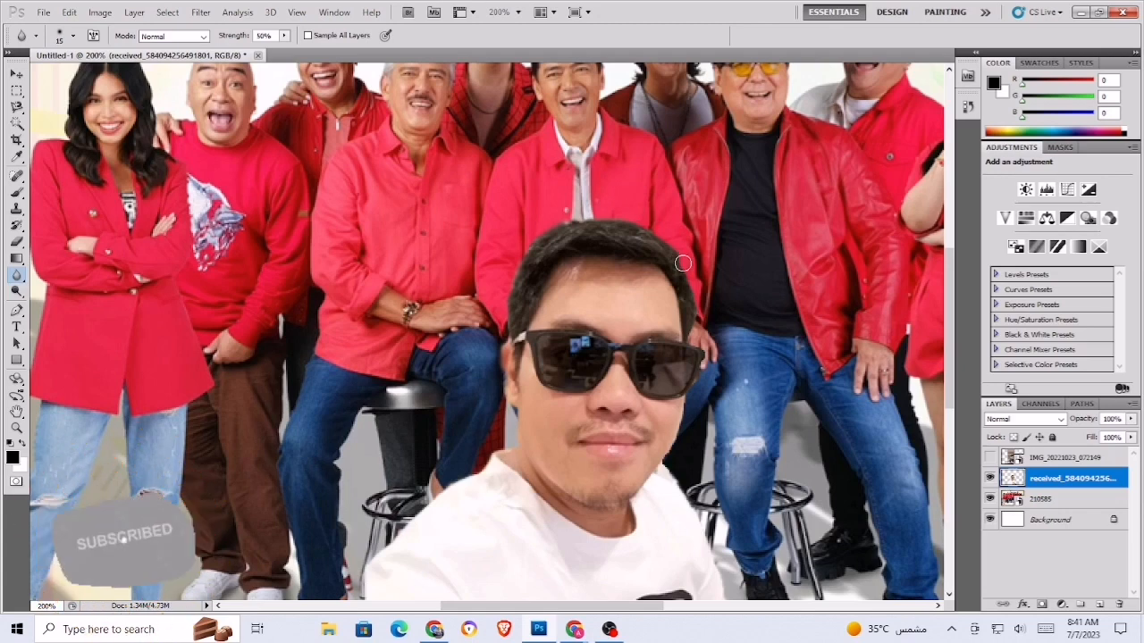
scroll(705, 318, down, 3)
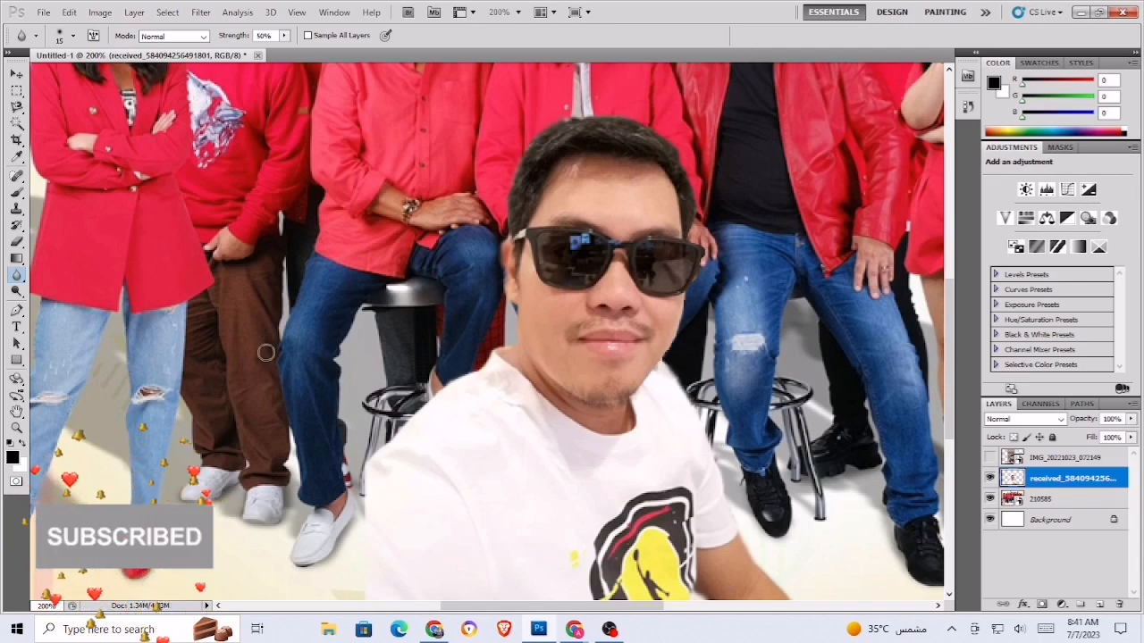
Step: Clean up the notch between the man's jaw and shoulder with the Eraser, reducing the brush size to 3 for the fine edge
key(e)
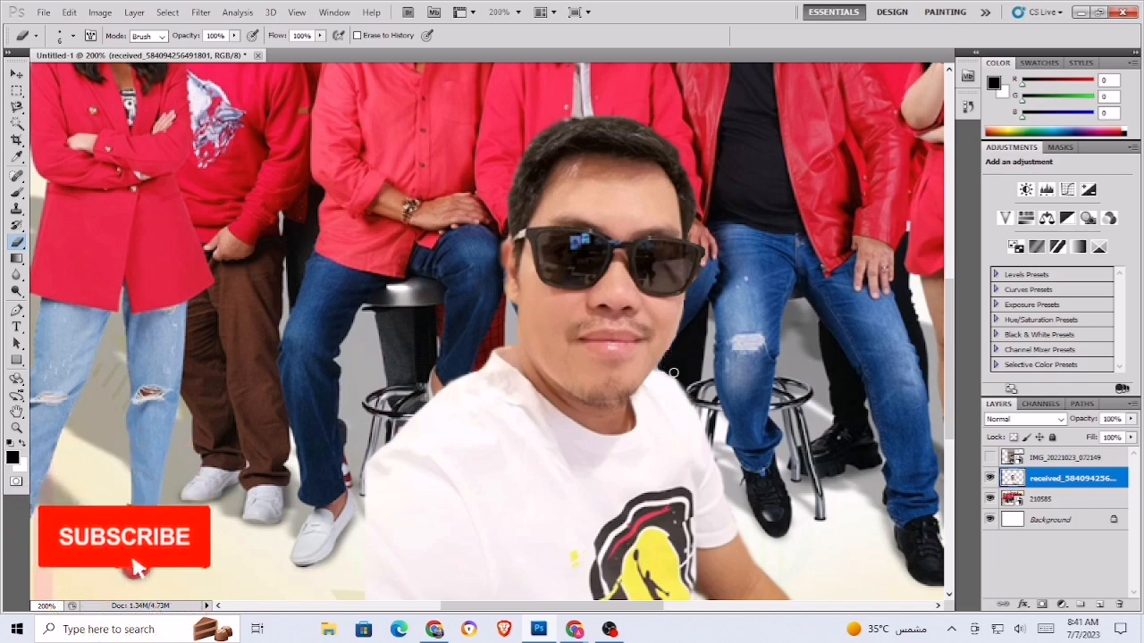
key(bracketright)
key(bracketright)
key(bracketright)
key(bracketright)
key(bracketright)
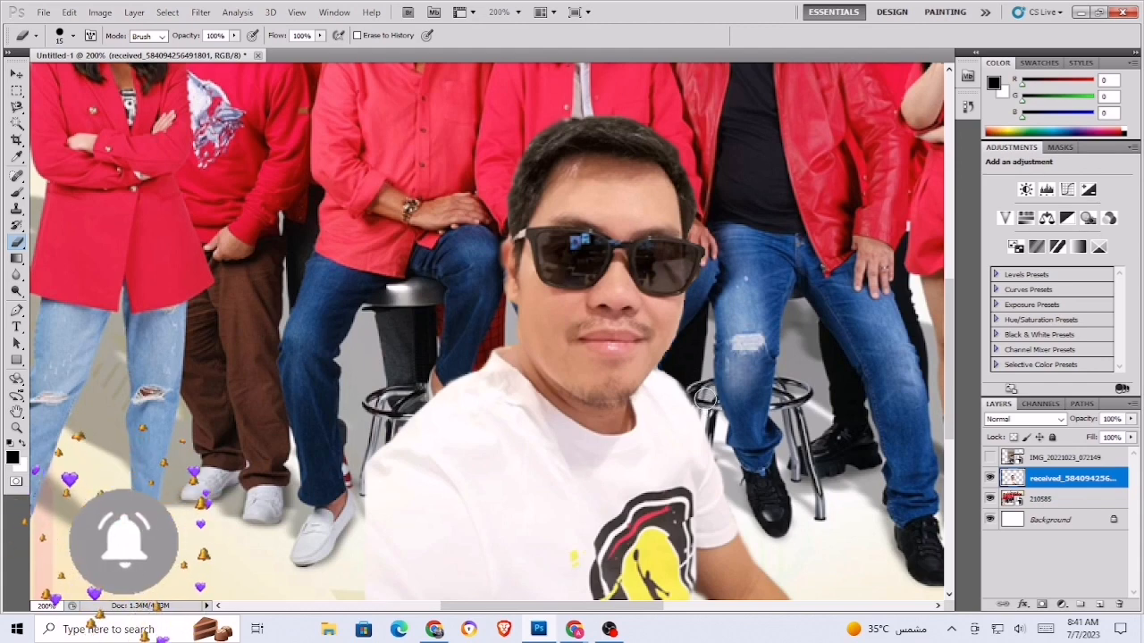
key(bracketleft)
key(bracketleft)
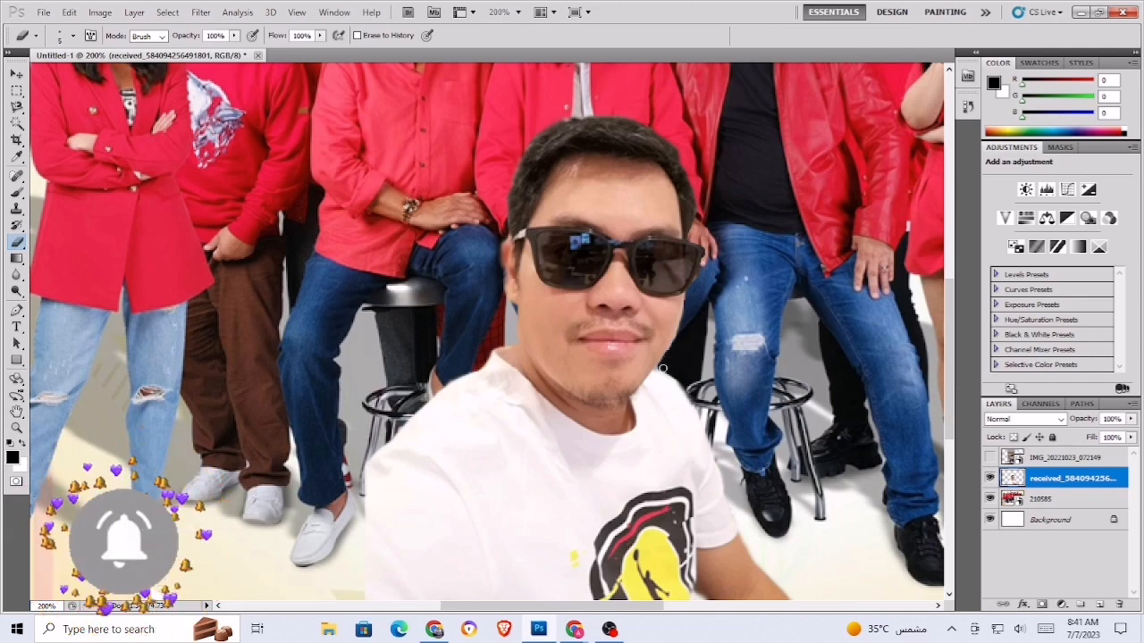
key(bracketleft)
key(bracketleft)
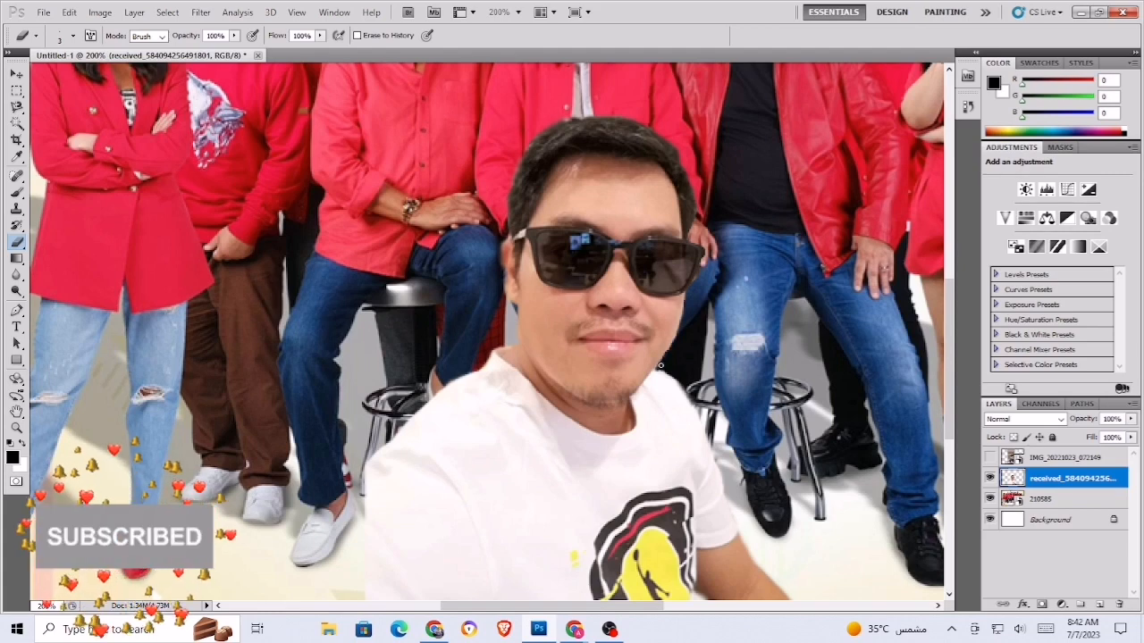
Step: Scale the man's cut-out layer proportionally to 91.43%, keeping its lower edge at the bottom of the group photo
scroll(671, 364, down, 5)
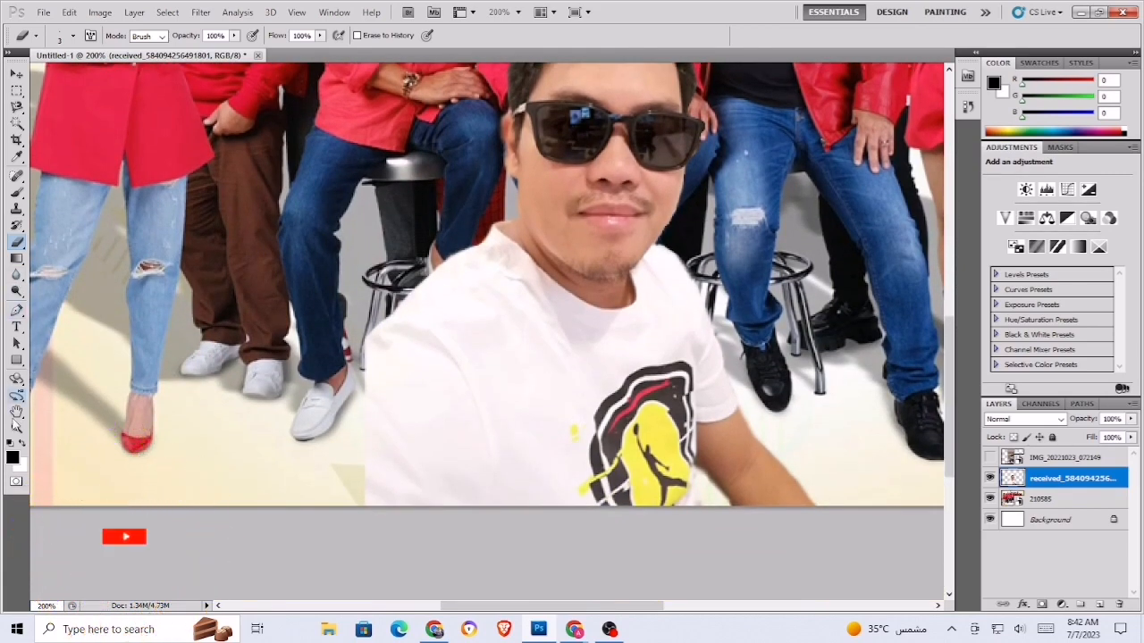
click(16, 428)
right_click(604, 231)
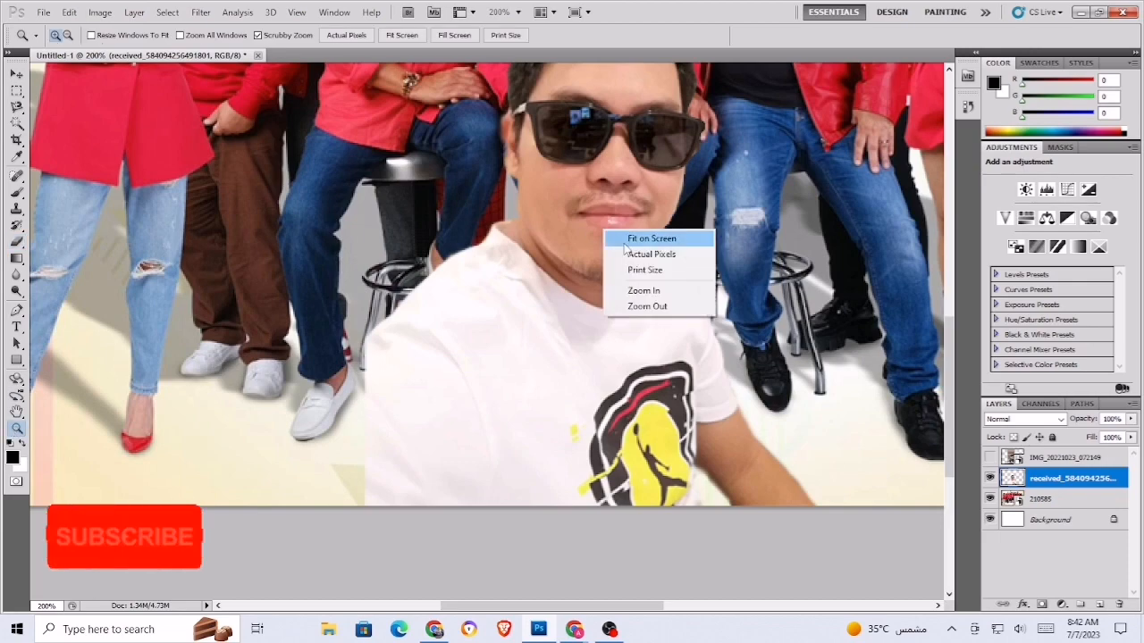
click(646, 291)
right_click(669, 303)
click(704, 378)
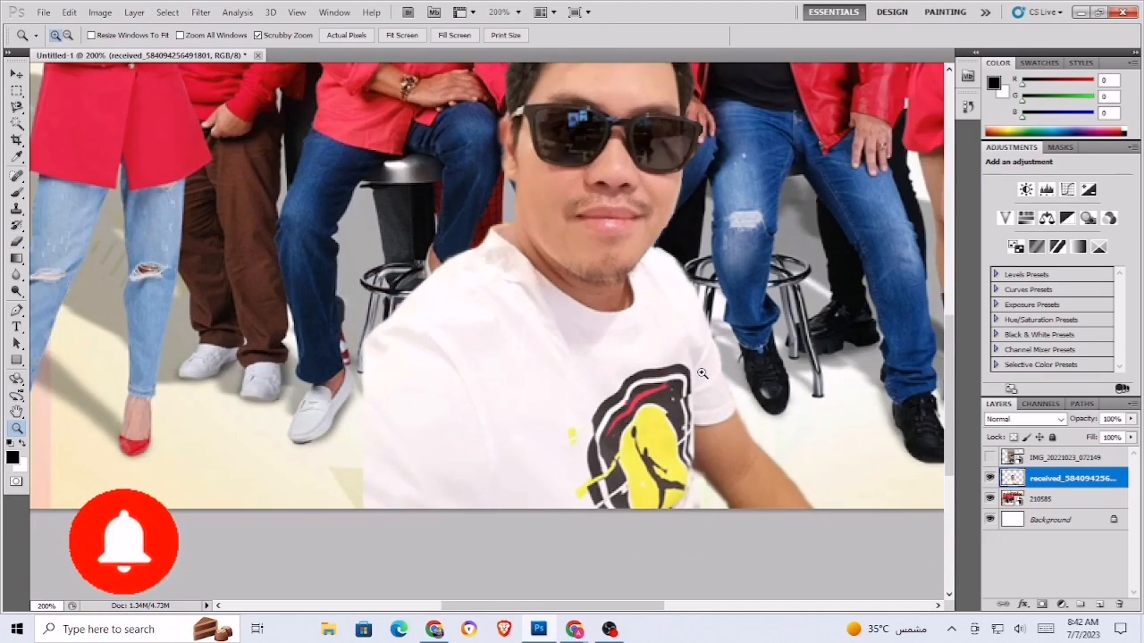
right_click(702, 373)
click(743, 383)
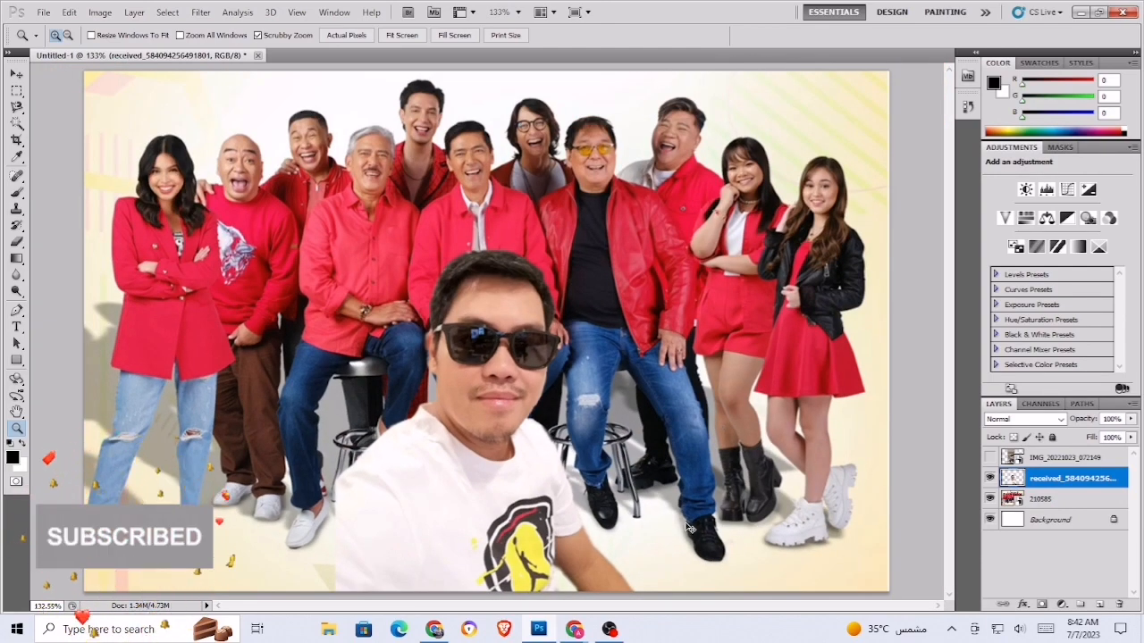
key(ctrl+t)
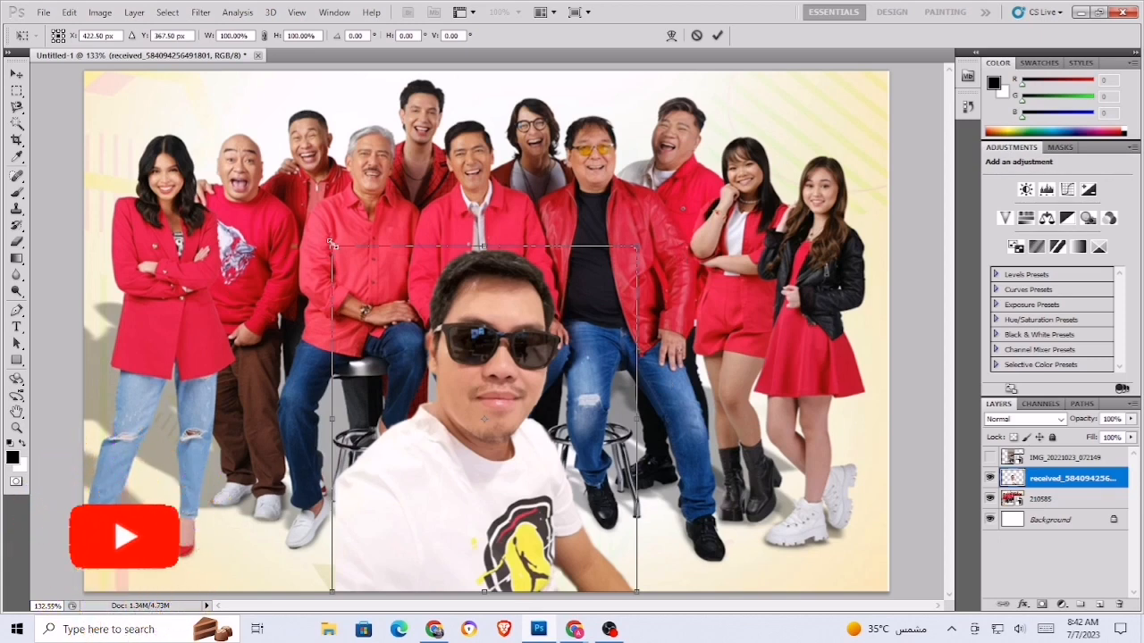
drag(332, 244, 358, 275)
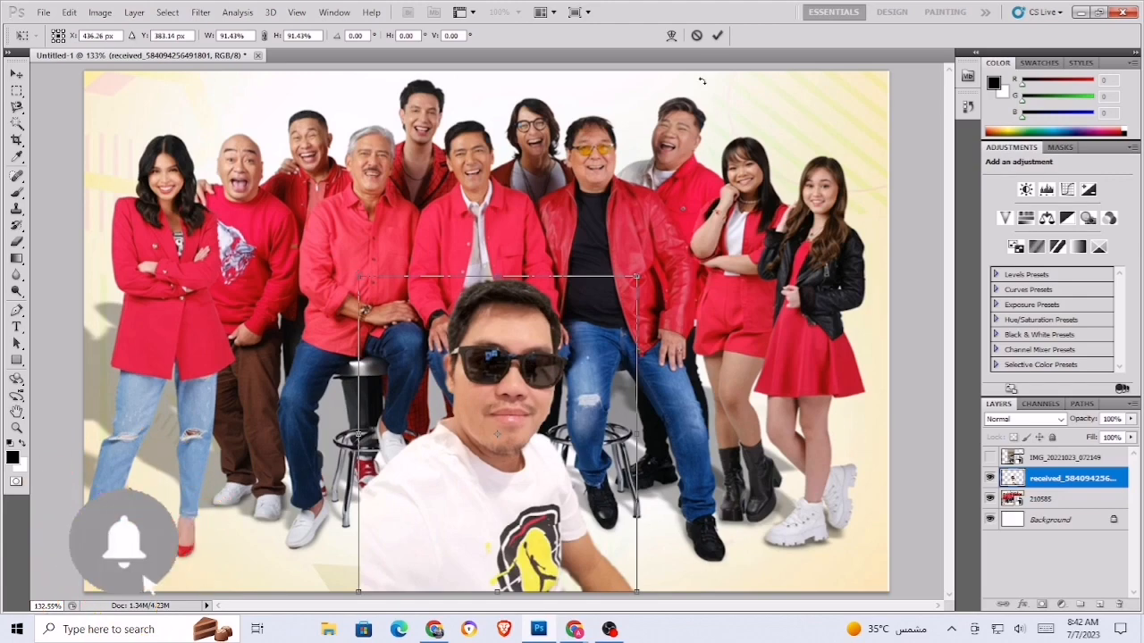
click(718, 37)
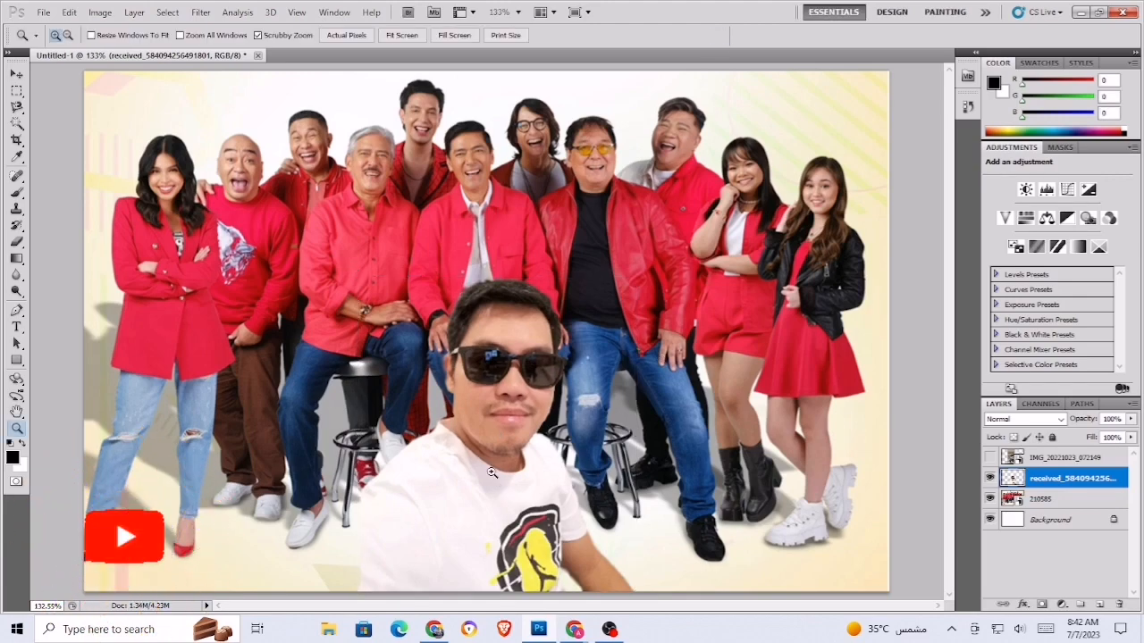
Step: Erase the leftover scraps between the man's shirt and forearm with an Eraser brush of size 6
click(552, 589)
click(546, 577)
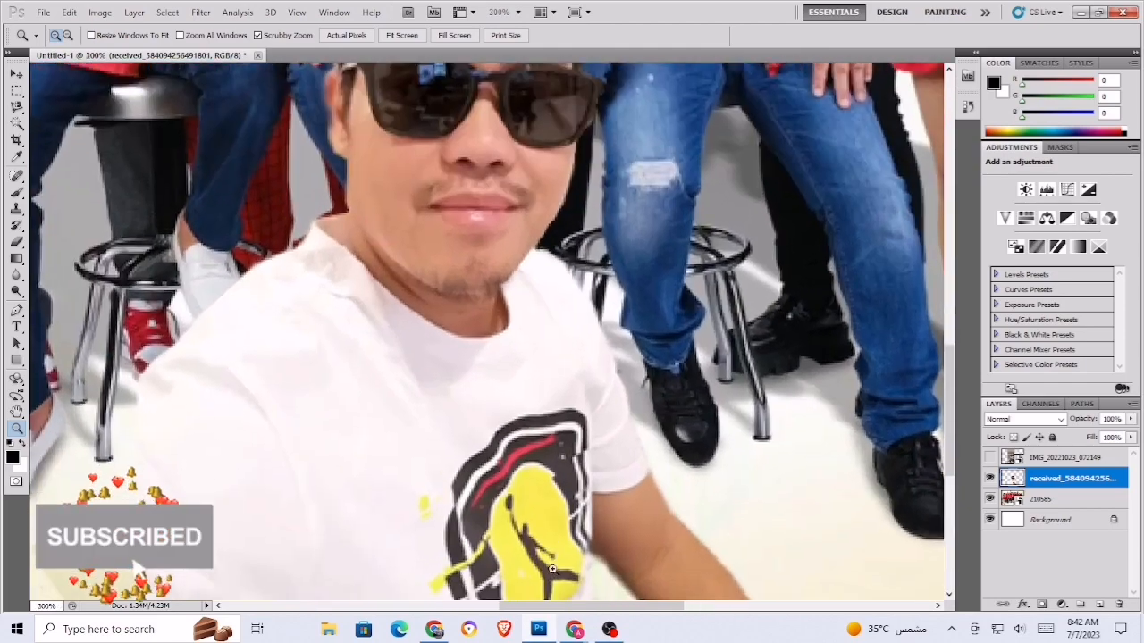
scroll(548, 564, down, 2)
click(16, 241)
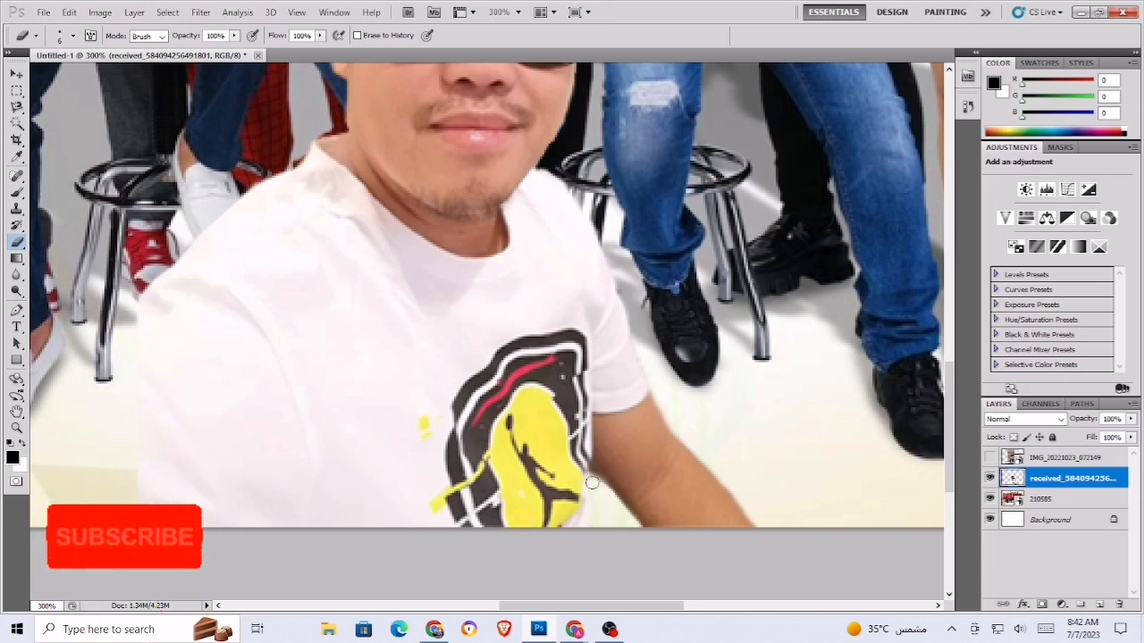
scroll(603, 532, up, 2)
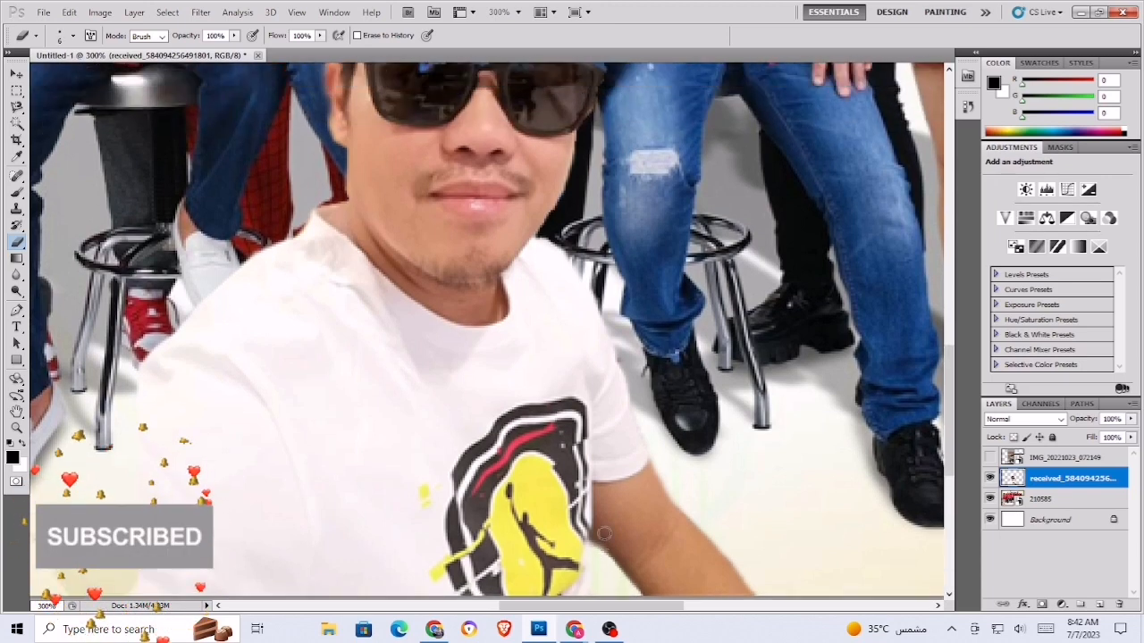
Step: Start a text line near the group photo's lower edge and set its color to the red sampled from a jacket
click(16, 428)
right_click(361, 263)
click(450, 276)
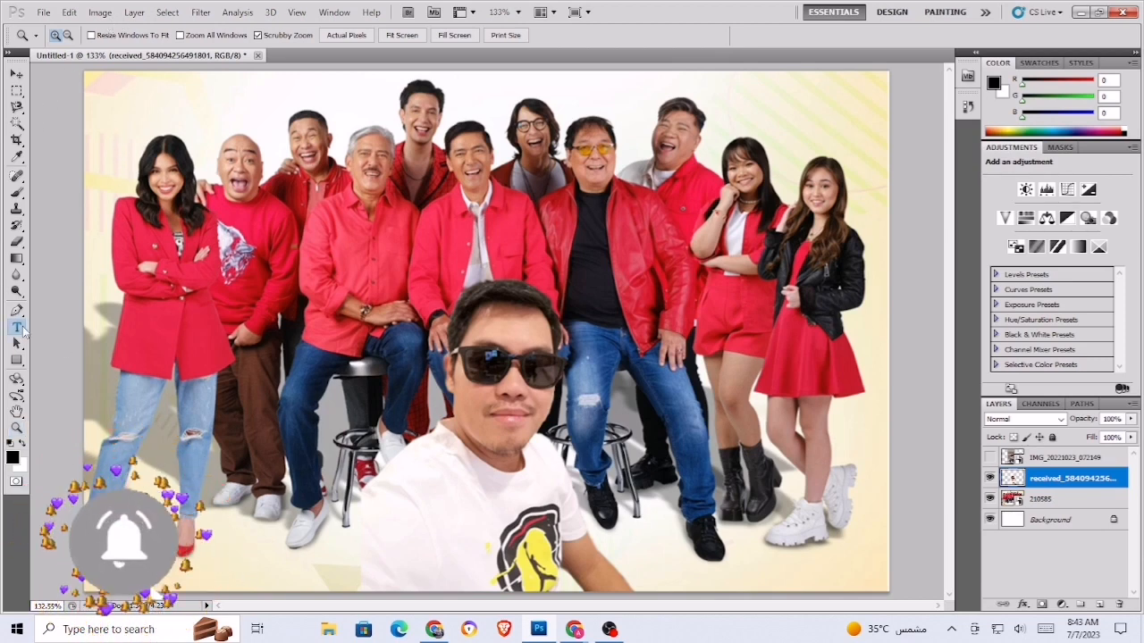
key(t)
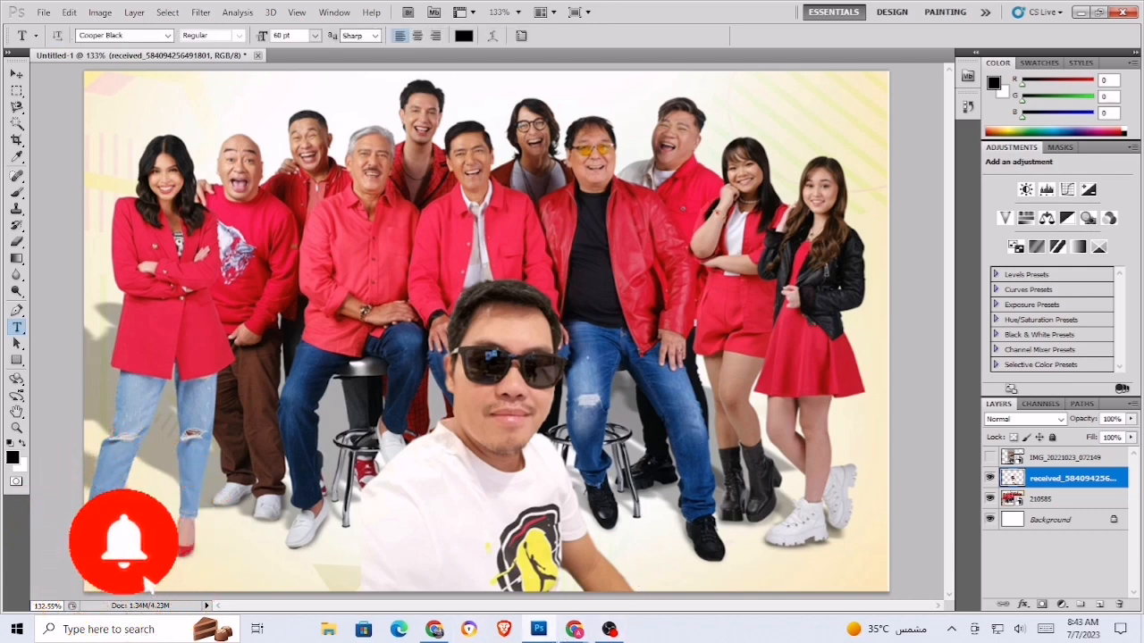
click(136, 571)
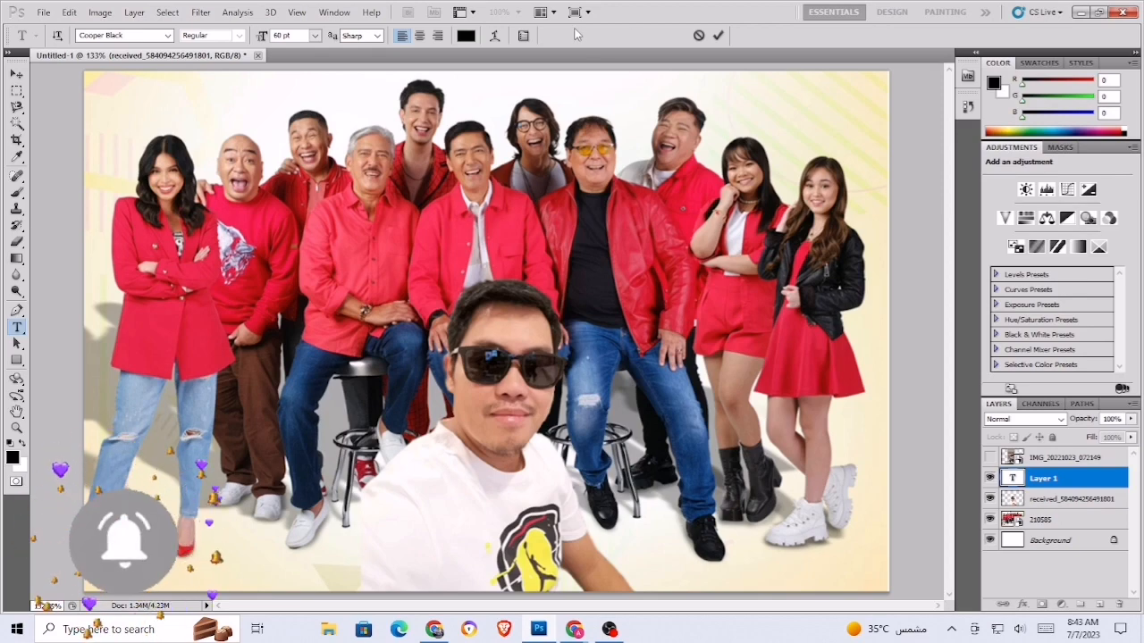
click(464, 36)
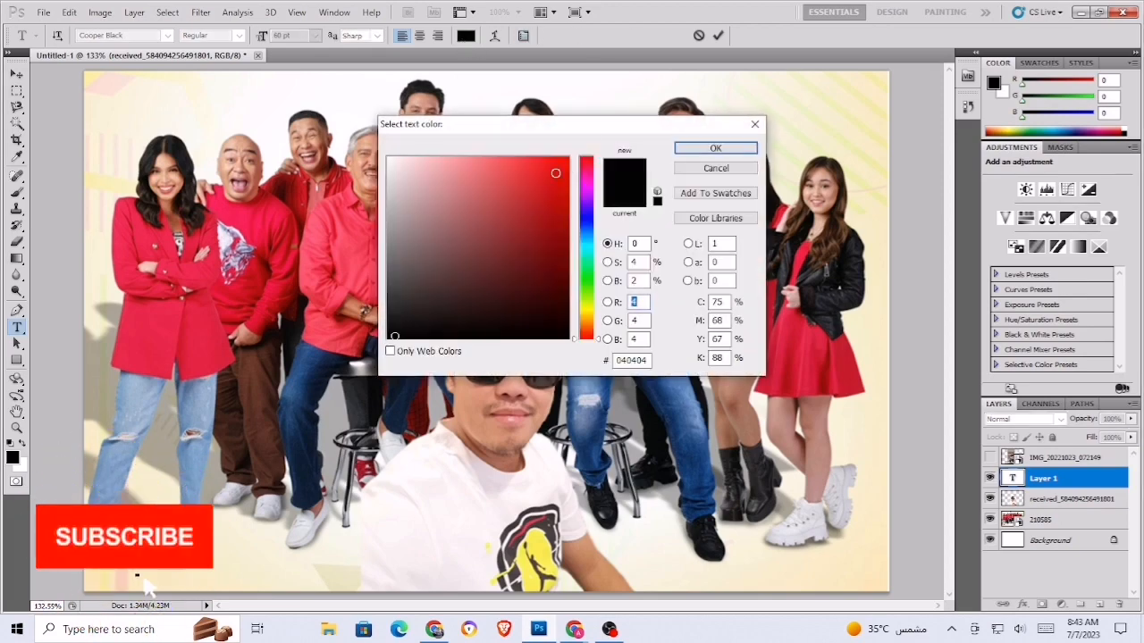
drag(581, 127, 1001, 157)
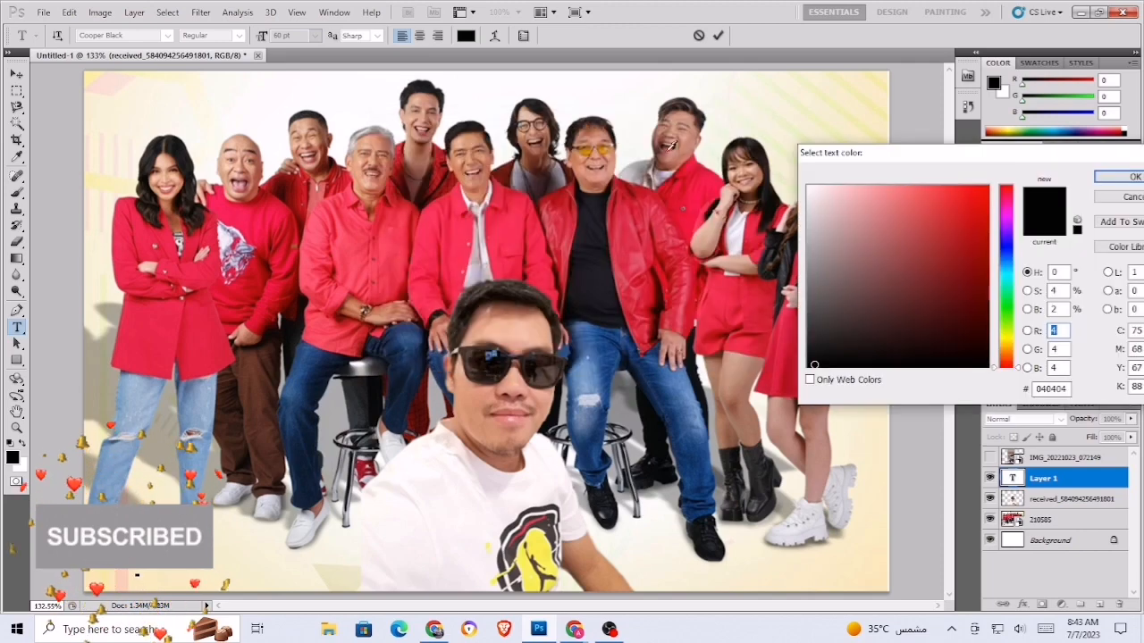
click(526, 225)
click(1127, 176)
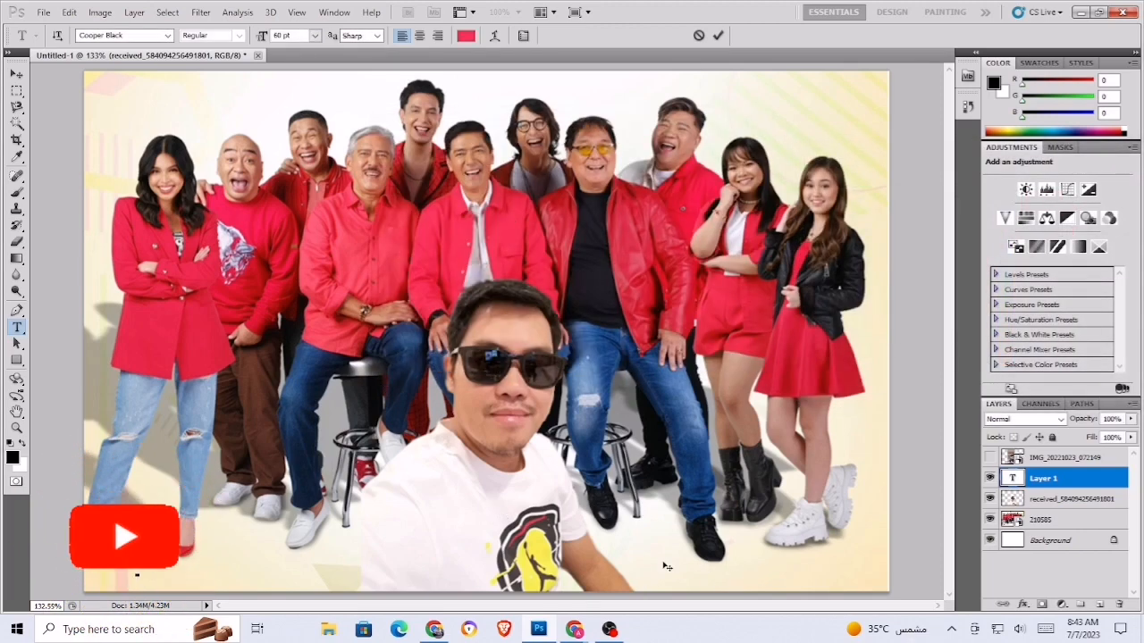
Step: Enter the caption text "Legit Dabarkads & Cansro Tv"
text(Leg)
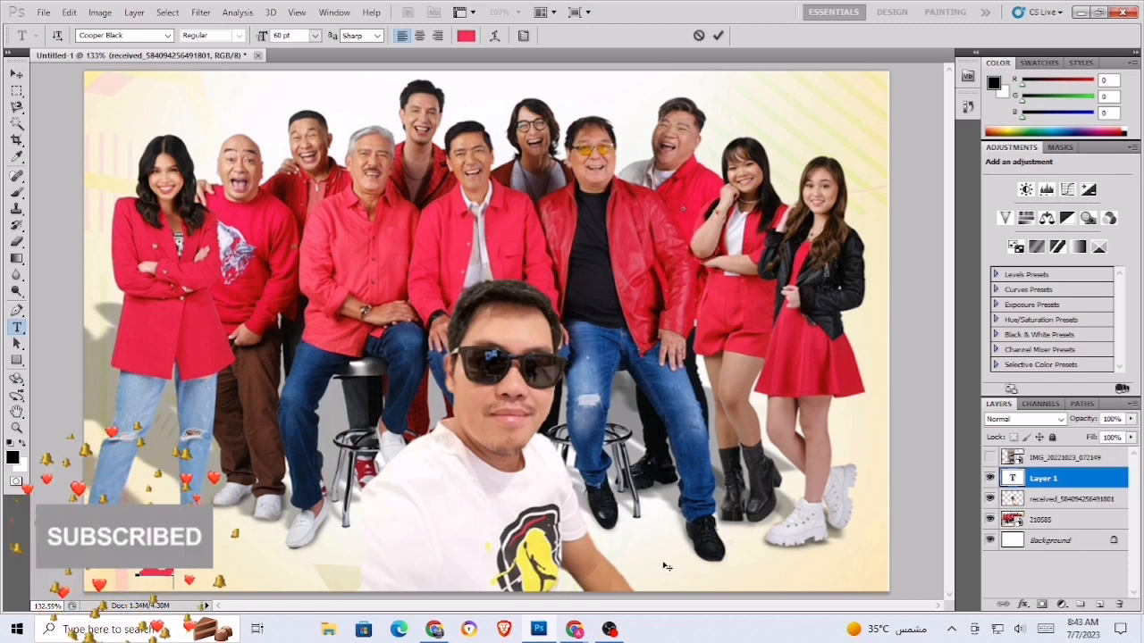
text(it)
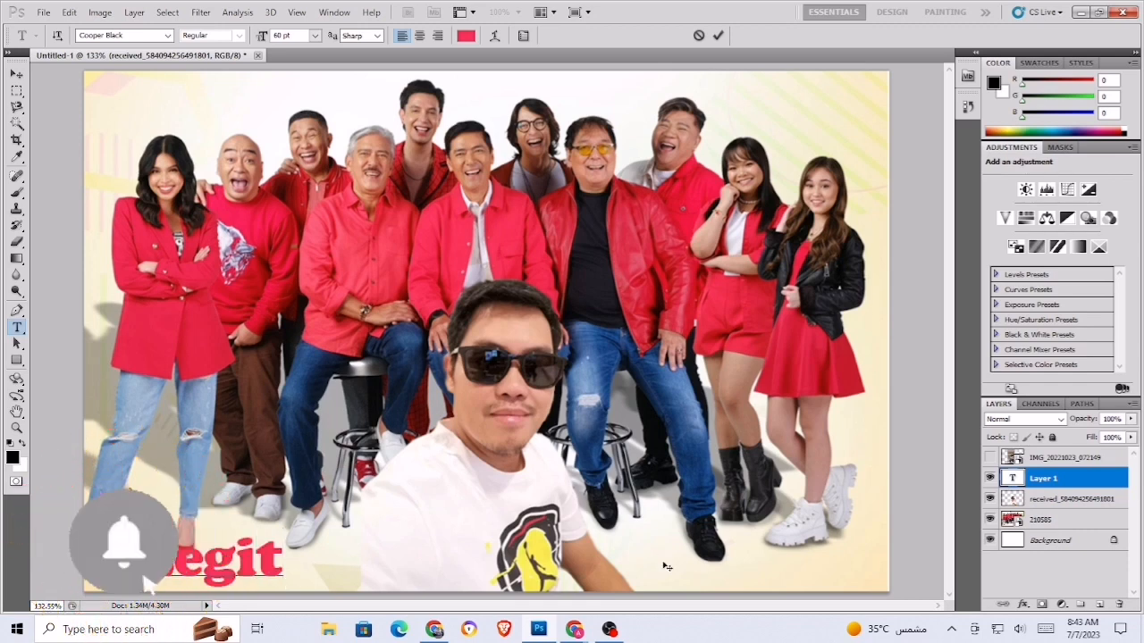
text( Da)
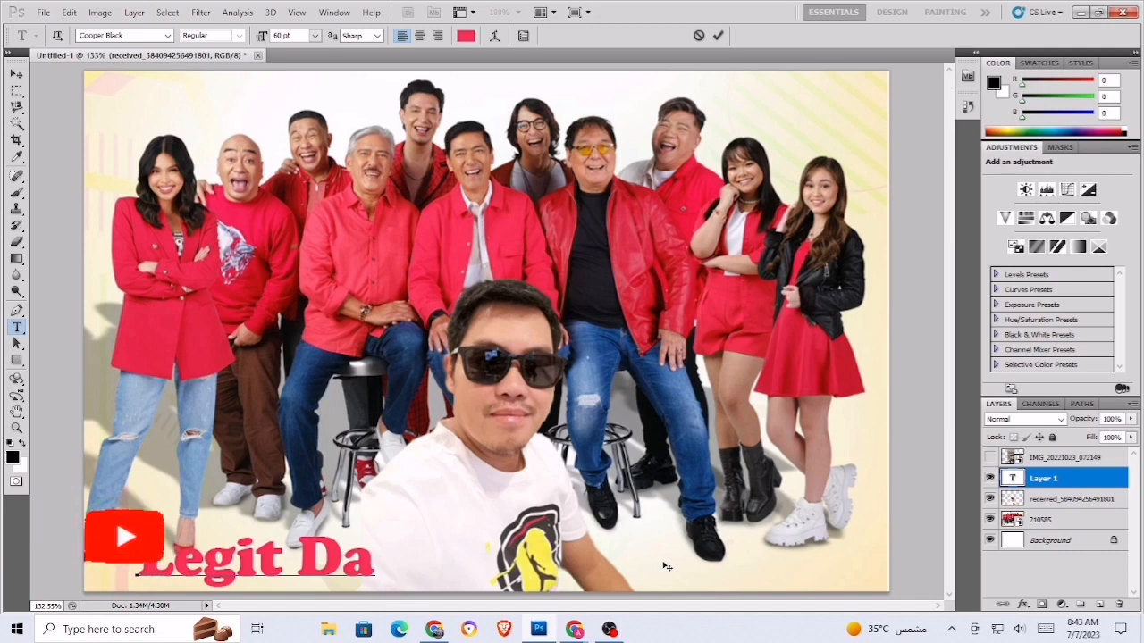
text(bar)
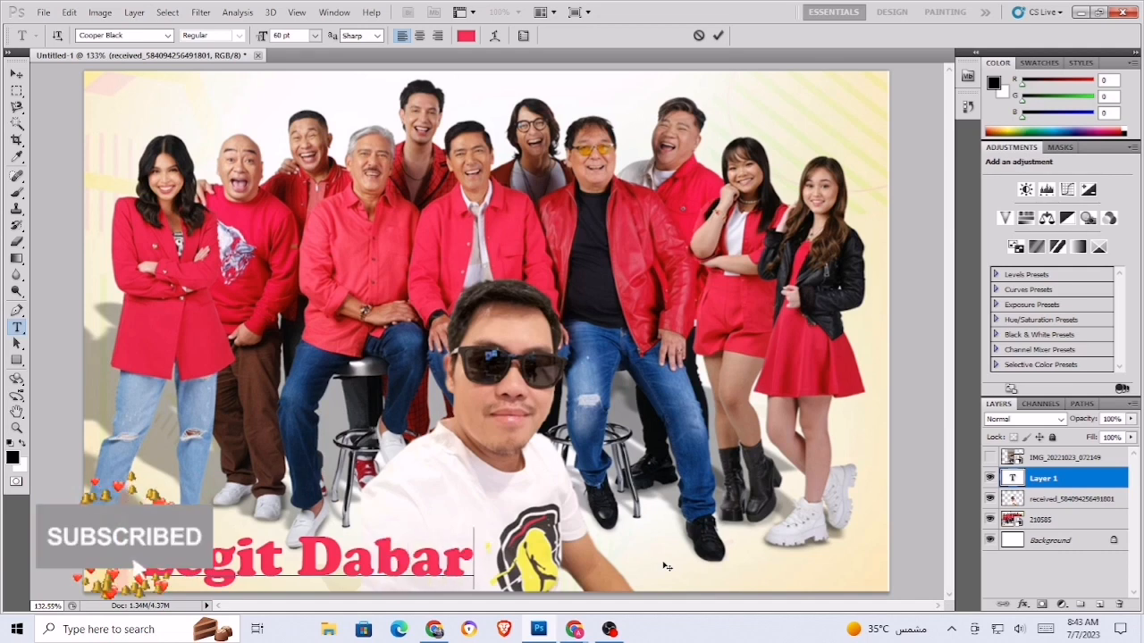
text(kad)
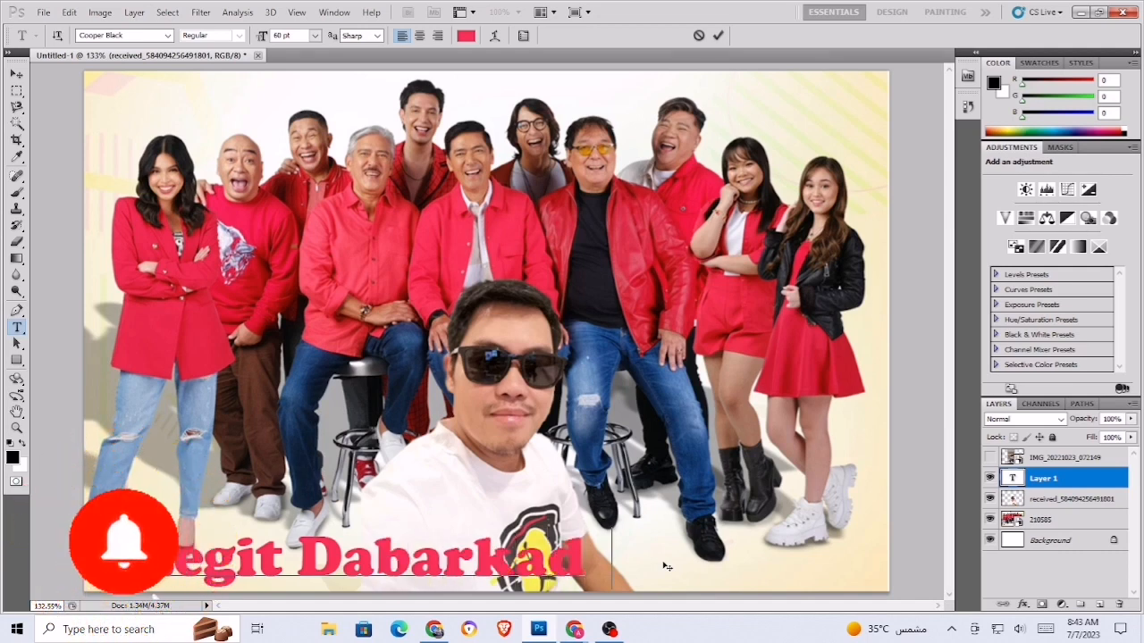
text(s)
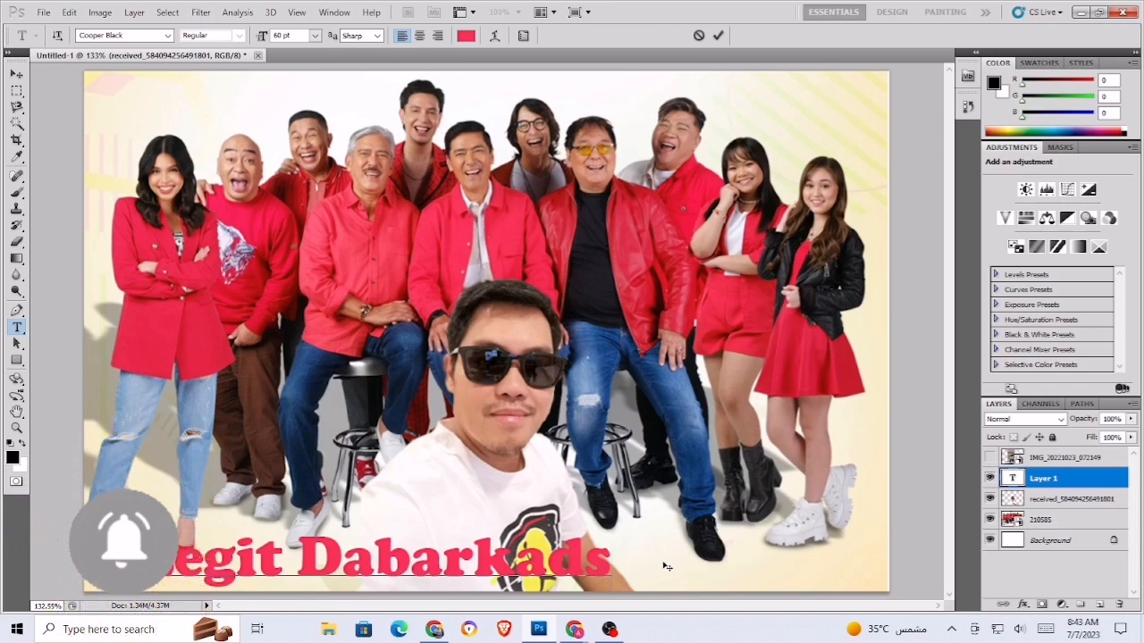
text( &)
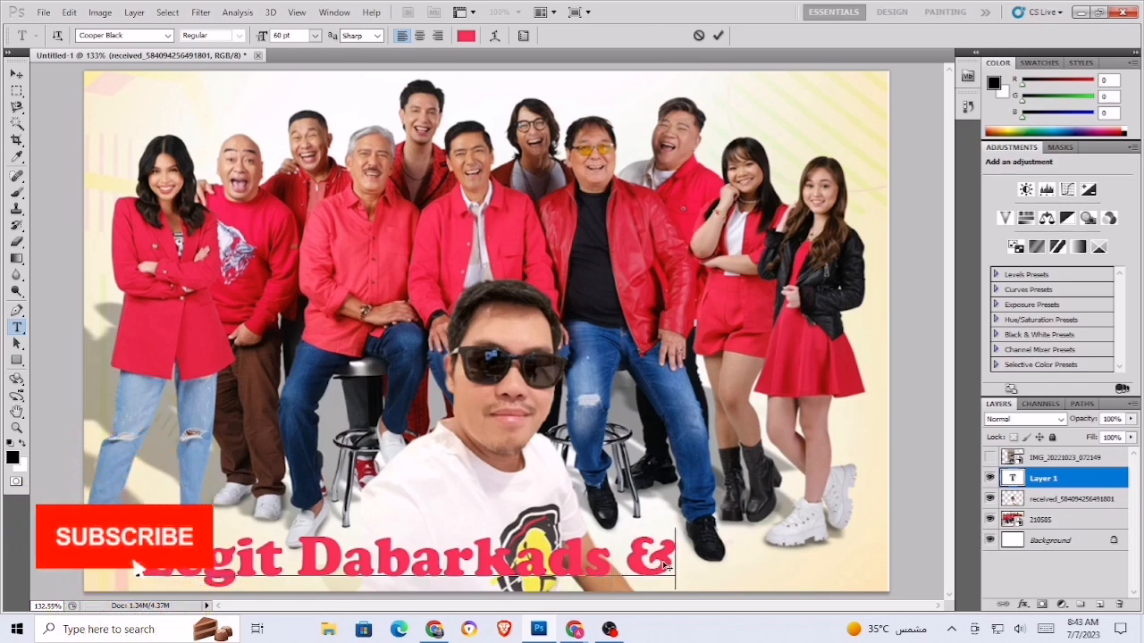
key(BackSpace)
text(4)
key(BackSpace)
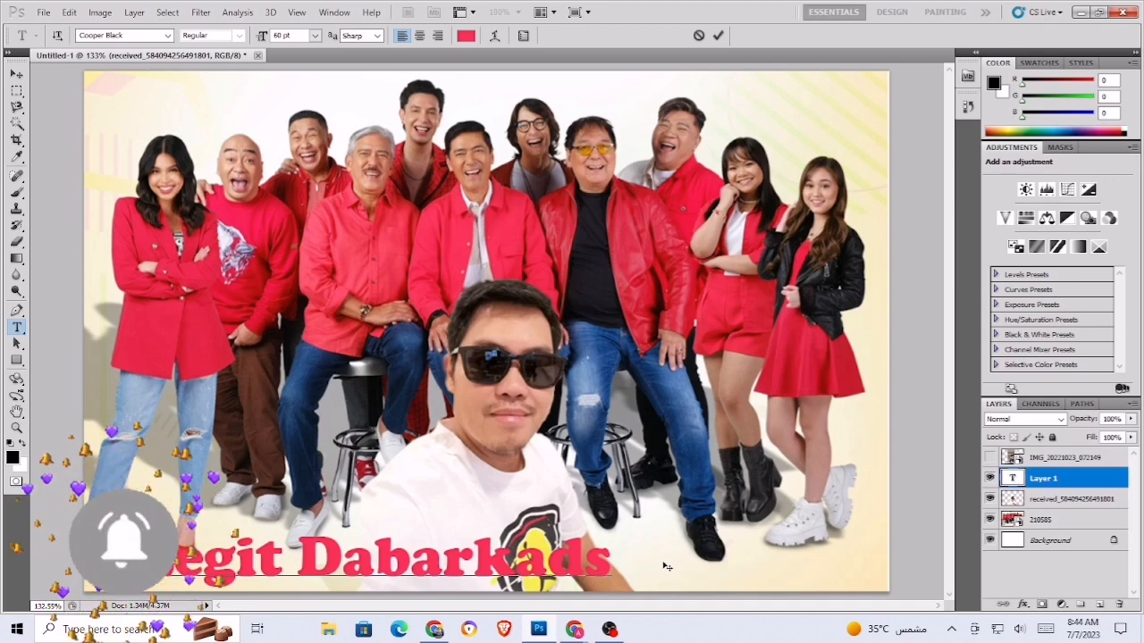
text(7)
key(BackSpace)
text(&)
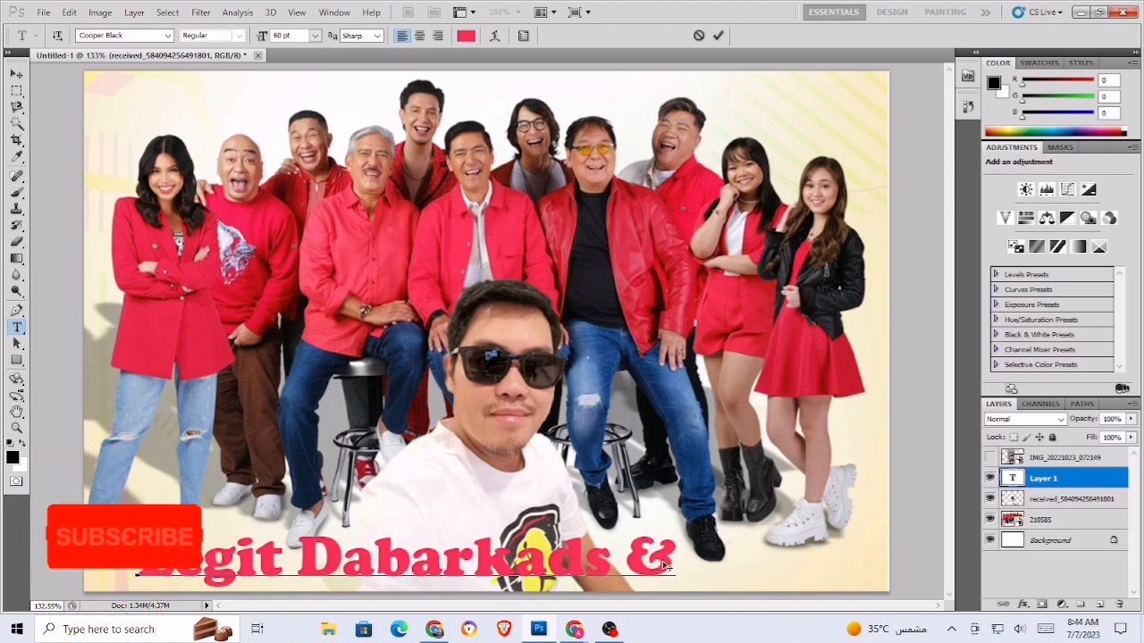
text( Cansr)
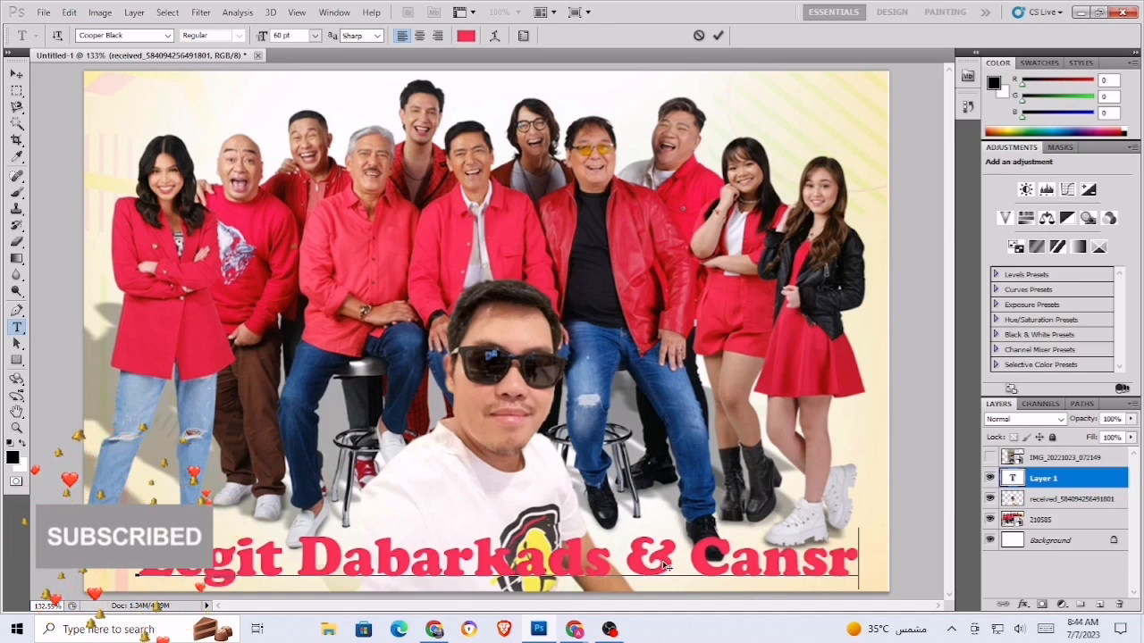
text(o)
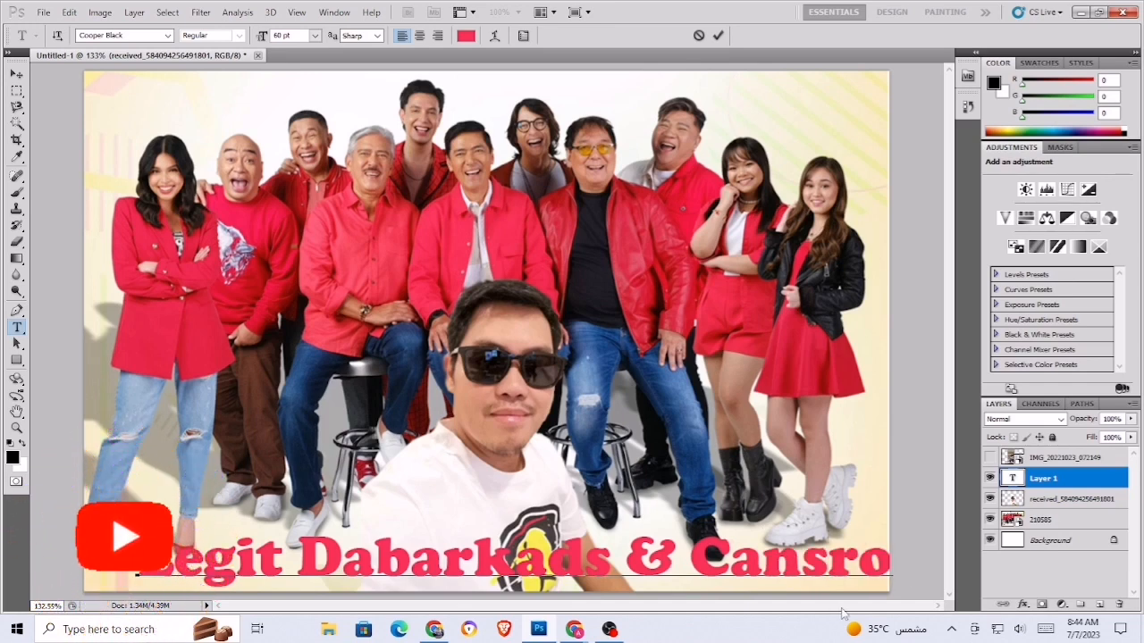
Step: Stretch the caption taller to about 88 pt and move it up across the seated group's legs
key(ctrl)
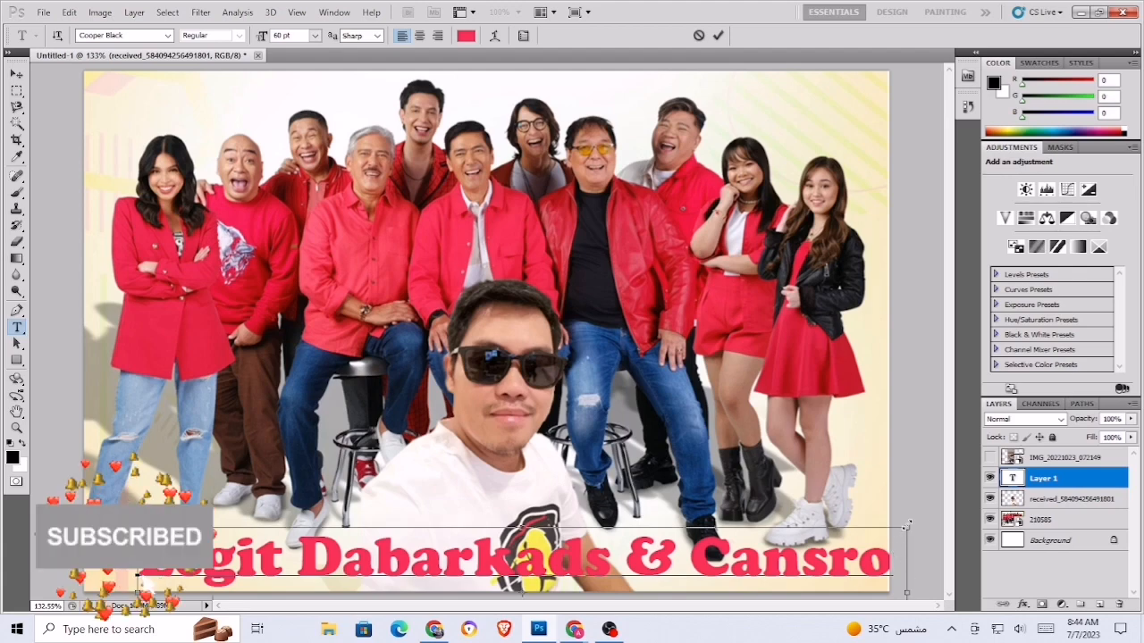
drag(906, 527, 674, 432)
drag(703, 420, 787, 384)
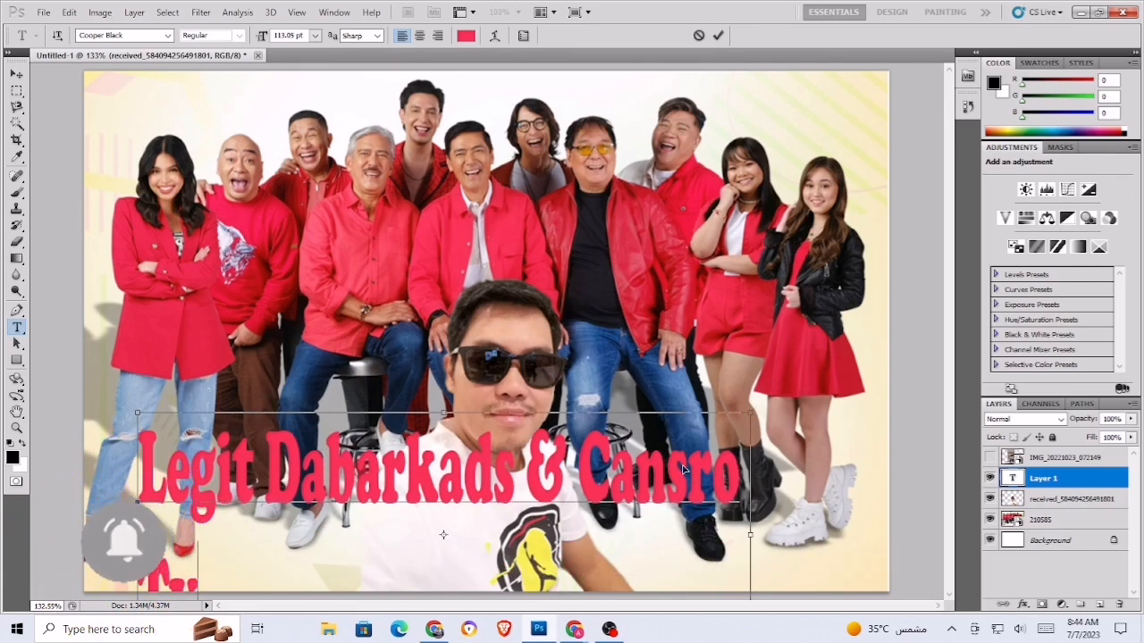
drag(684, 469, 725, 355)
drag(794, 541, 949, 489)
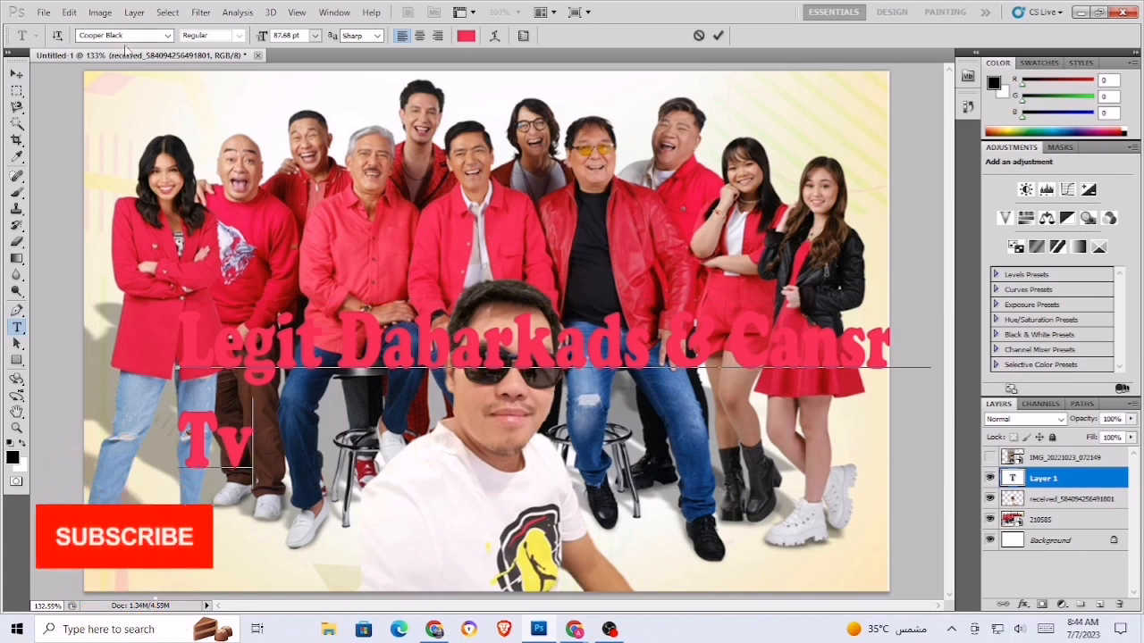
Step: Change the font of the whole caption to Elephant
key(ctrl+a)
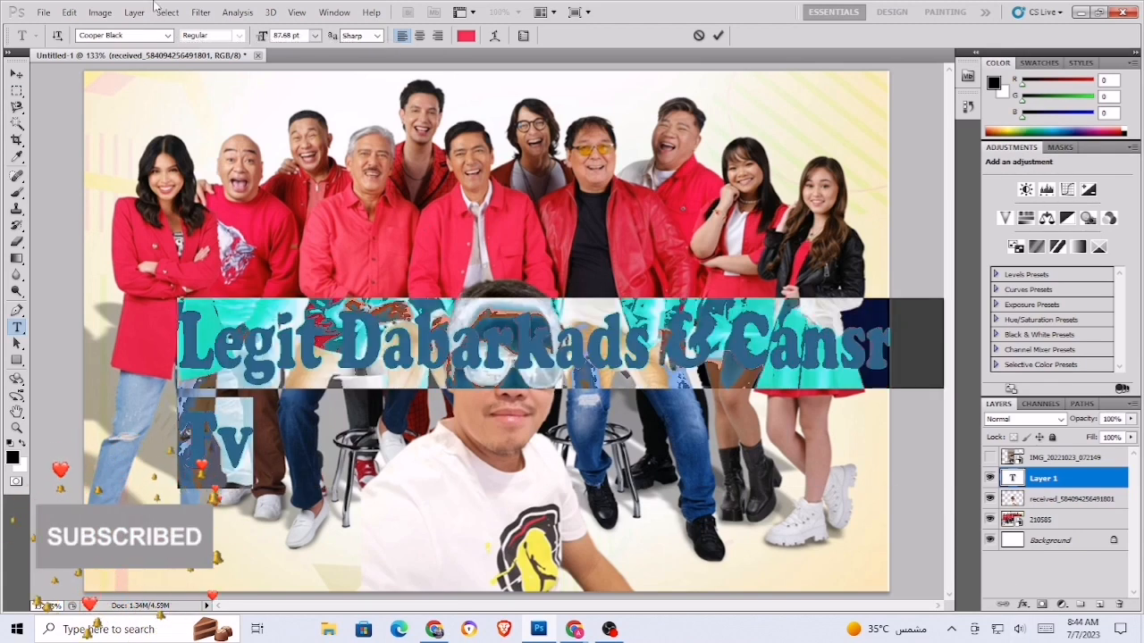
click(167, 35)
scroll(223, 277, down, 5)
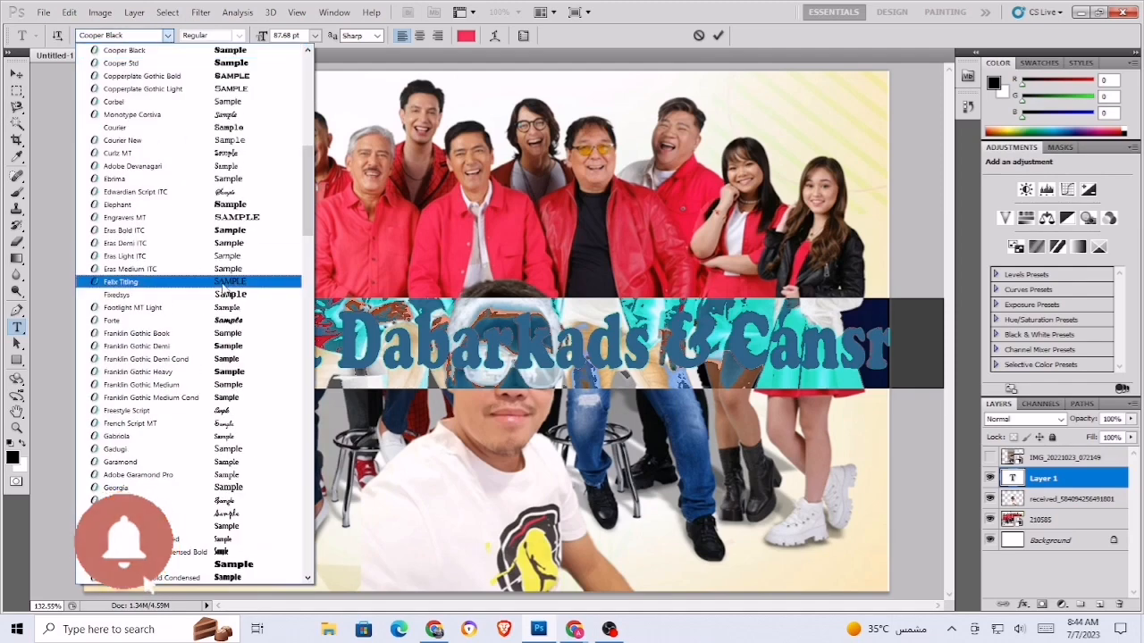
click(229, 211)
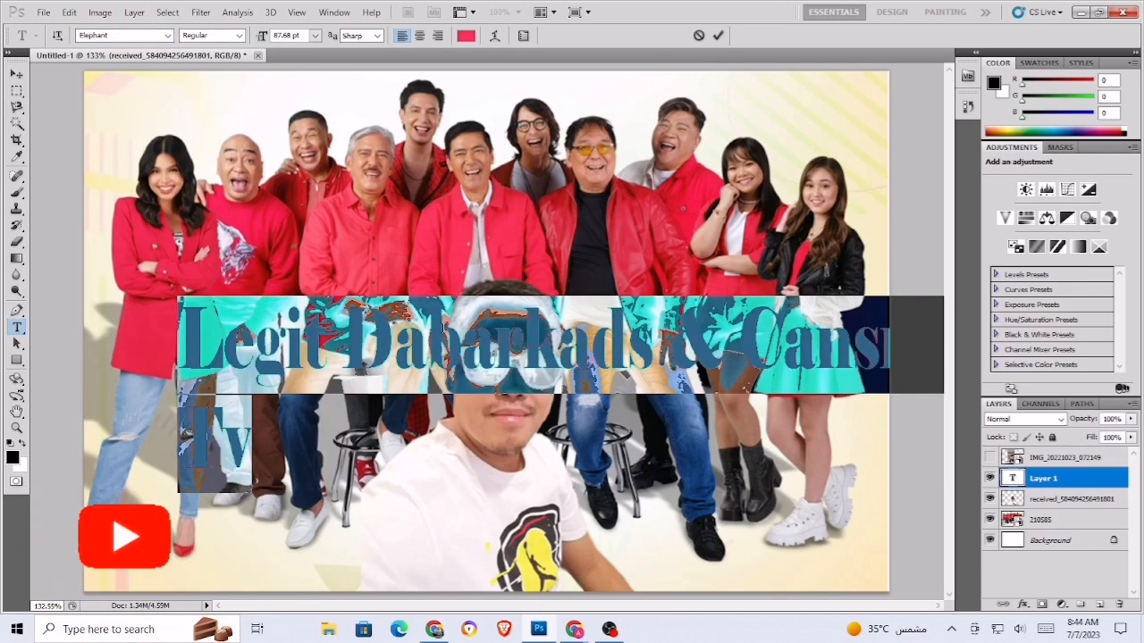
click(435, 324)
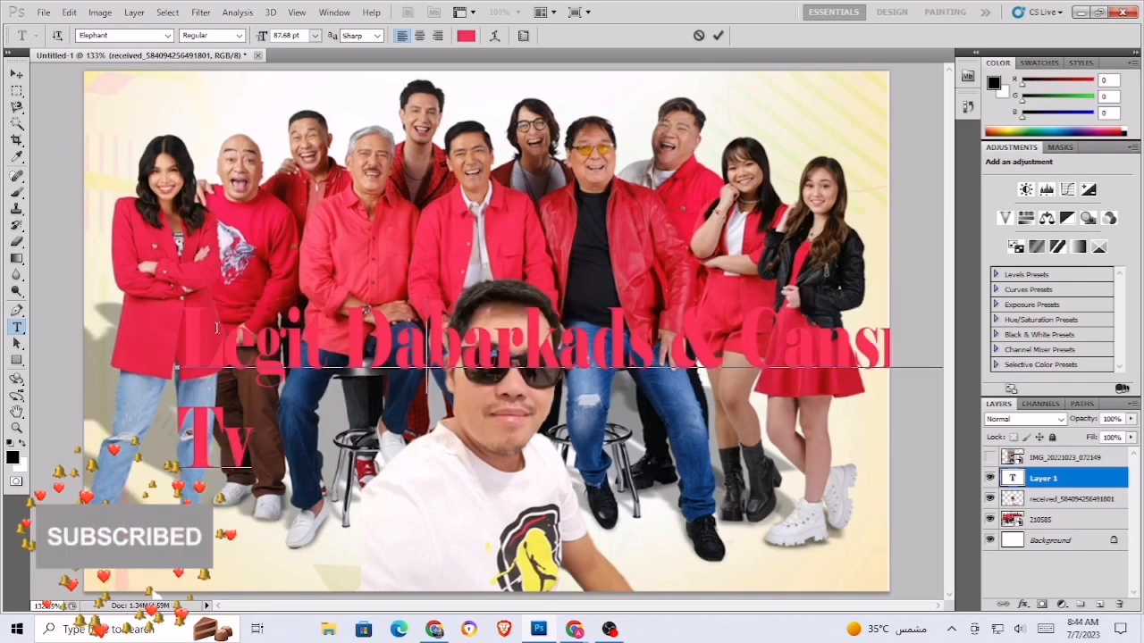
Step: Scale the caption down to about 42 pt and place it across the man's shirt print and the shoes beside him
key(ctrl)
drag(176, 494, 654, 390)
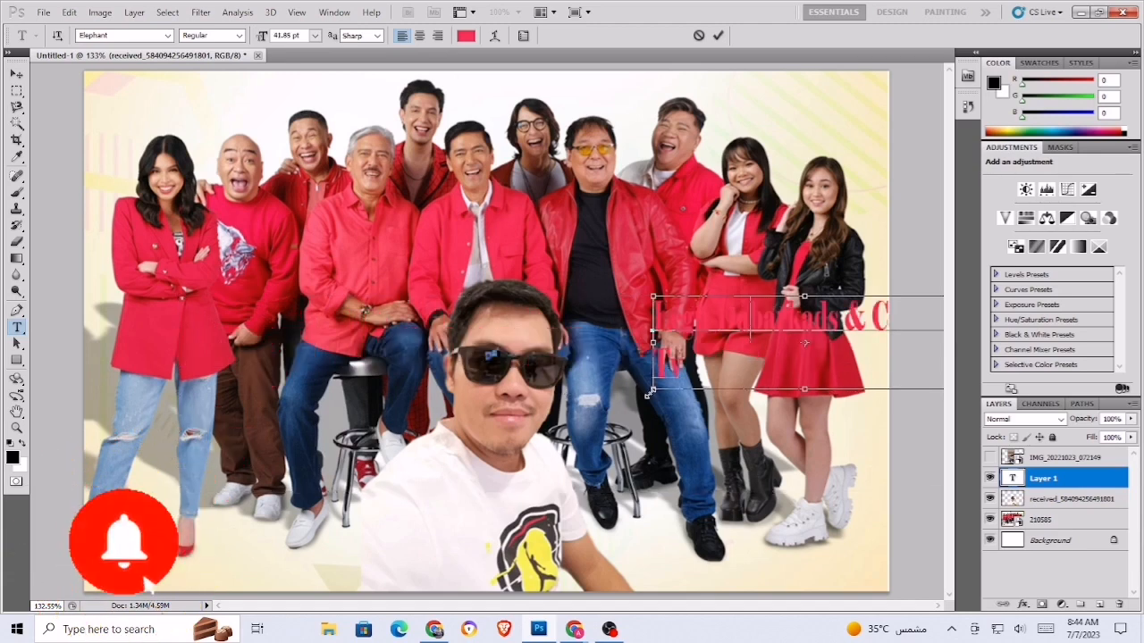
click(16, 73)
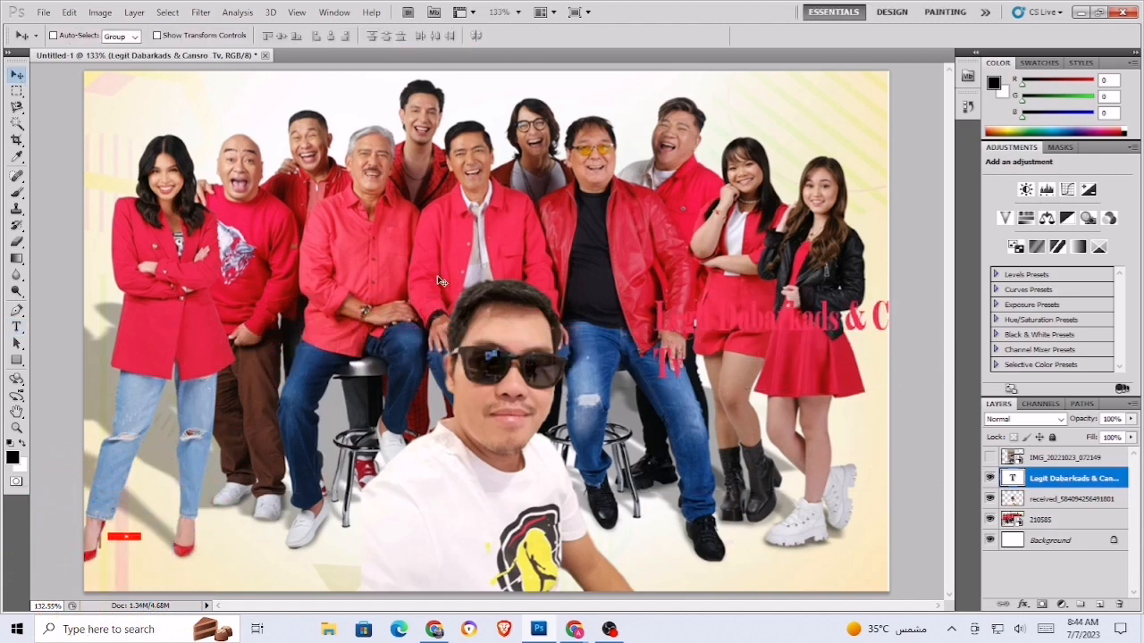
mouse_move(801, 327)
mouse_down()
mouse_move(726, 534)
mouse_move(760, 546)
mouse_move(732, 528)
mouse_move(650, 516)
mouse_move(618, 492)
mouse_move(759, 539)
mouse_move(729, 545)
mouse_move(672, 517)
mouse_up()
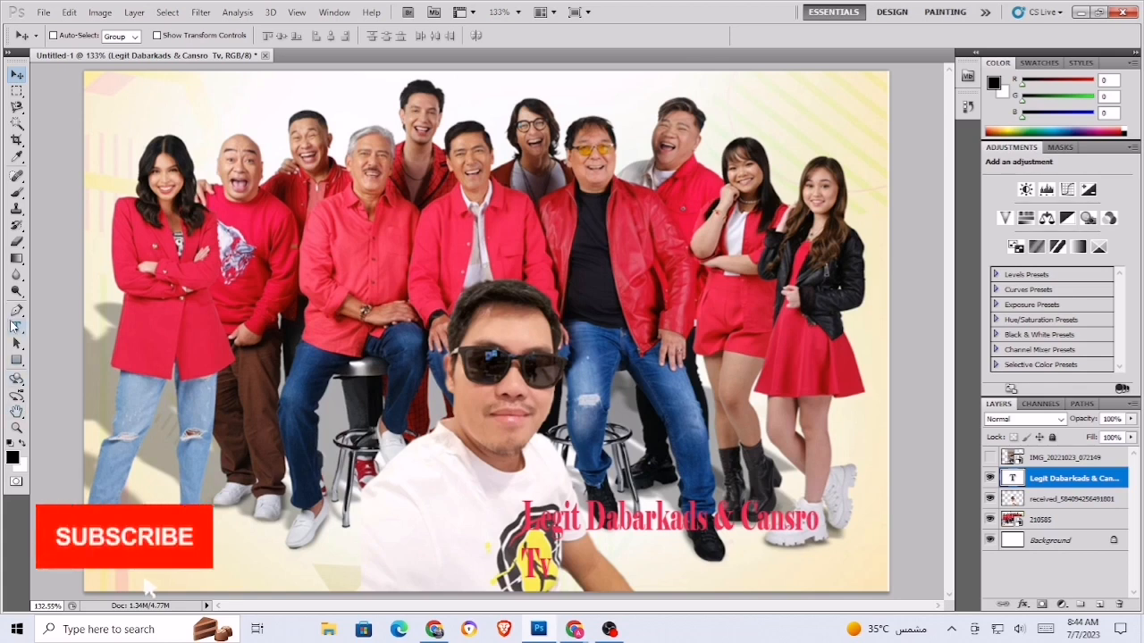
Step: Shorten the caption to "Legit Dabarkads" and move it clear of the man's shirt, over the shoes beside his forearm
click(15, 327)
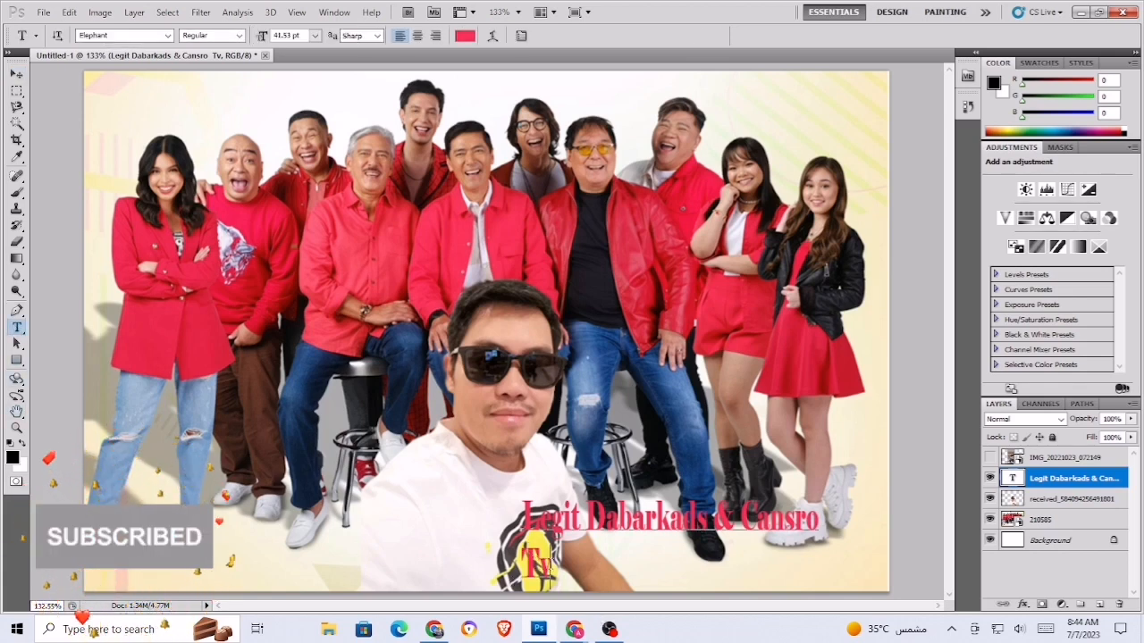
click(551, 563)
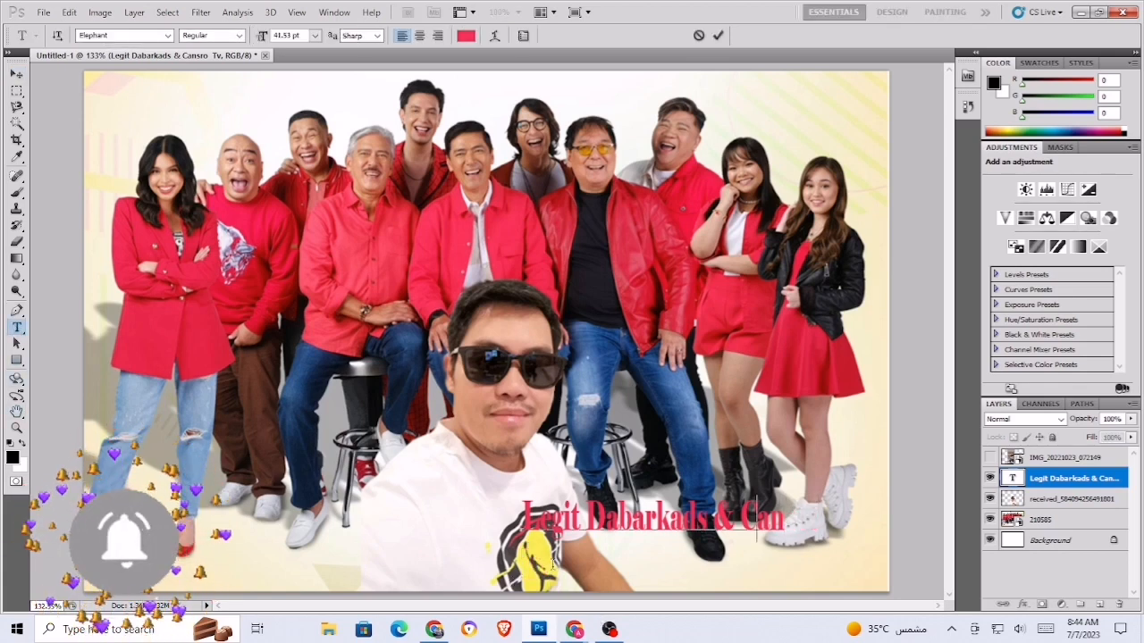
key(BackSpace)
key(BackSpace)
key(BackSpace)
key(BackSpace)
key(BackSpace)
key(BackSpace)
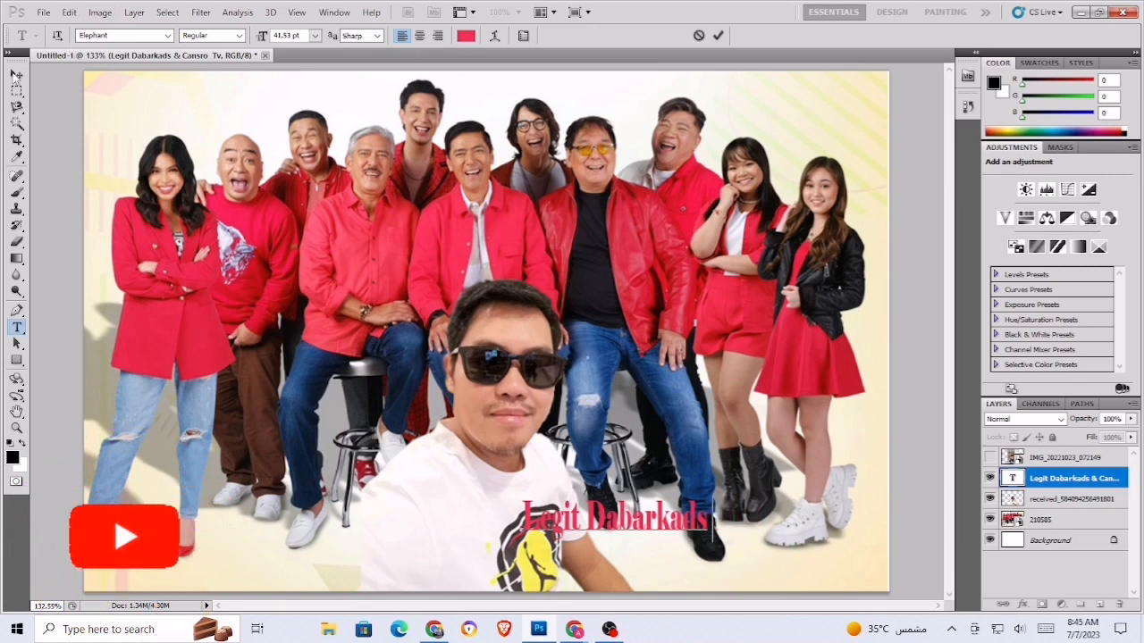
click(16, 74)
mouse_move(650, 512)
mouse_down()
mouse_move(751, 532)
mouse_move(753, 547)
mouse_move(824, 517)
mouse_move(755, 537)
mouse_move(748, 526)
mouse_up()
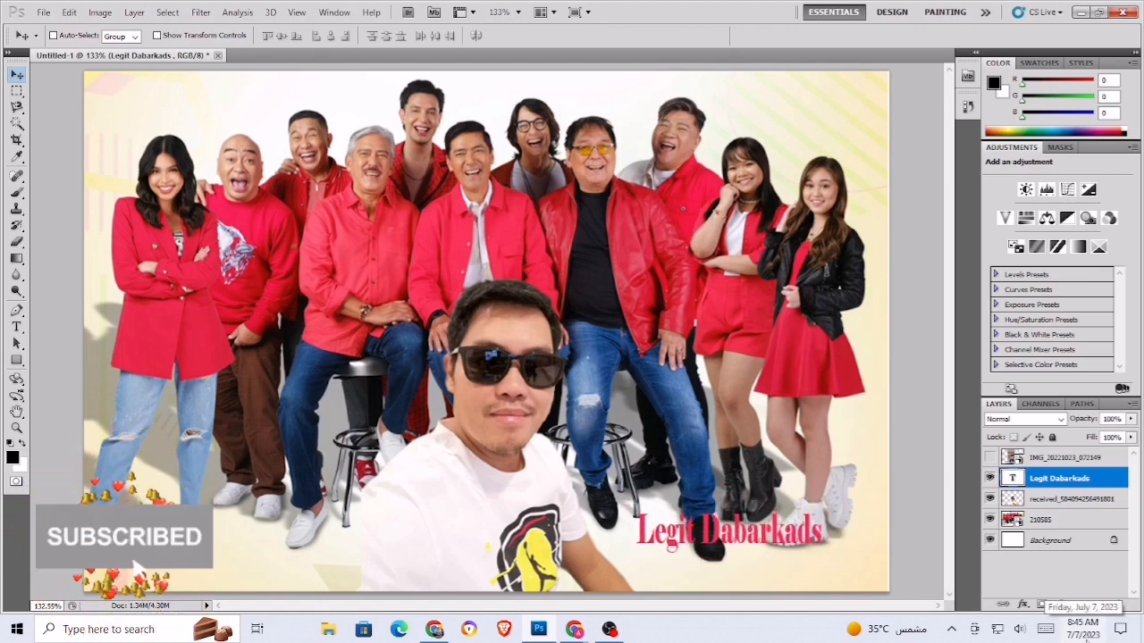
Step: Add a 2 px black outside stroke to the caption layer
click(1023, 605)
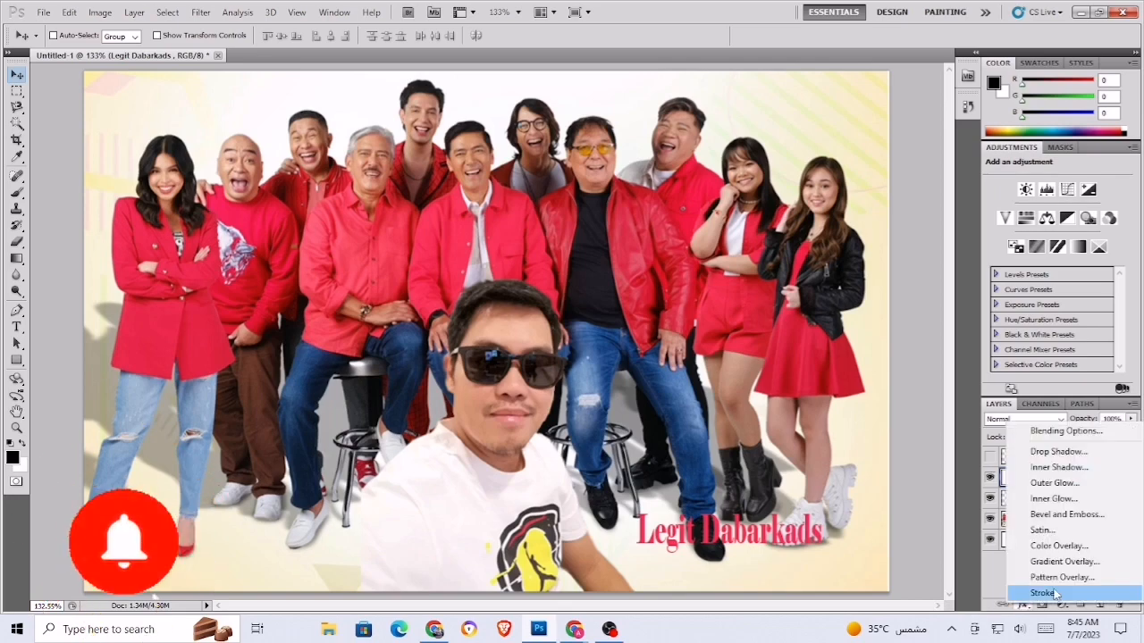
click(1044, 594)
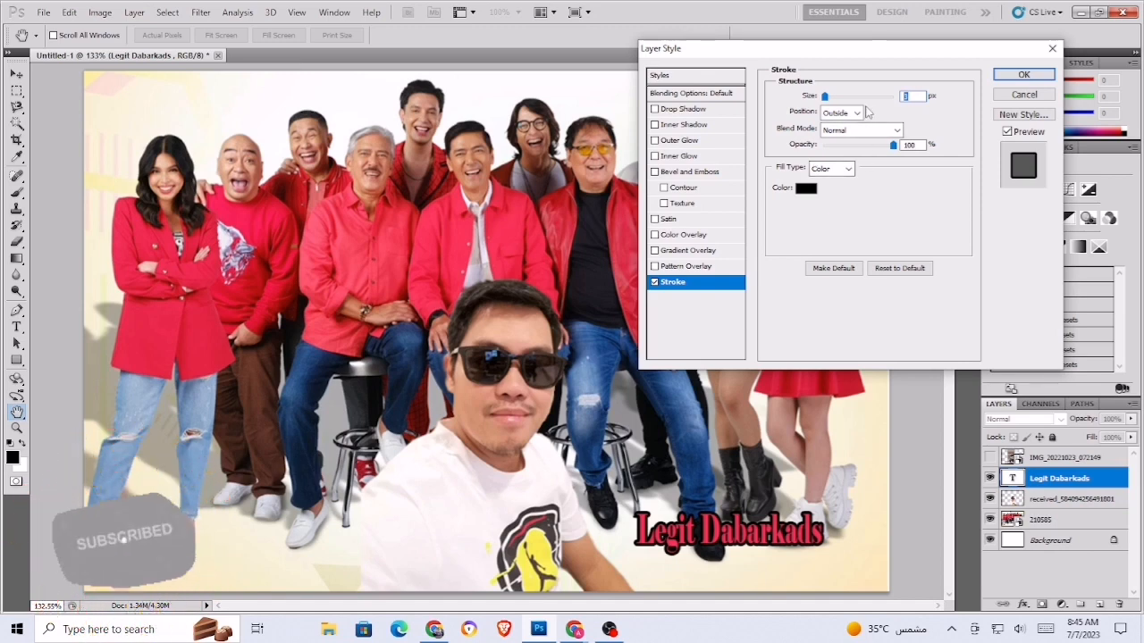
text(2)
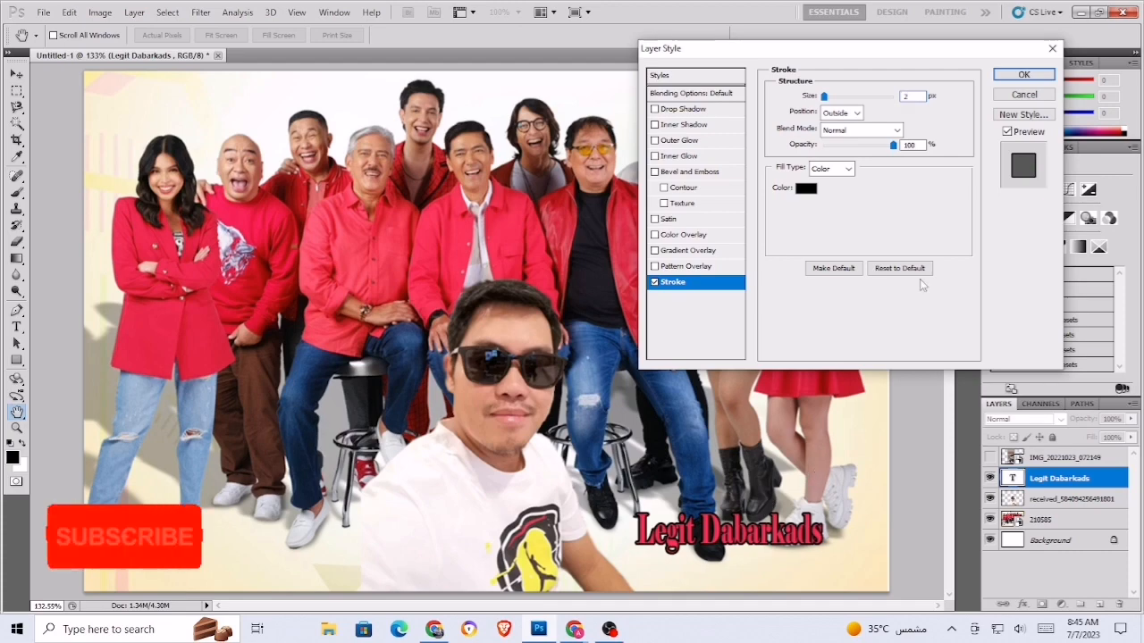
click(1025, 76)
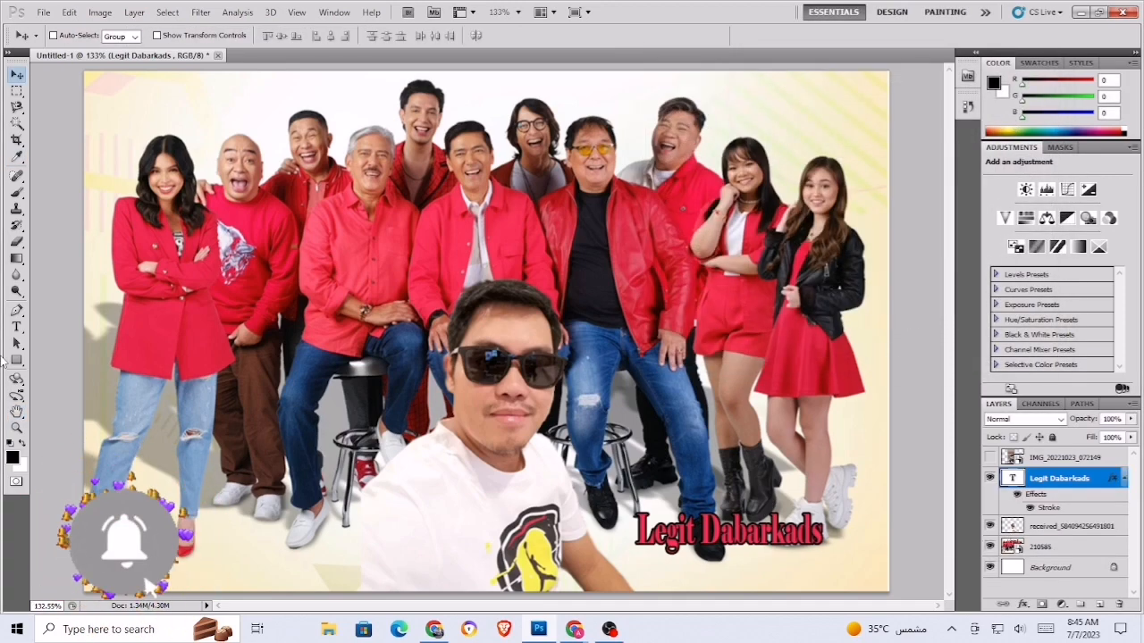
Step: Add a new text line "CansRo tv" beneath the "Legit Dabarkads" caption, shifting it sideways so it fits inside the image
click(16, 327)
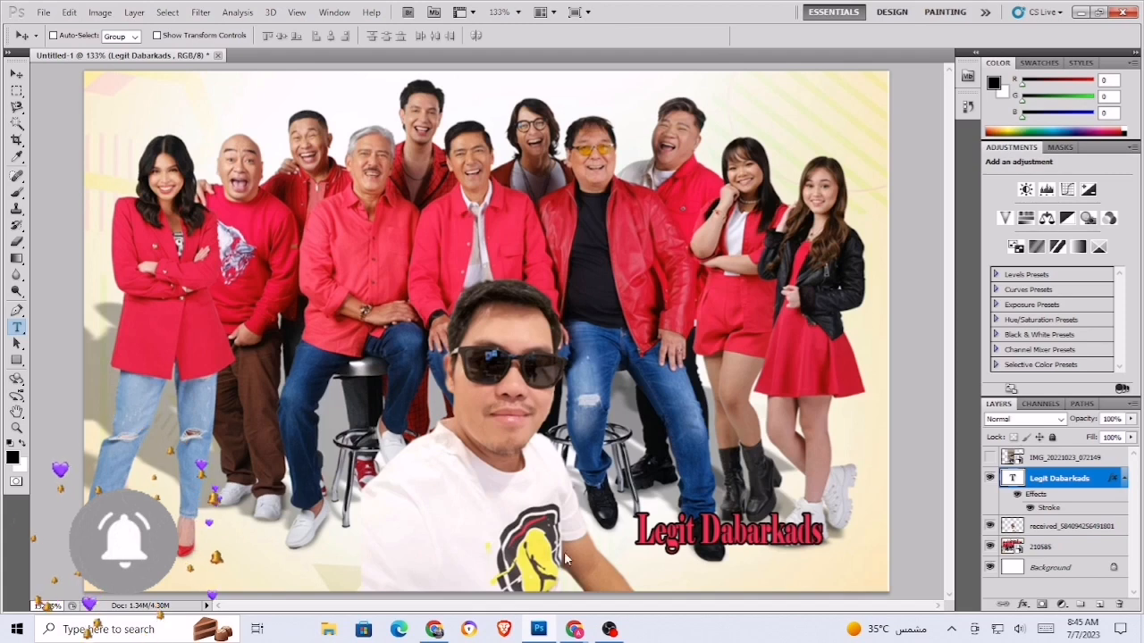
click(709, 582)
text(C)
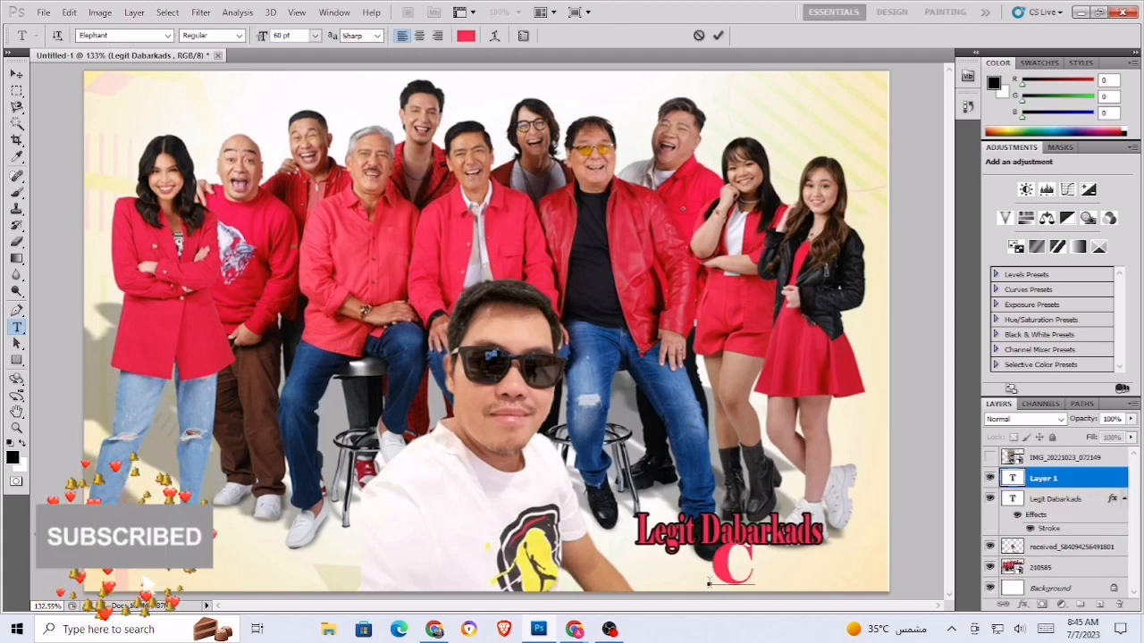
text(ansR)
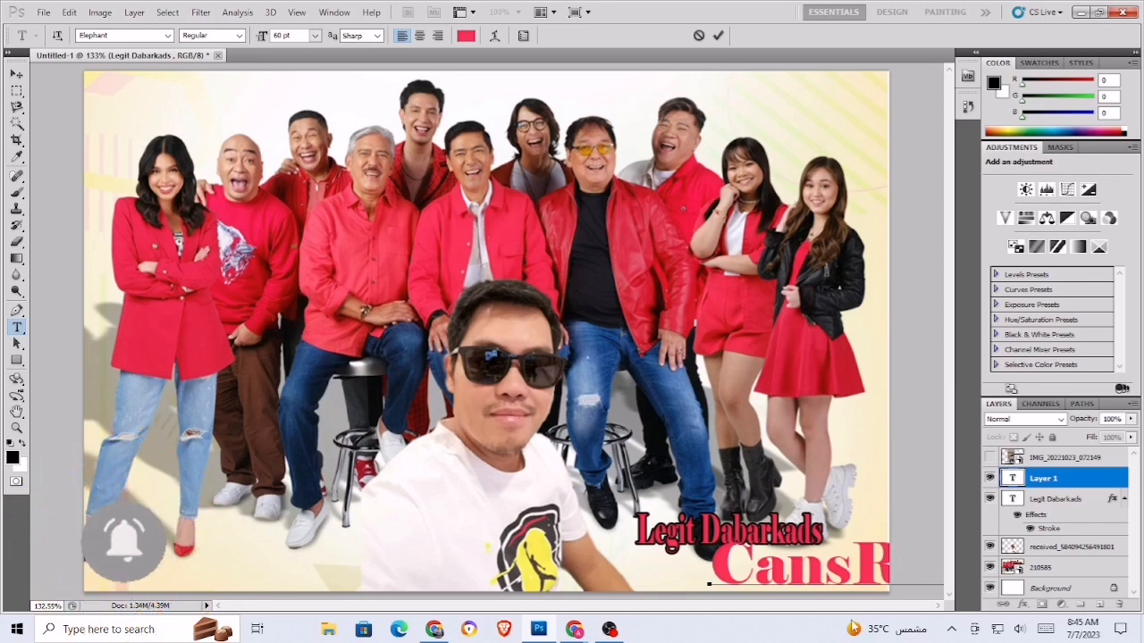
drag(883, 518, 750, 516)
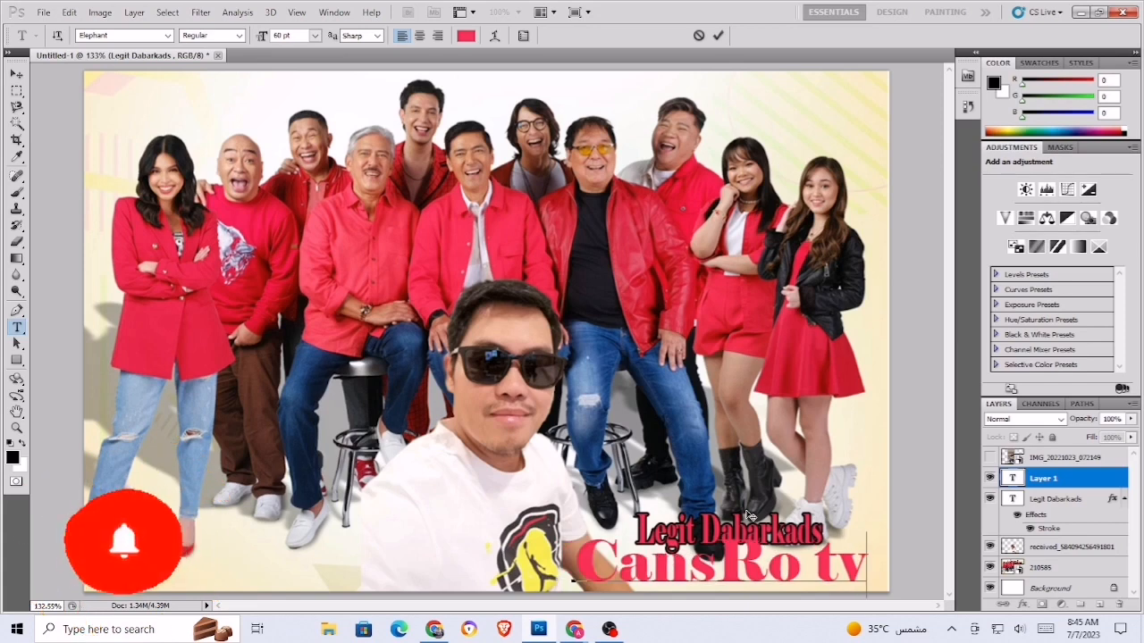
Step: Scale the "CansRo tv" text down to about 41 pt and place it directly under "Legit Dabarkads"
key(ctrl)
drag(868, 597, 784, 579)
drag(714, 560, 768, 572)
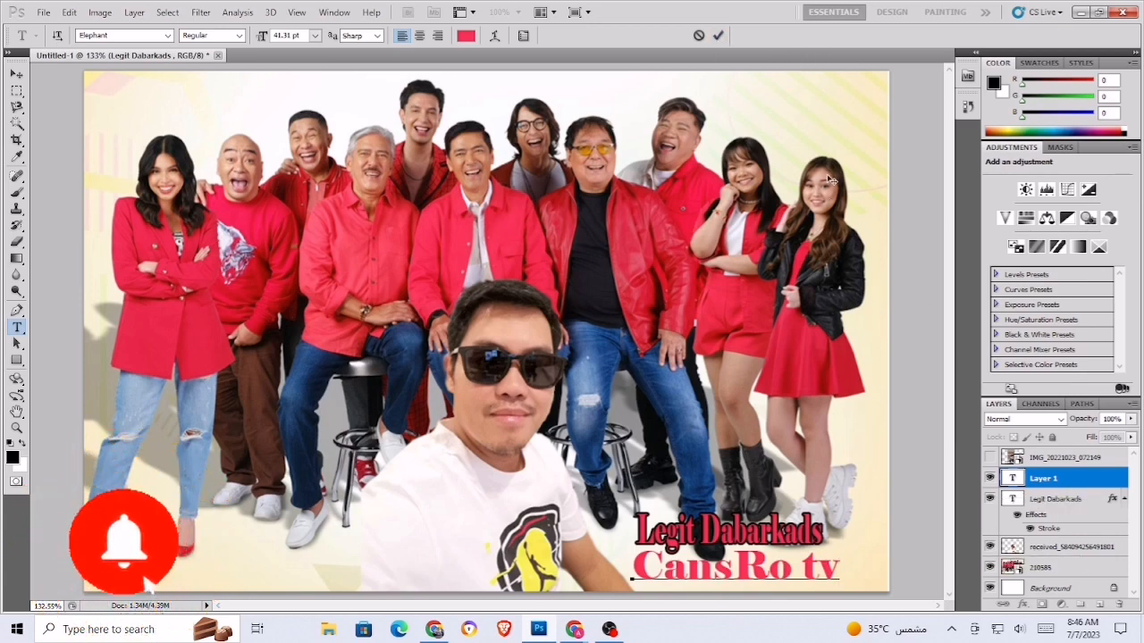
click(718, 35)
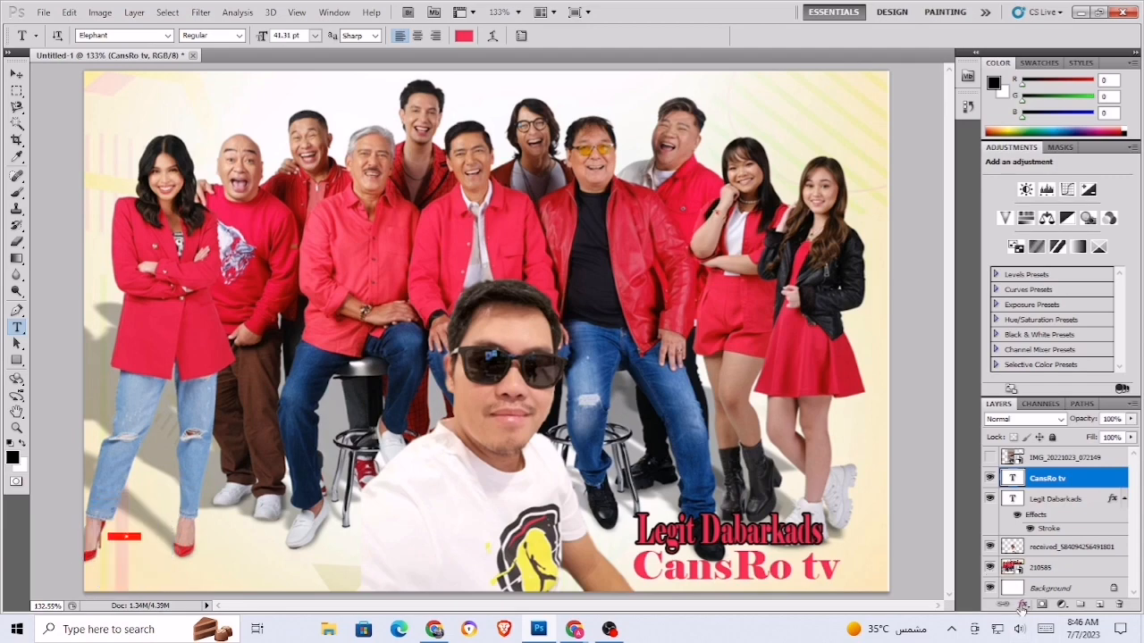
Step: Add an outside stroke in off-white (#f7eeee) to the "CansRo tv" text layer
click(1023, 606)
click(1041, 595)
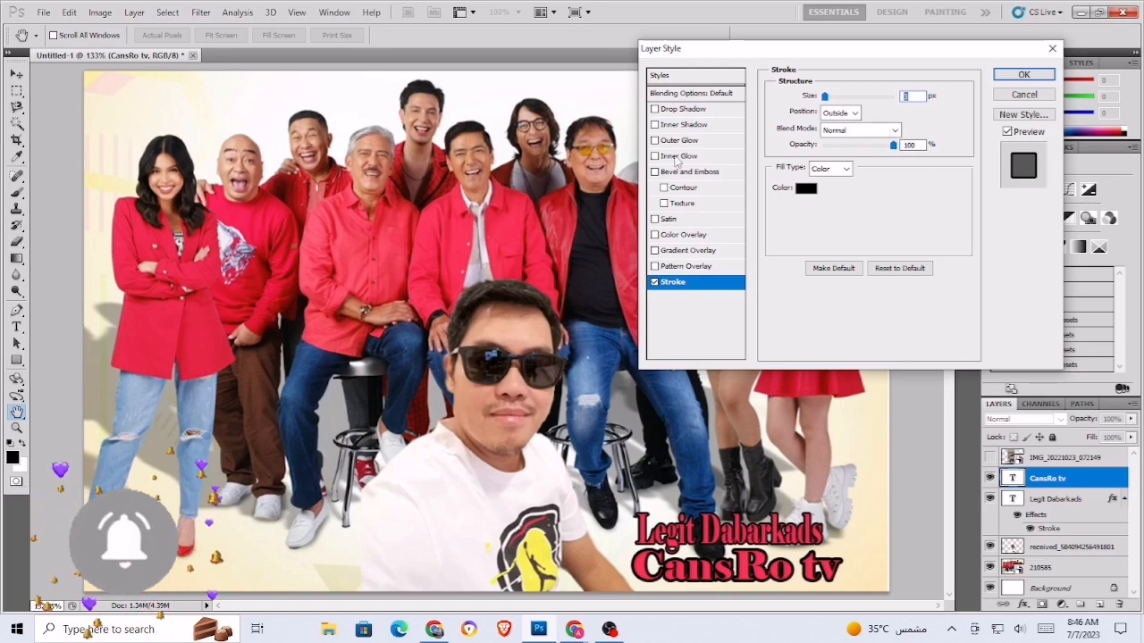
click(807, 189)
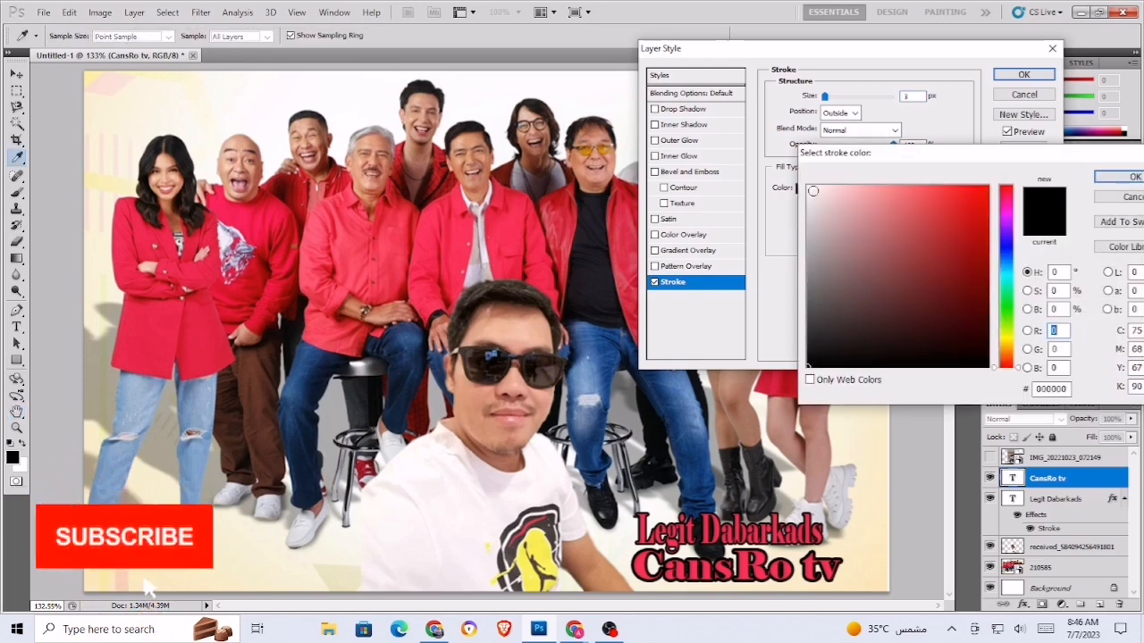
click(813, 190)
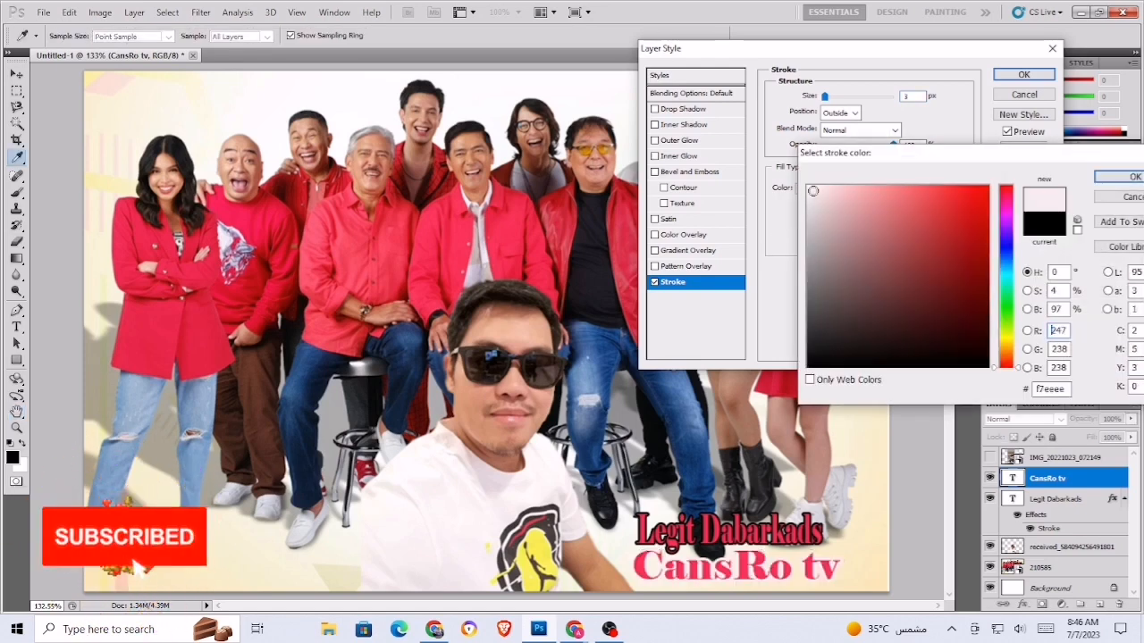
click(1127, 179)
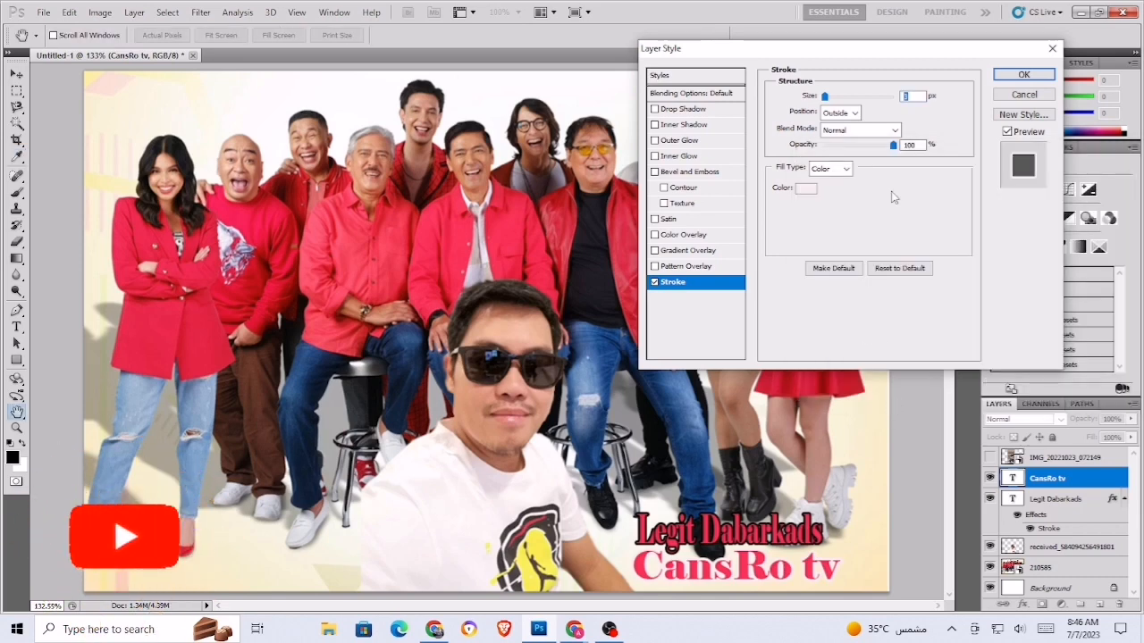
click(1024, 75)
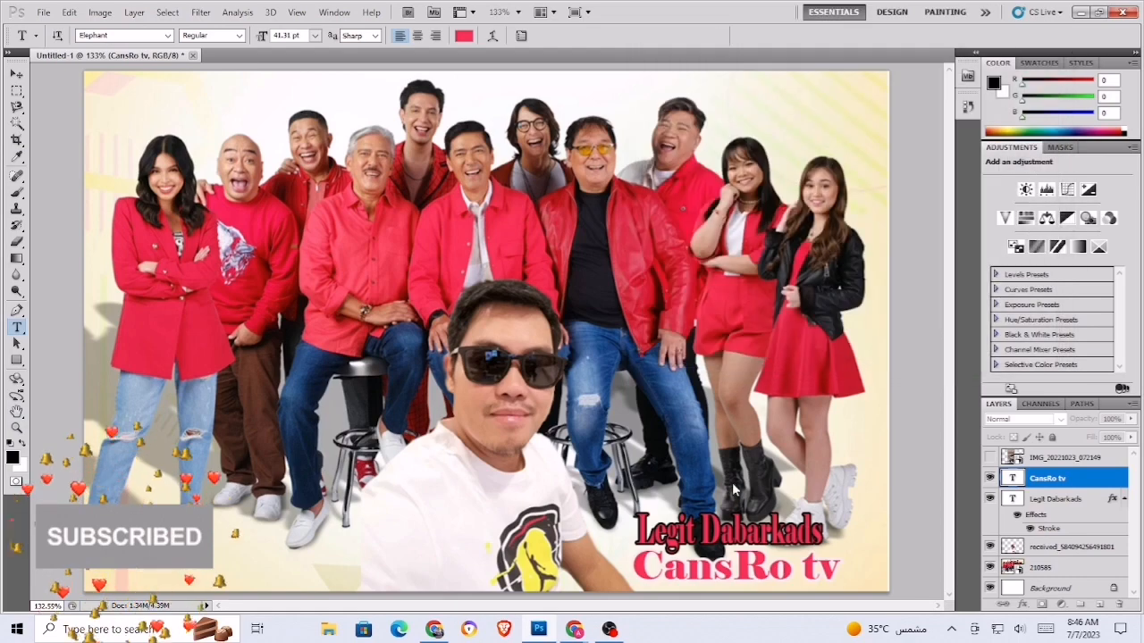
Step: Nudge the "CansRo tv" text slightly to the right to line it up under the "Legit Dabarkads" caption
click(20, 74)
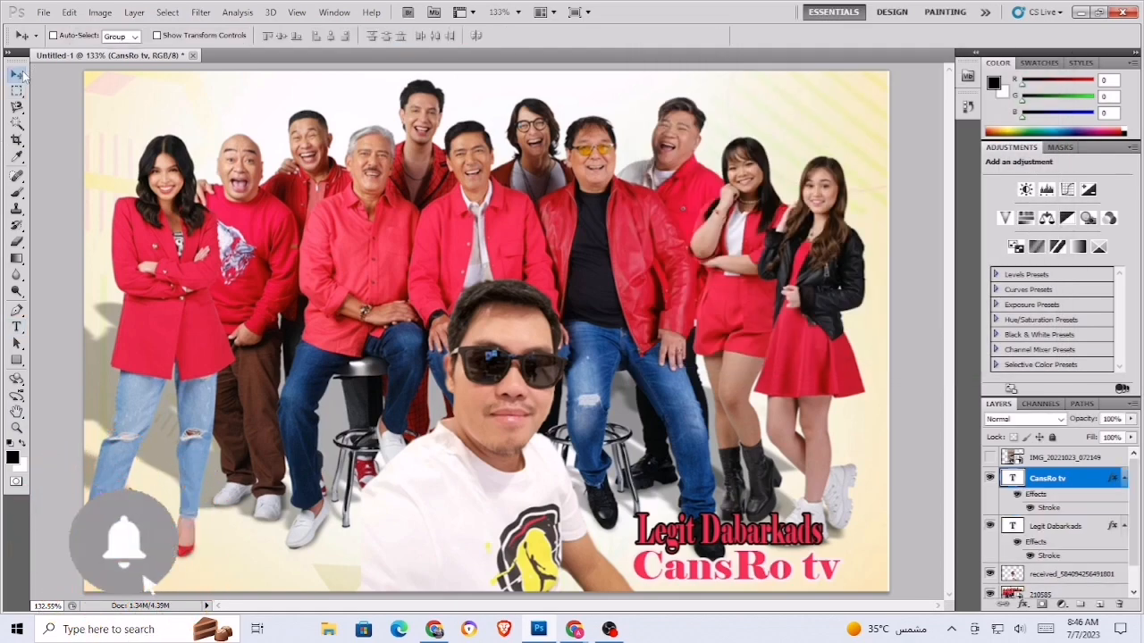
key(Right)
key(Right)
key(Right)
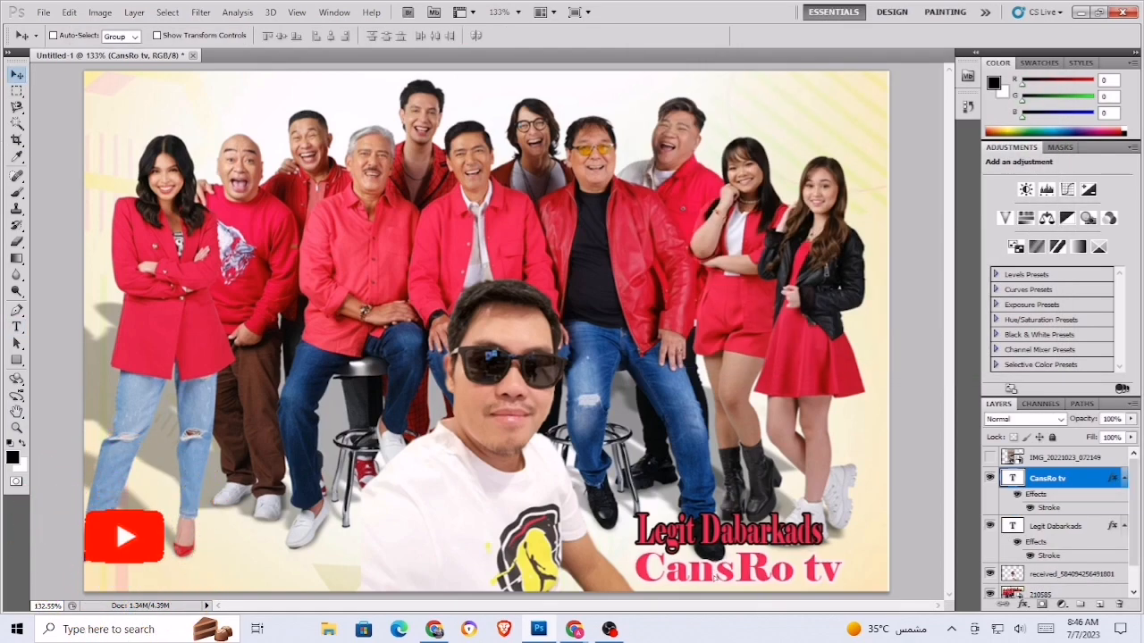
drag(715, 577, 715, 570)
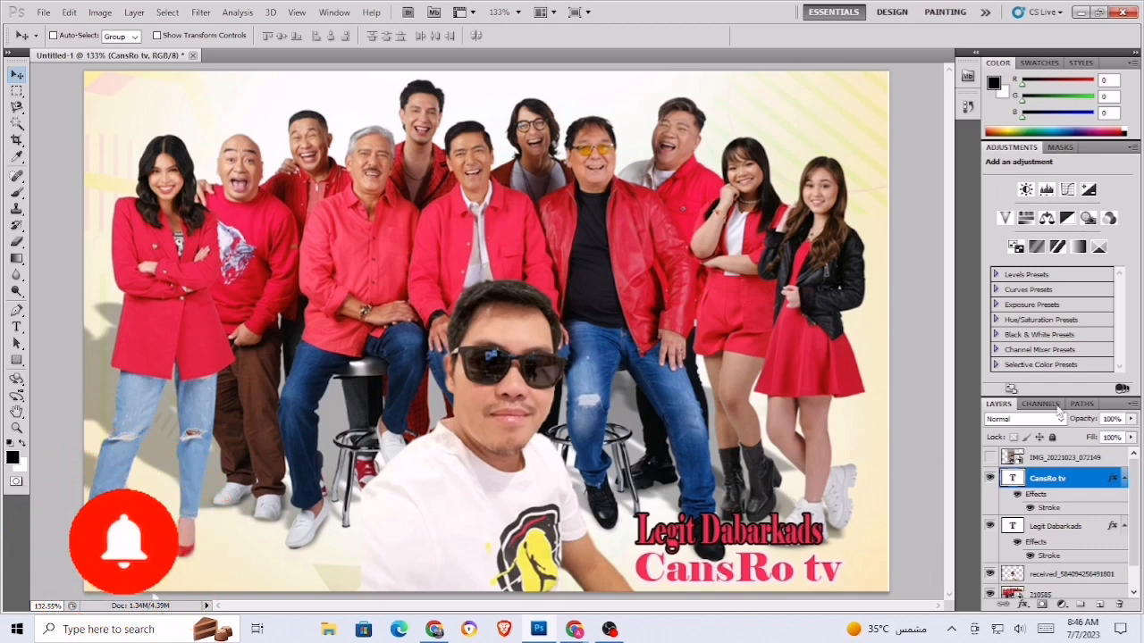
Step: Save the composite to the Desktop as the JPEG copy Untitled-1.jpg, replacing the existing file and accepting the JPEG options
click(39, 12)
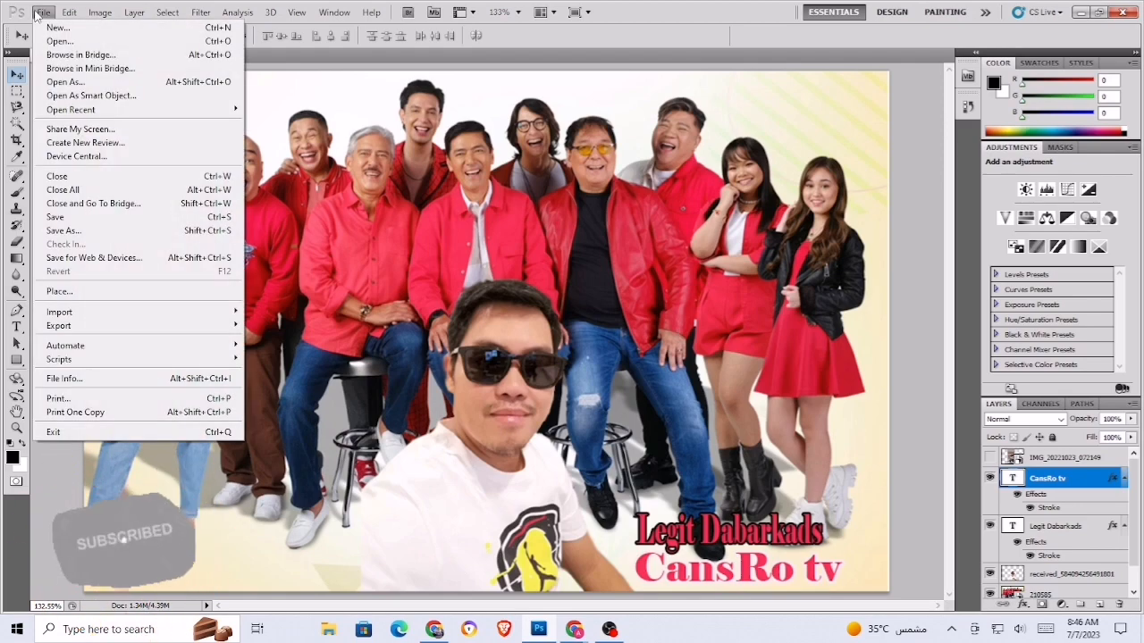
click(537, 172)
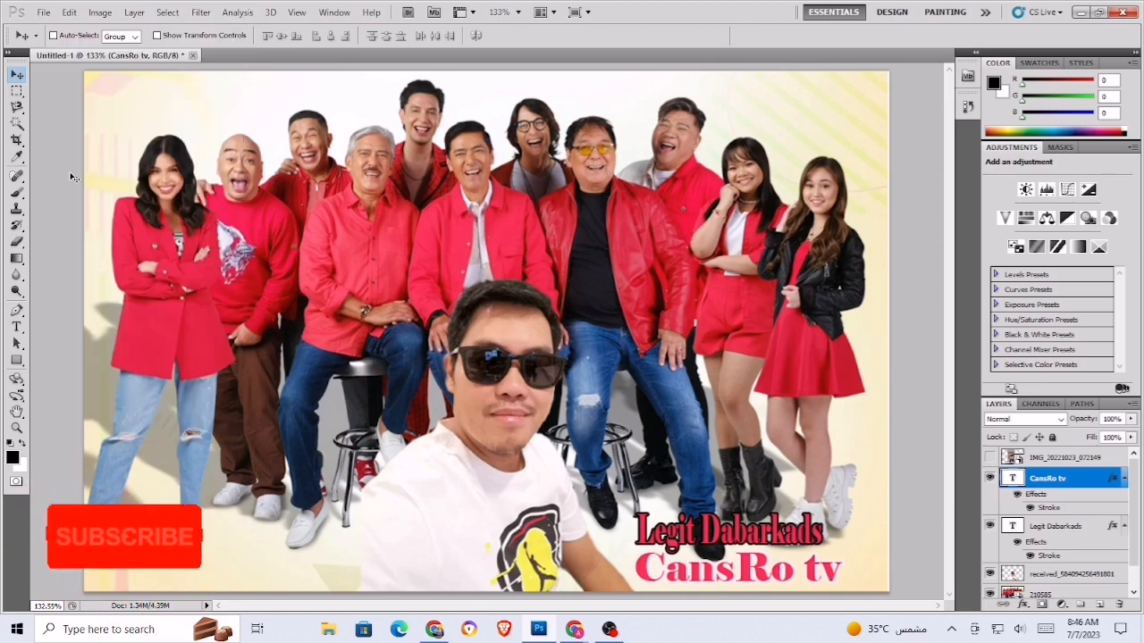
click(43, 12)
click(63, 230)
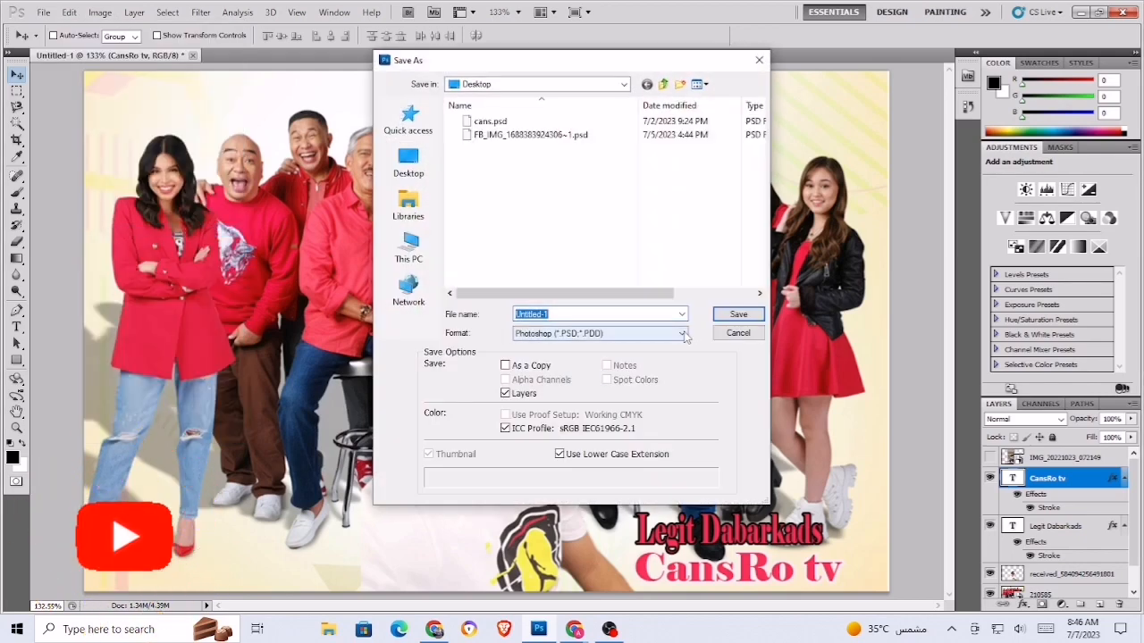
click(679, 334)
click(572, 429)
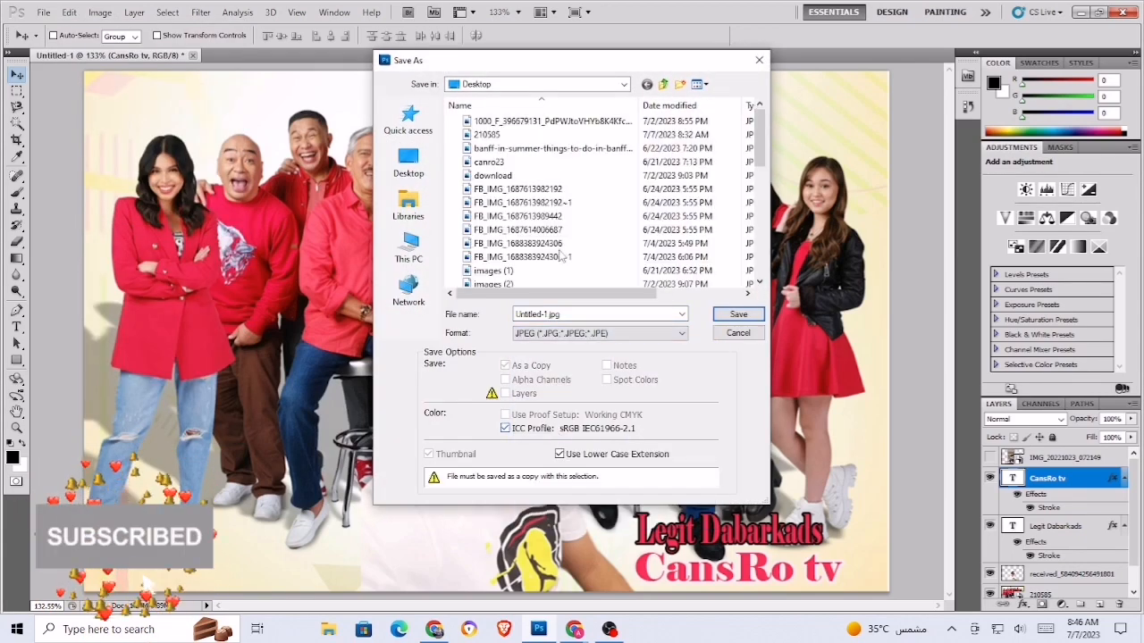
click(738, 314)
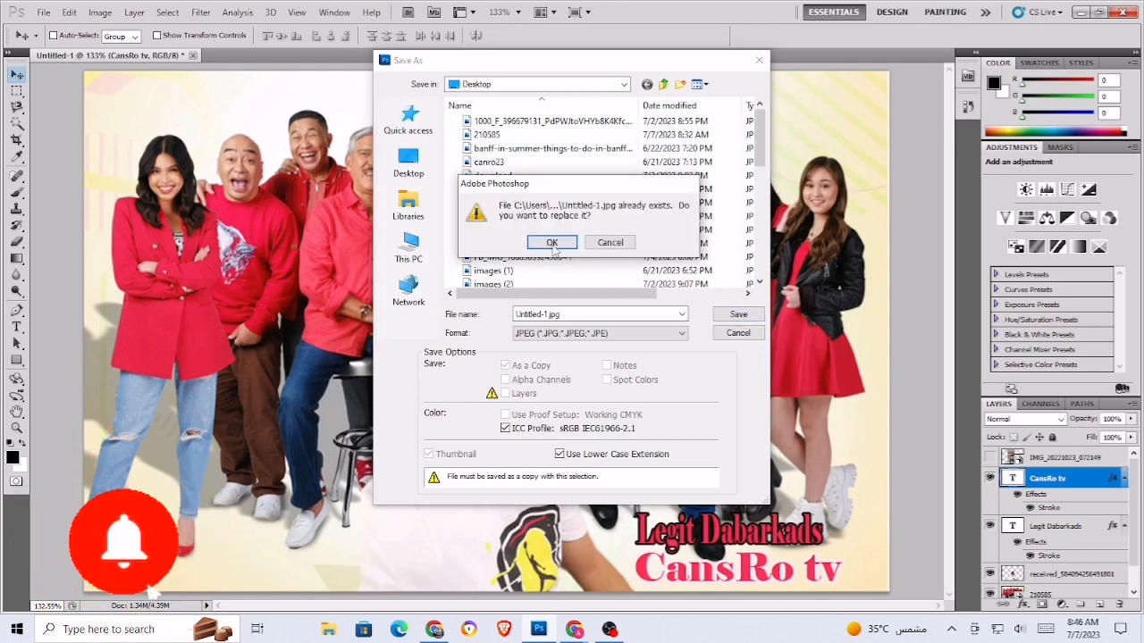
click(551, 243)
click(657, 166)
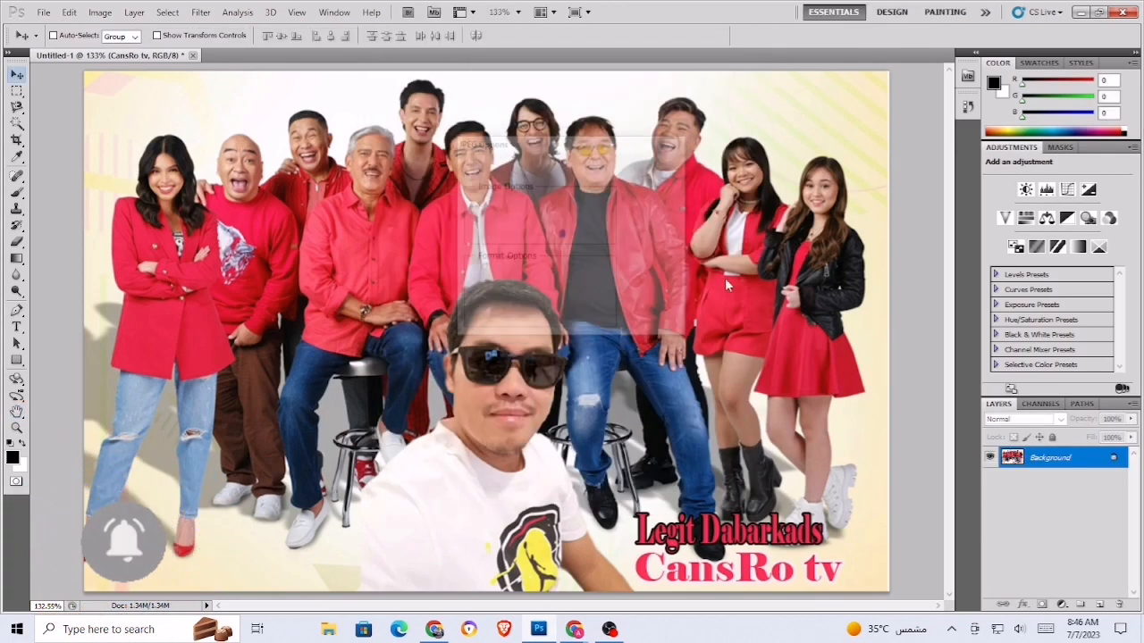